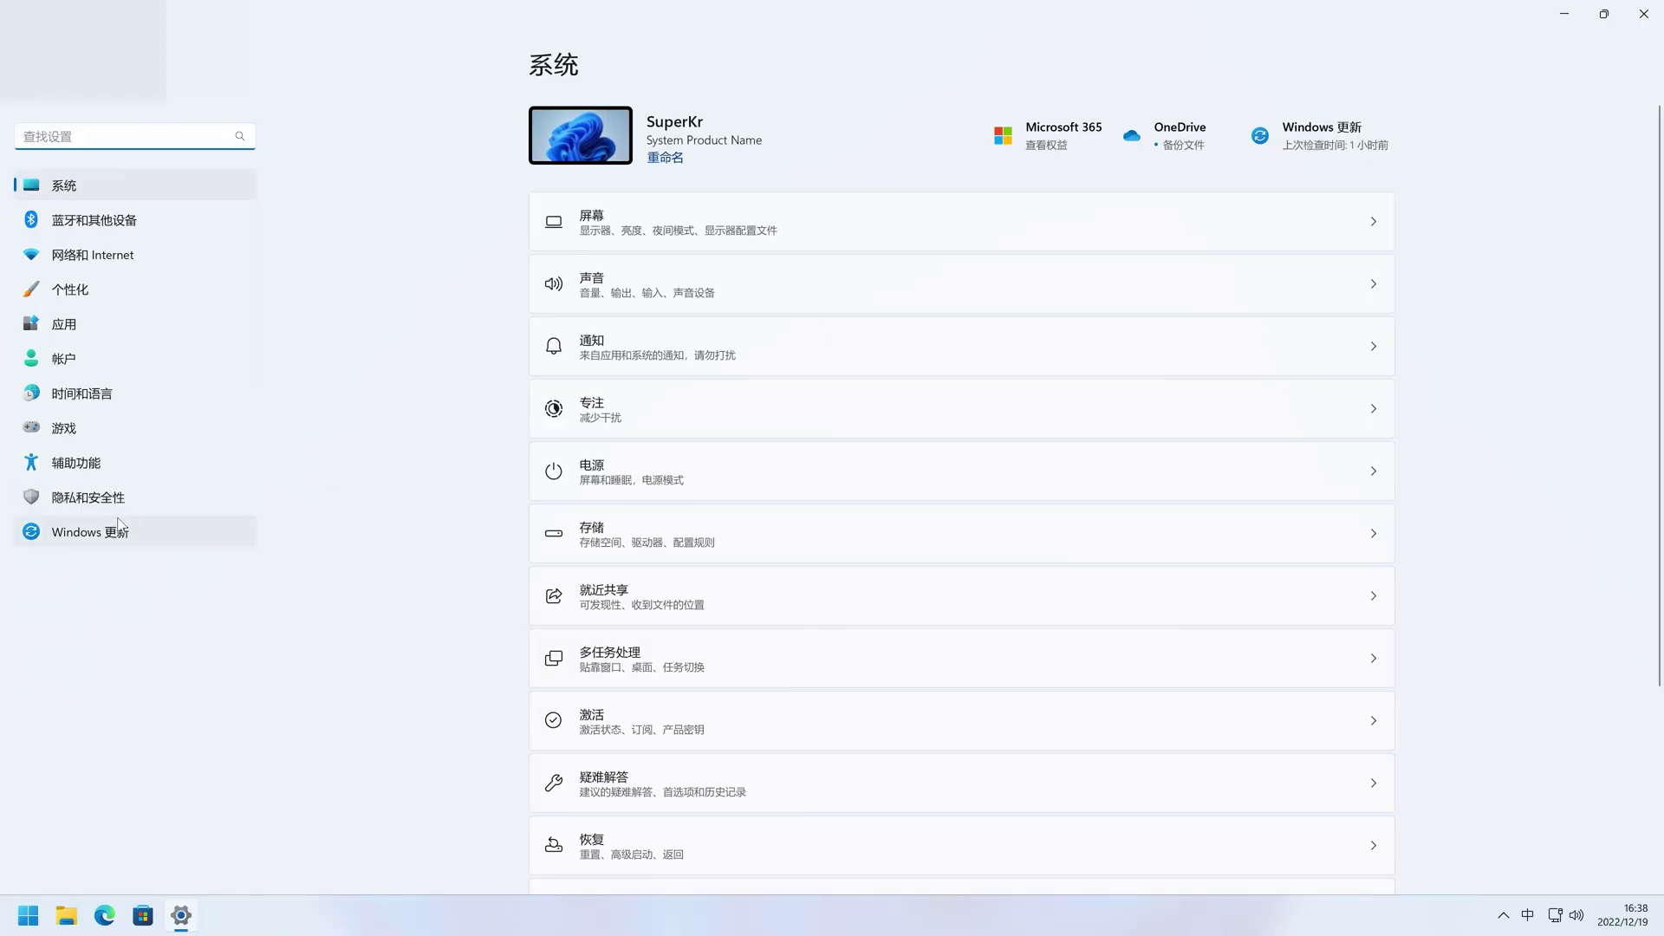
# - Open the Windows Update settings (Windows 更新) and view the update history (更新历史记录)
pyautogui.click(119, 529)
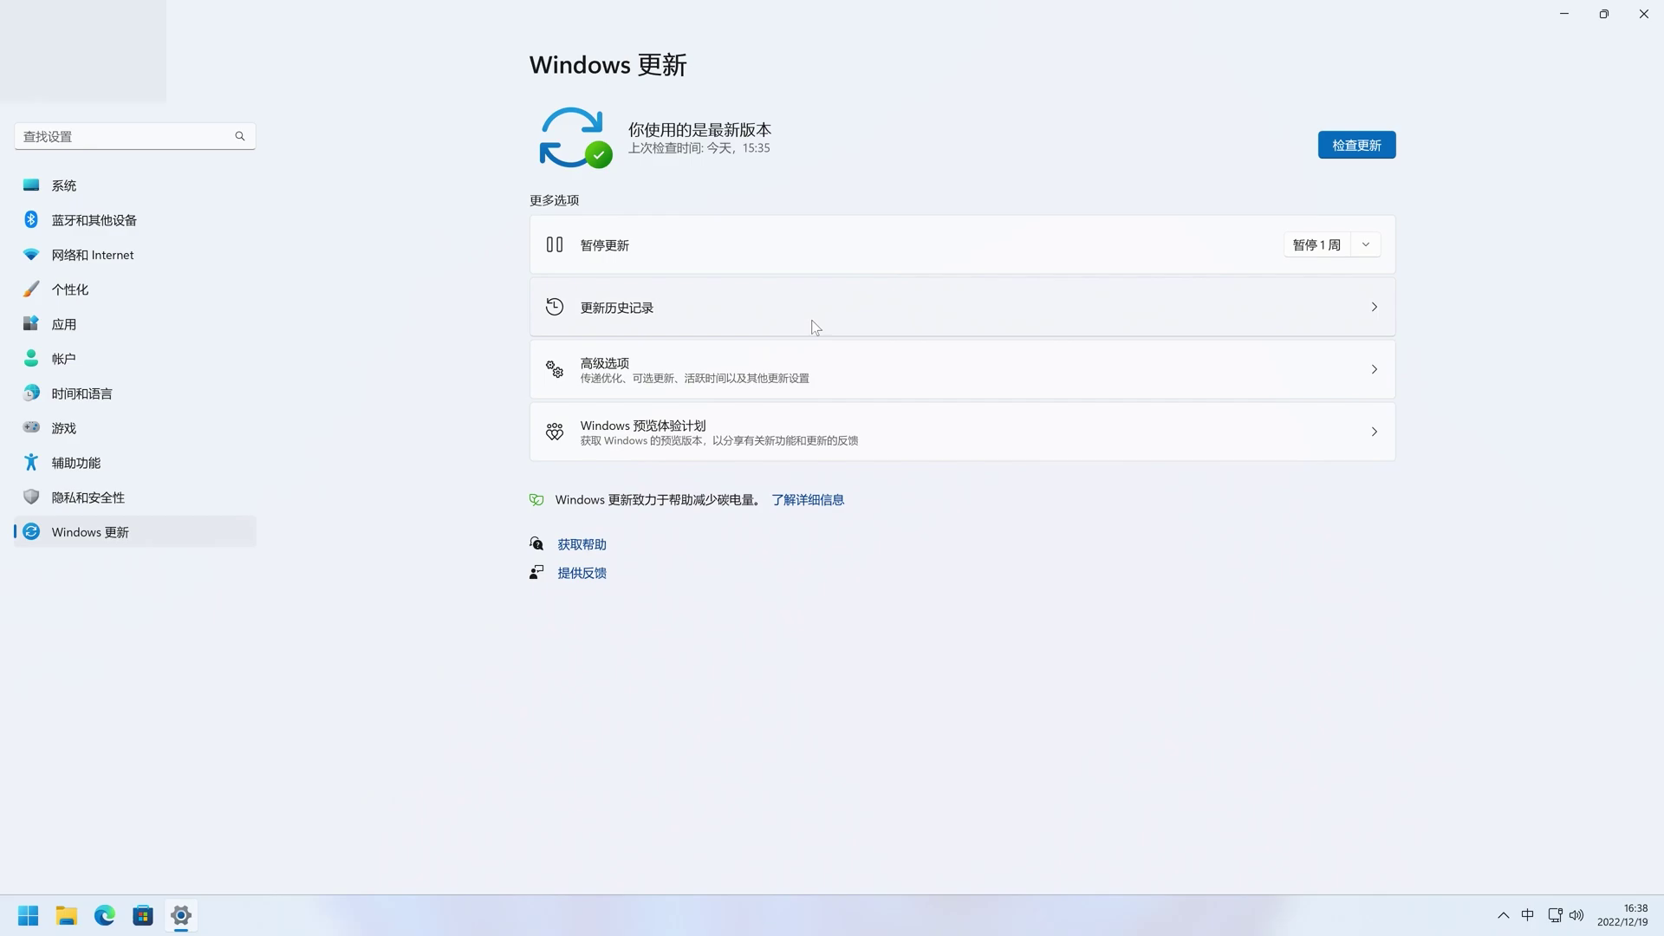
pyautogui.click(768, 311)
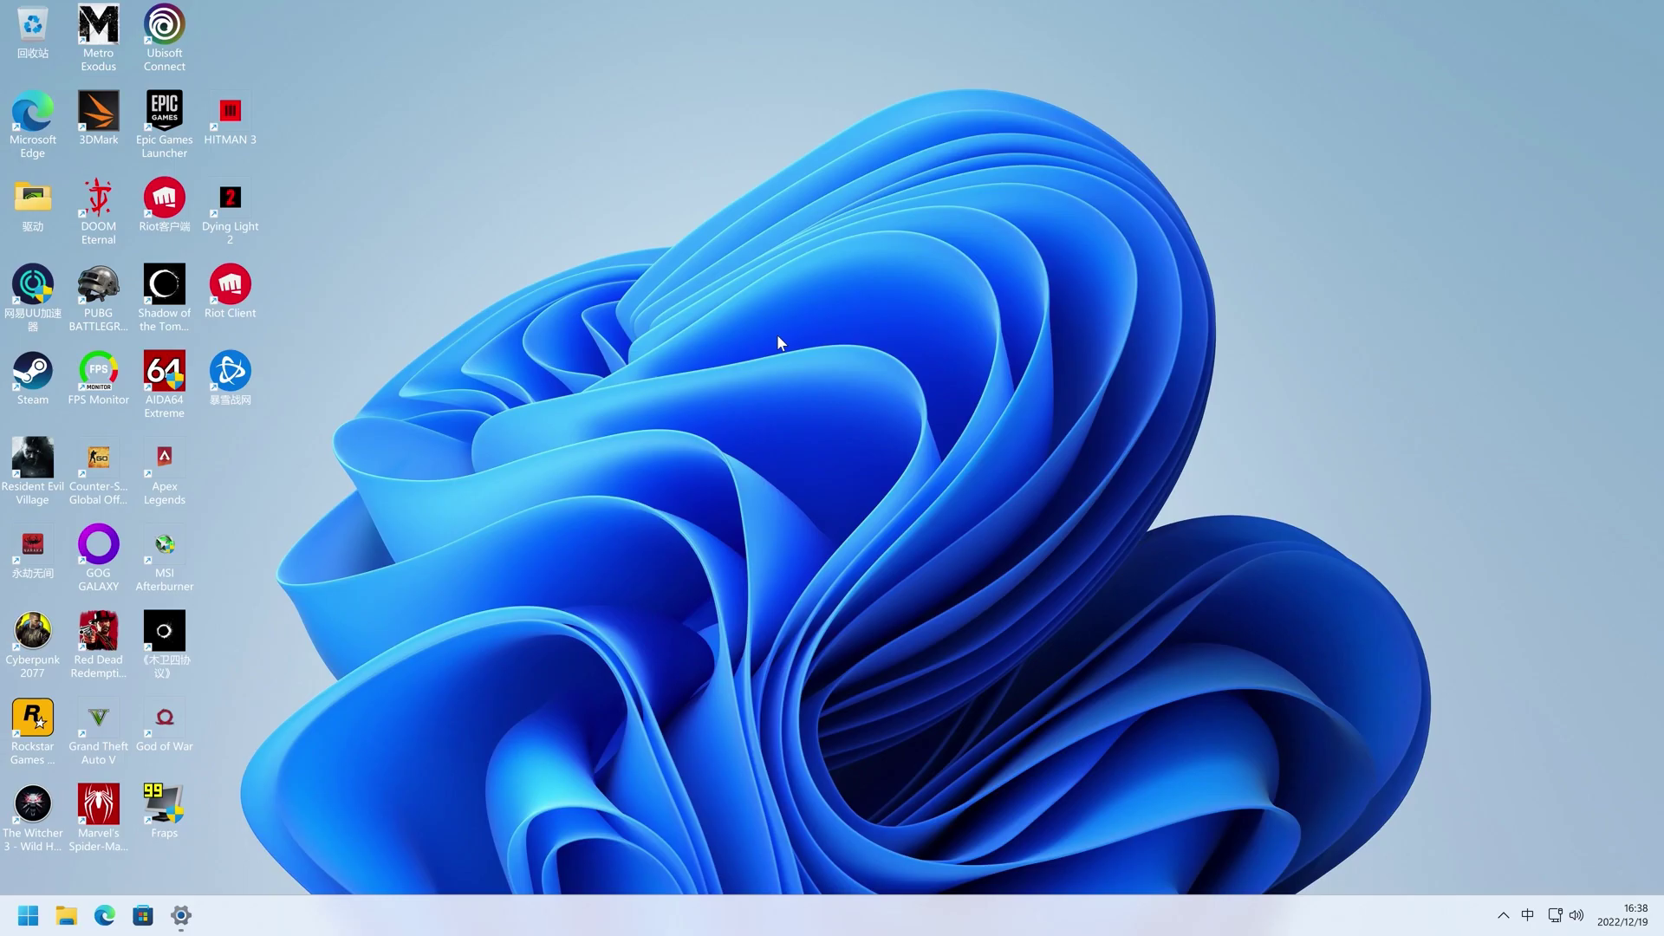
# - Launch the Services console by running services.msc and maximize its window
pyautogui.press('super+r')
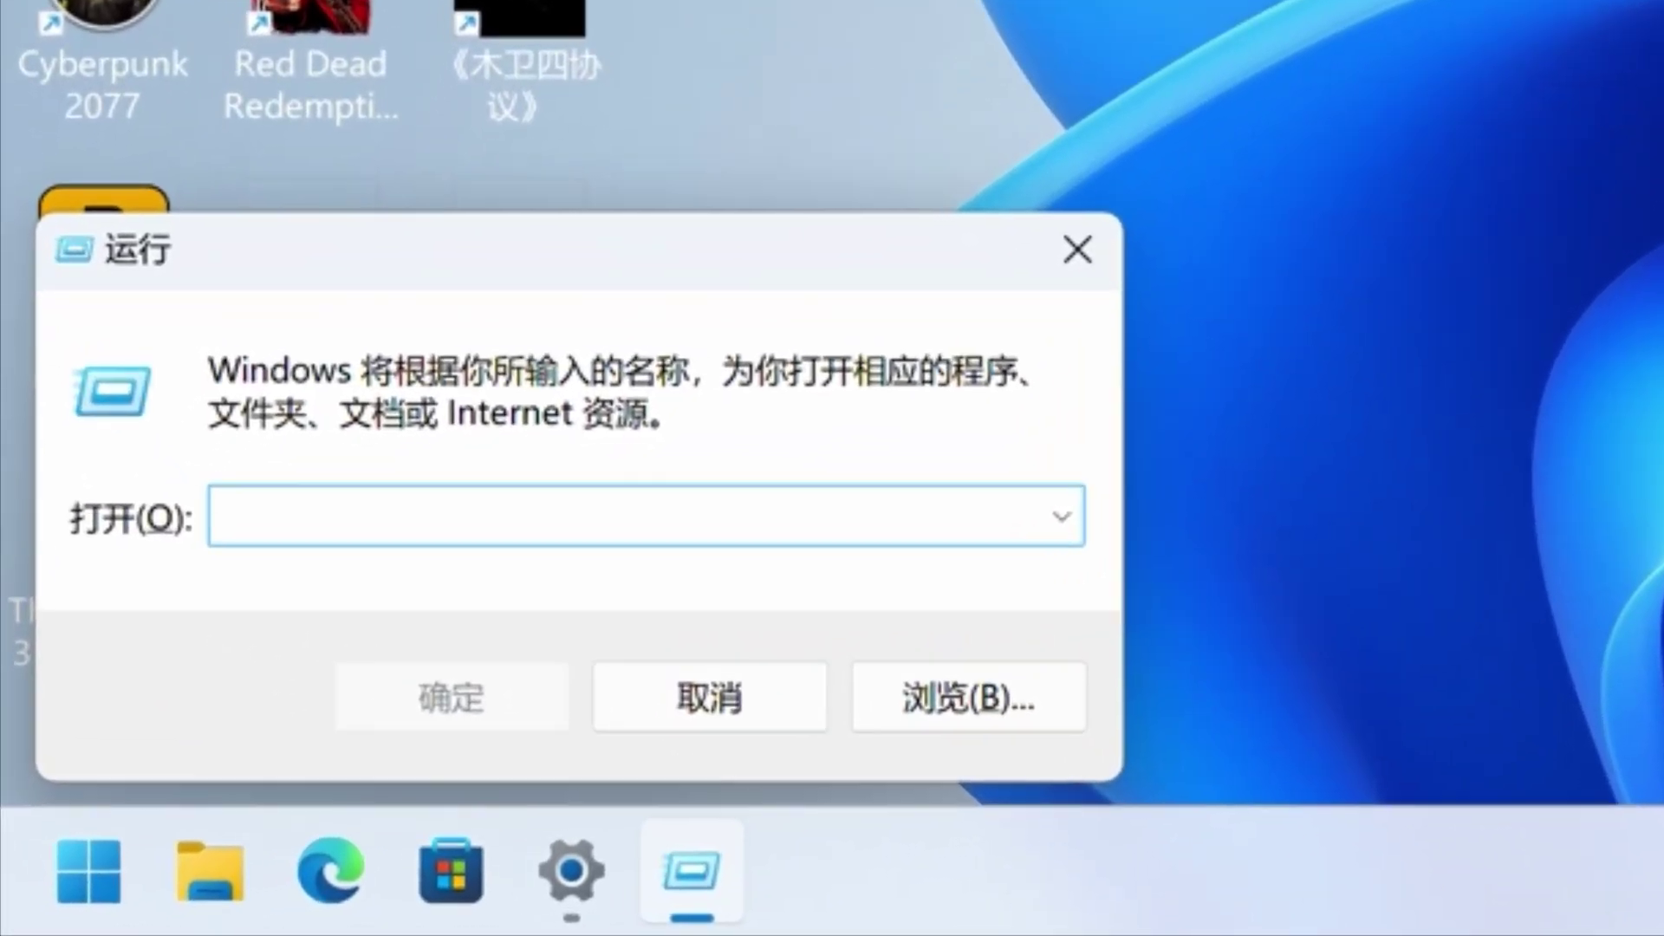
pyautogui.write('services.msc')
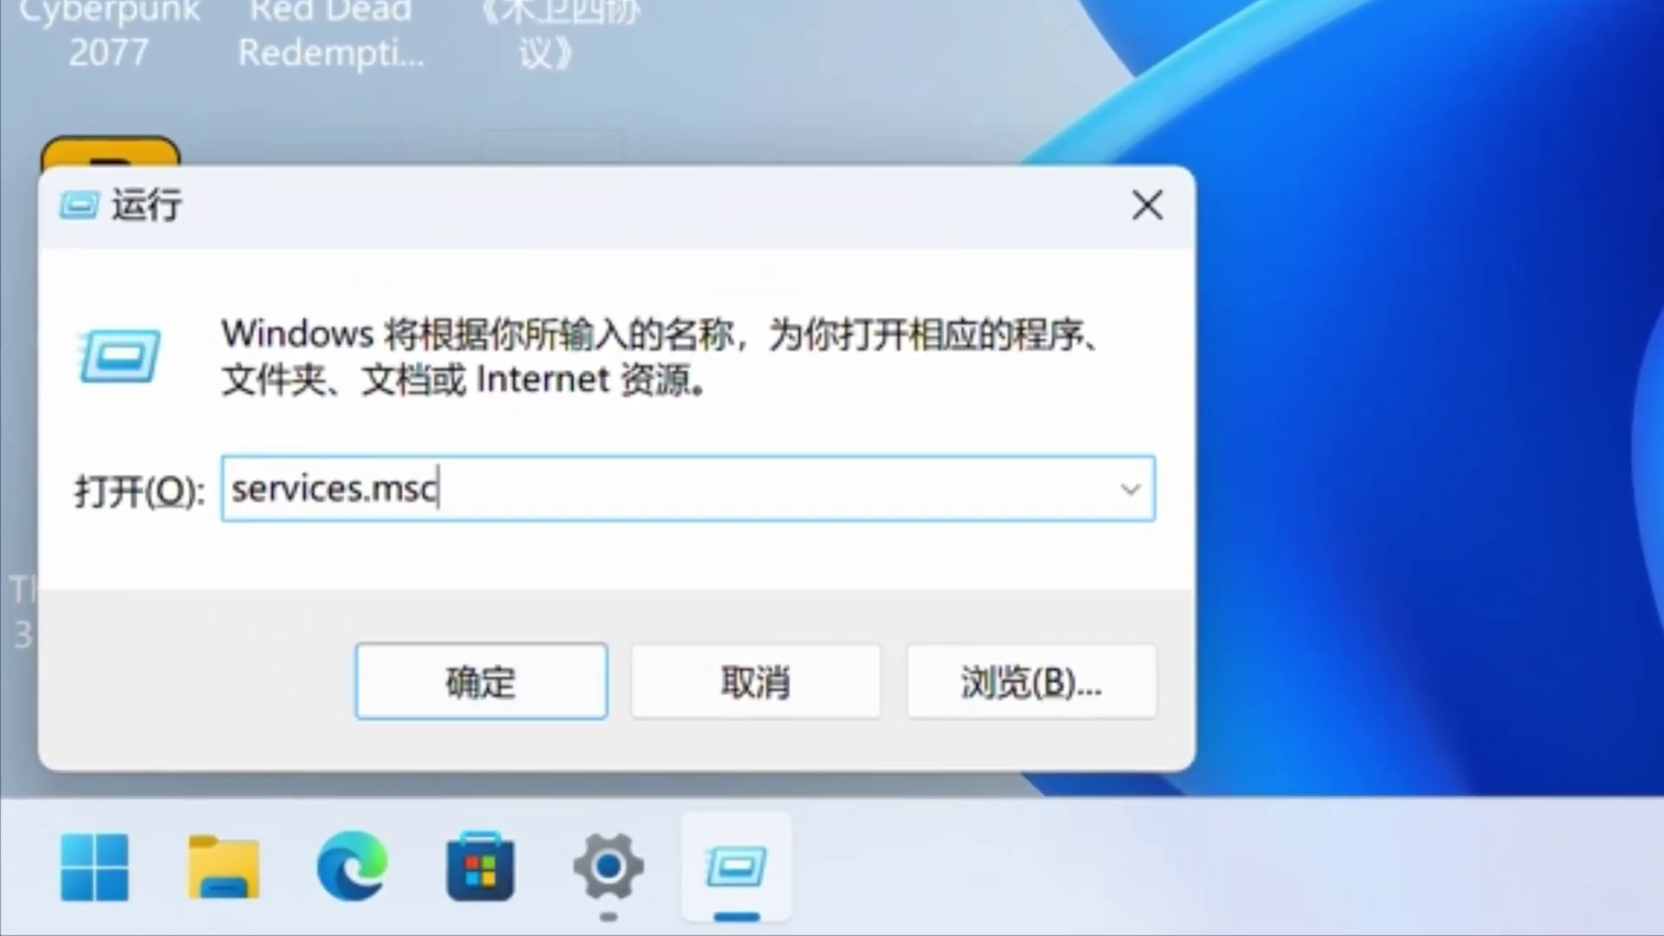
pyautogui.press('Return')
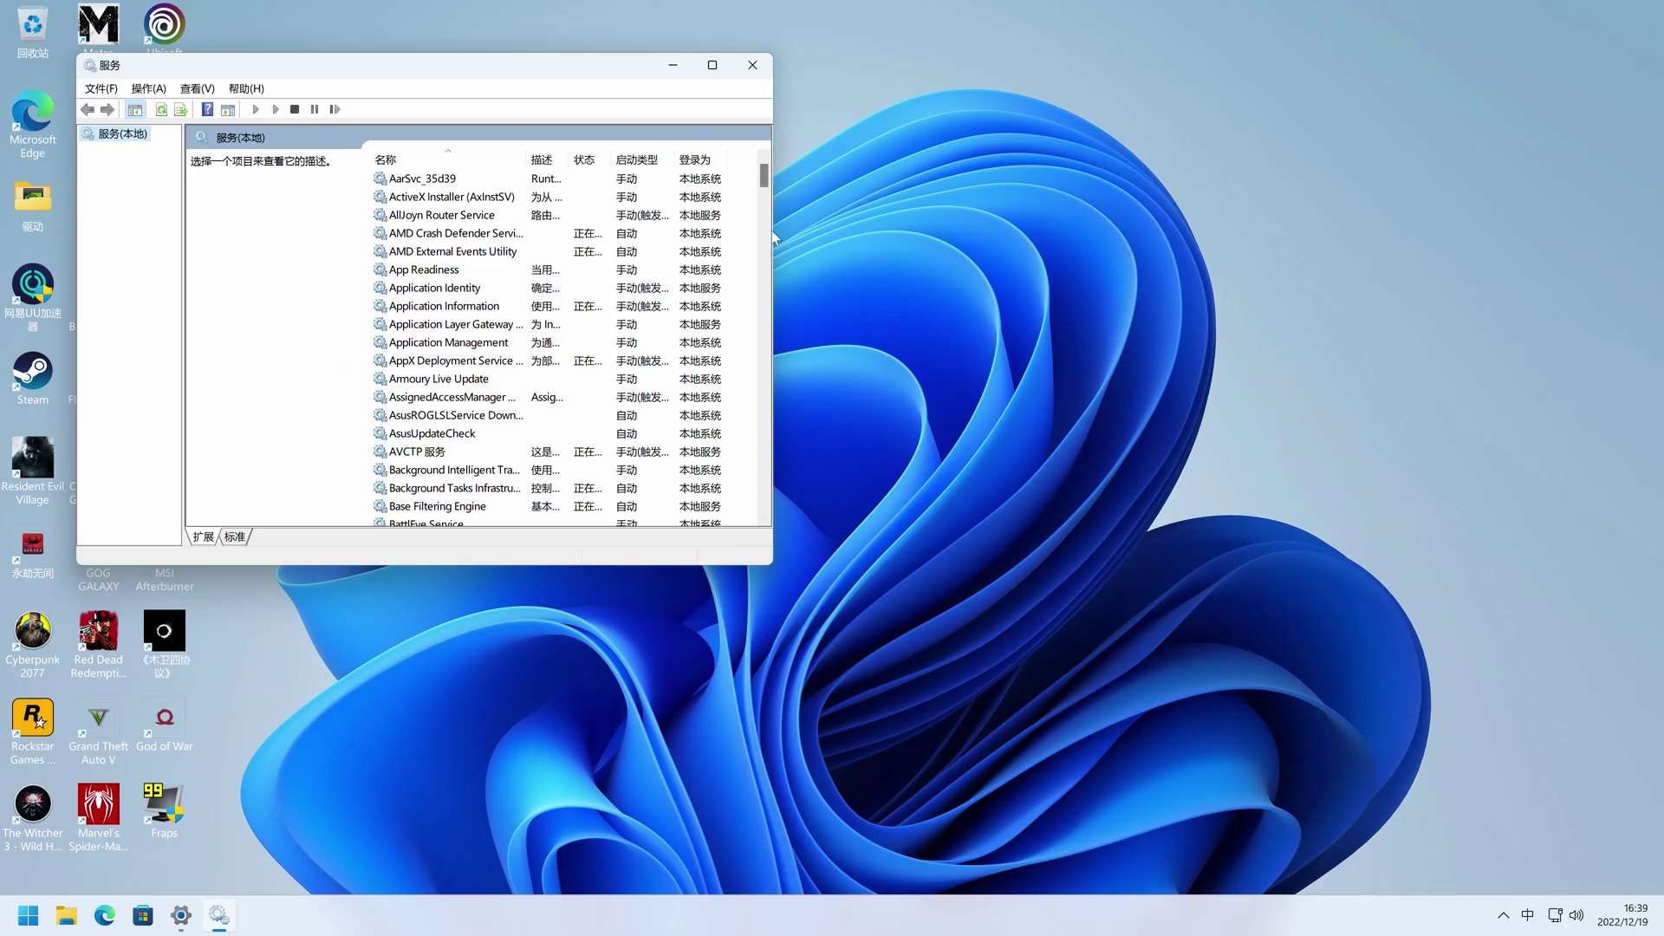
pyautogui.click(712, 65)
# - Open the properties of the Windows 更新 service and set its startup type to 禁用 (disabled)
pyautogui.scroll(-14, 792, 234)
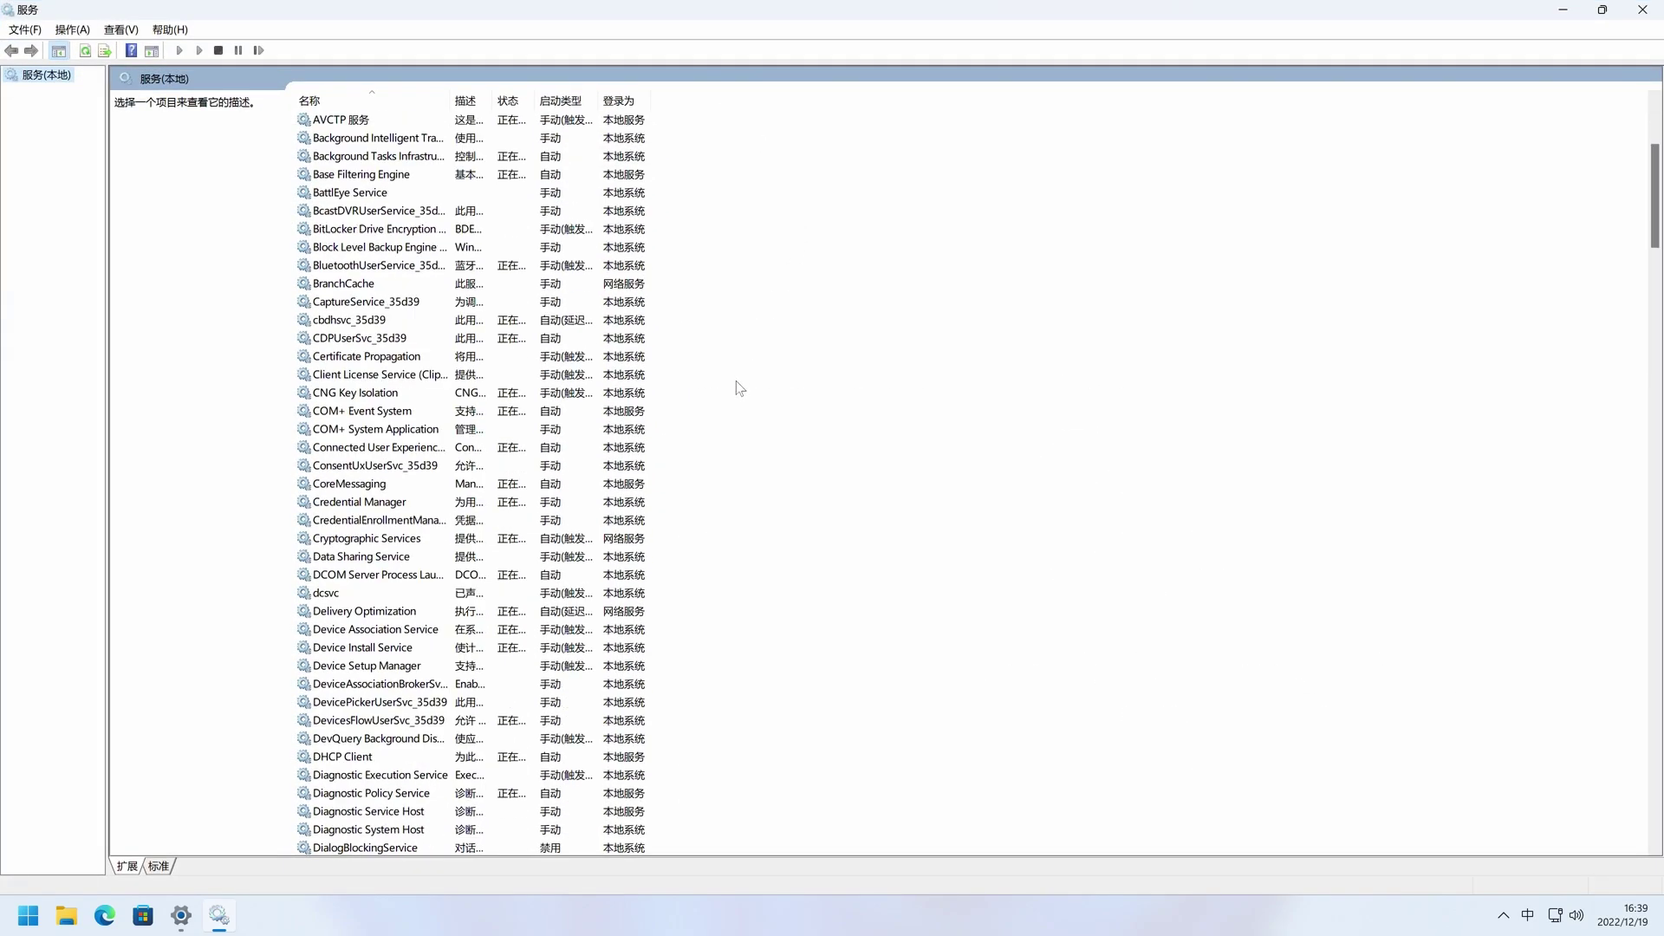
pyautogui.scroll(-20, 747, 385)
pyautogui.click(388, 338)
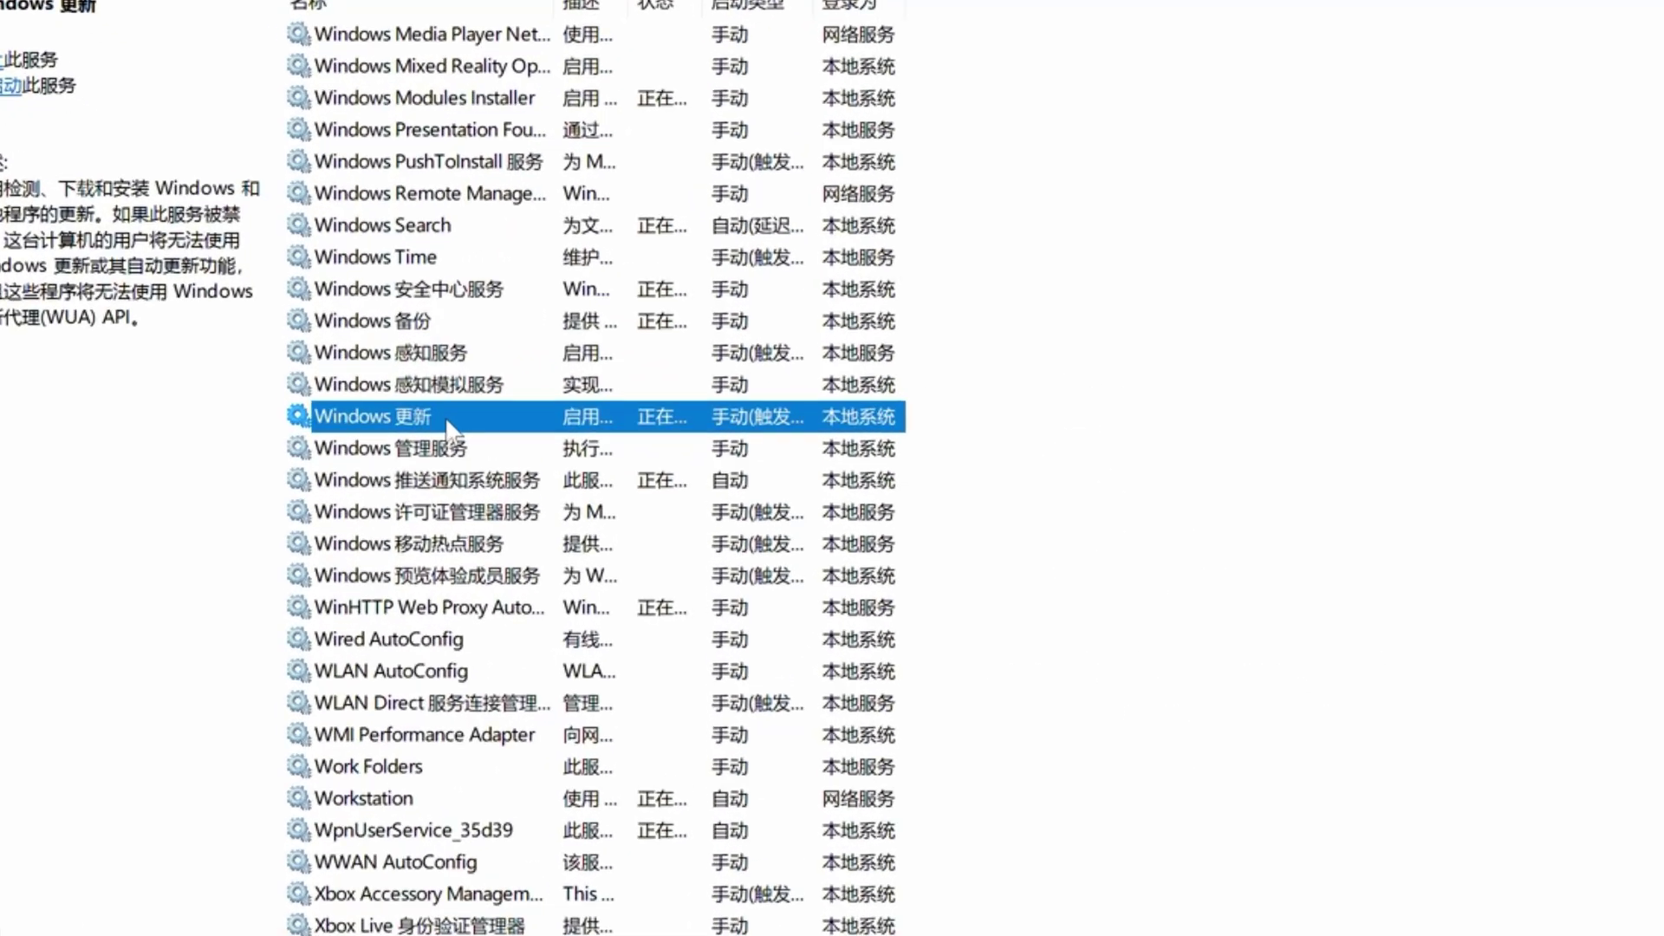
pyautogui.rightClick(389, 340)
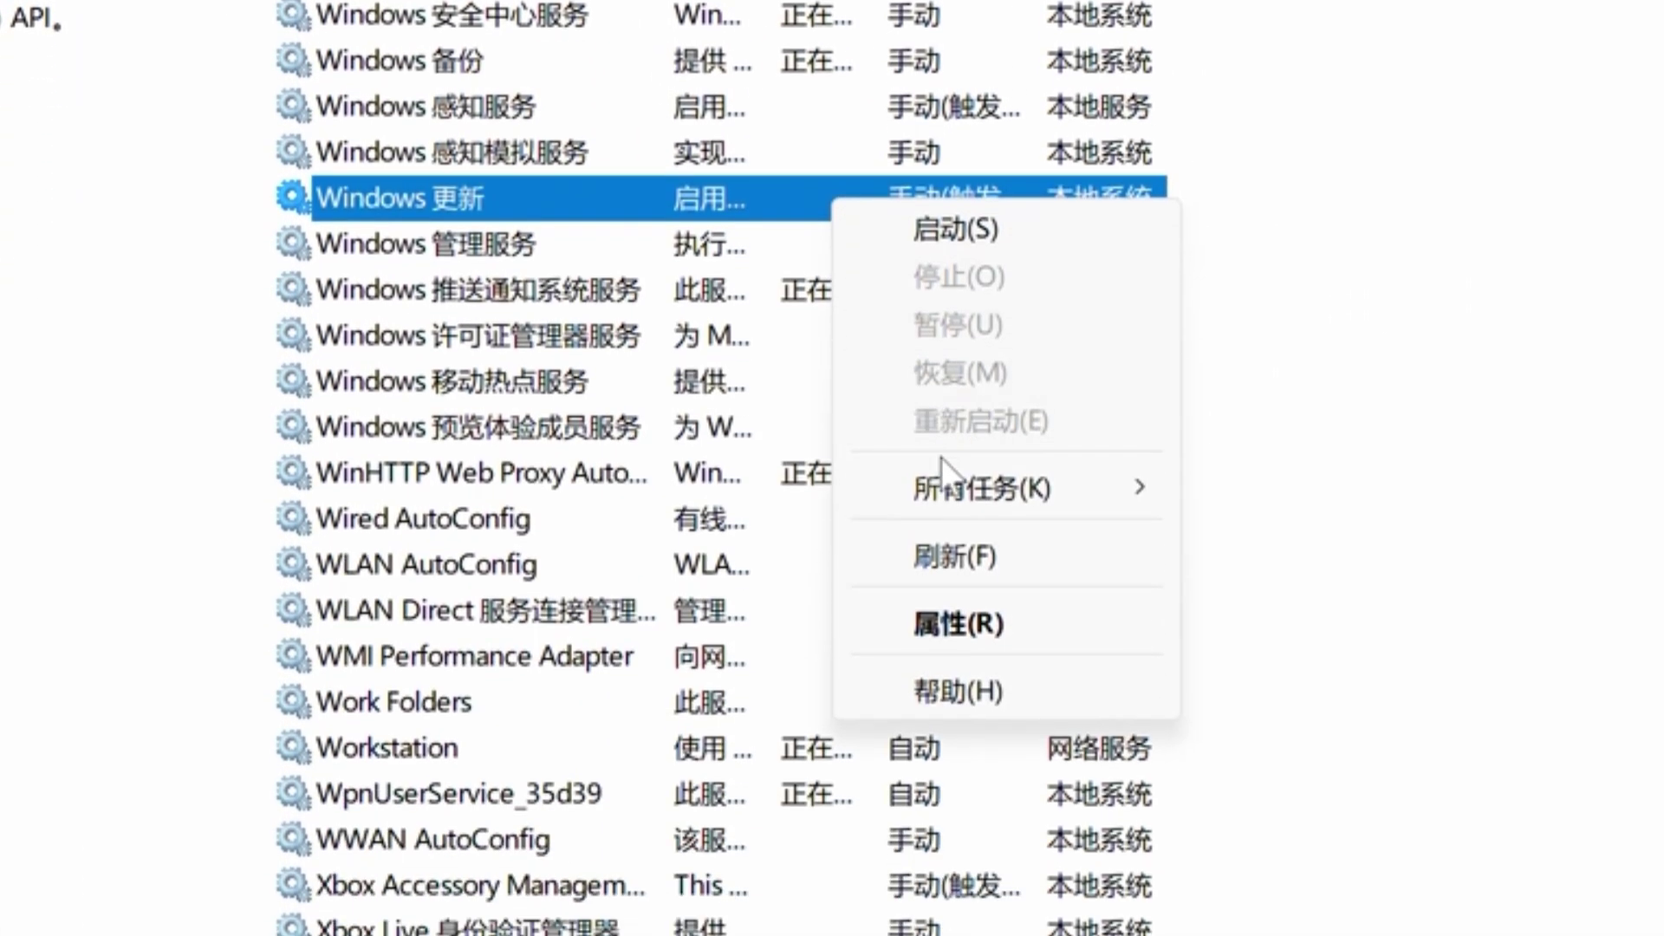
pyautogui.click(630, 921)
pyautogui.moveTo(1227, 171); pyautogui.dragTo(823, 186)
pyautogui.click(867, 424)
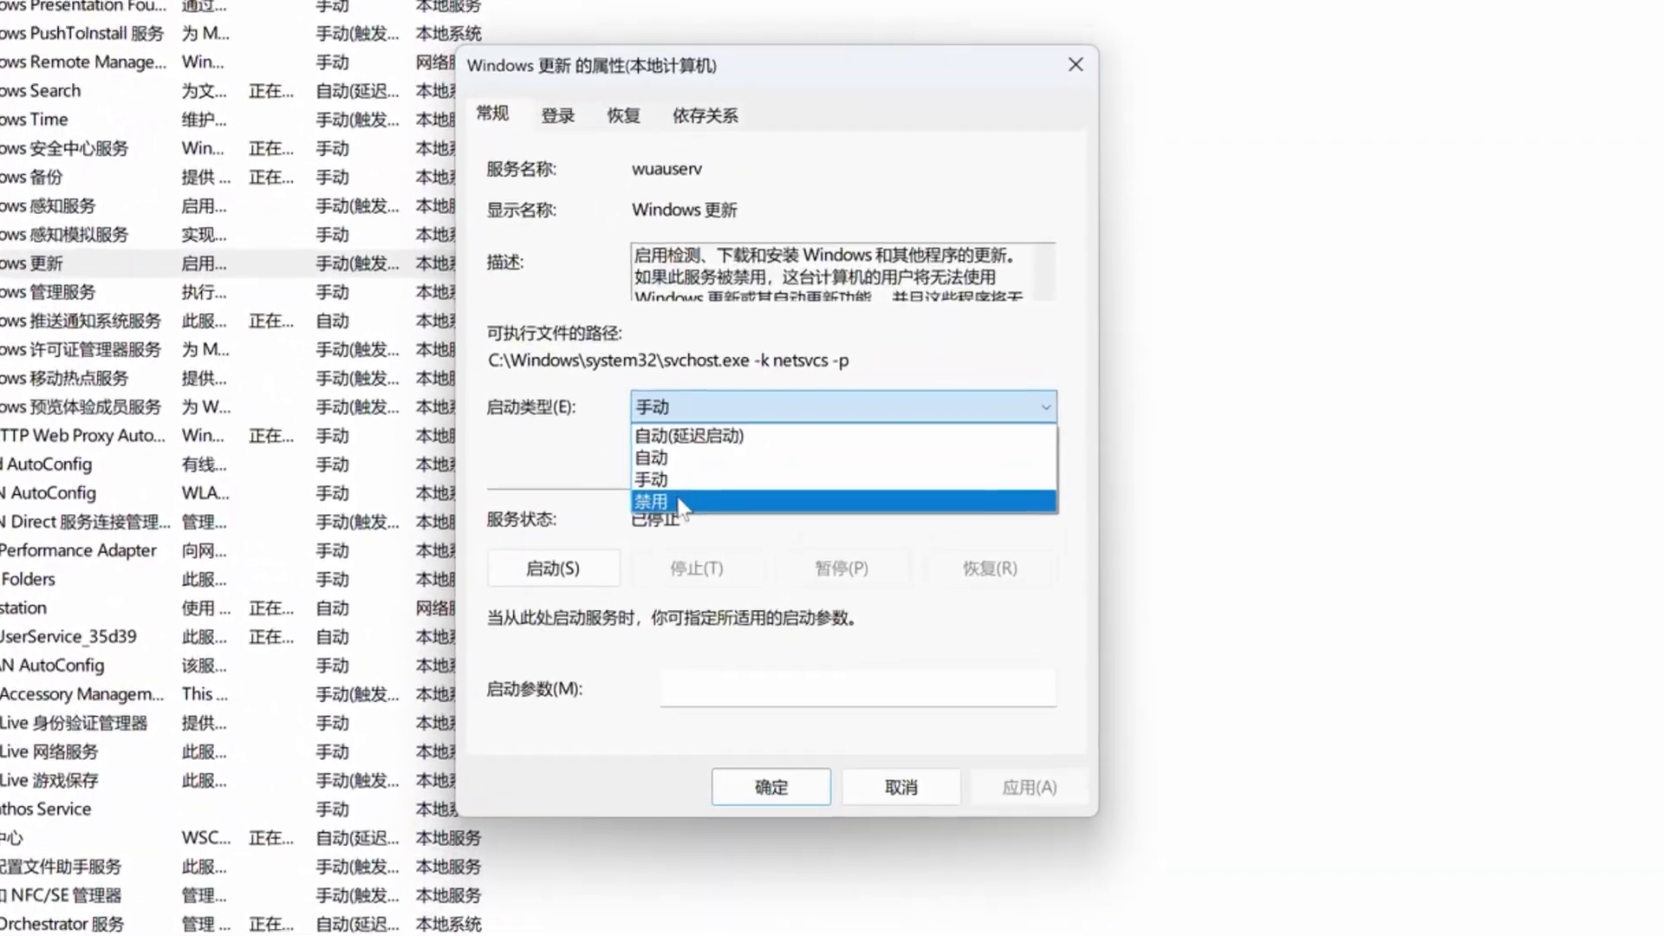
pyautogui.click(774, 492)
# - In the service's recovery settings, set the first-failure response to 无操作 (no action) and the failure count reset to 9999 days
pyautogui.hotkey('ctrl', 'Tab')
pyautogui.hotkey('ctrl', 'Tab')
pyautogui.click(858, 228)
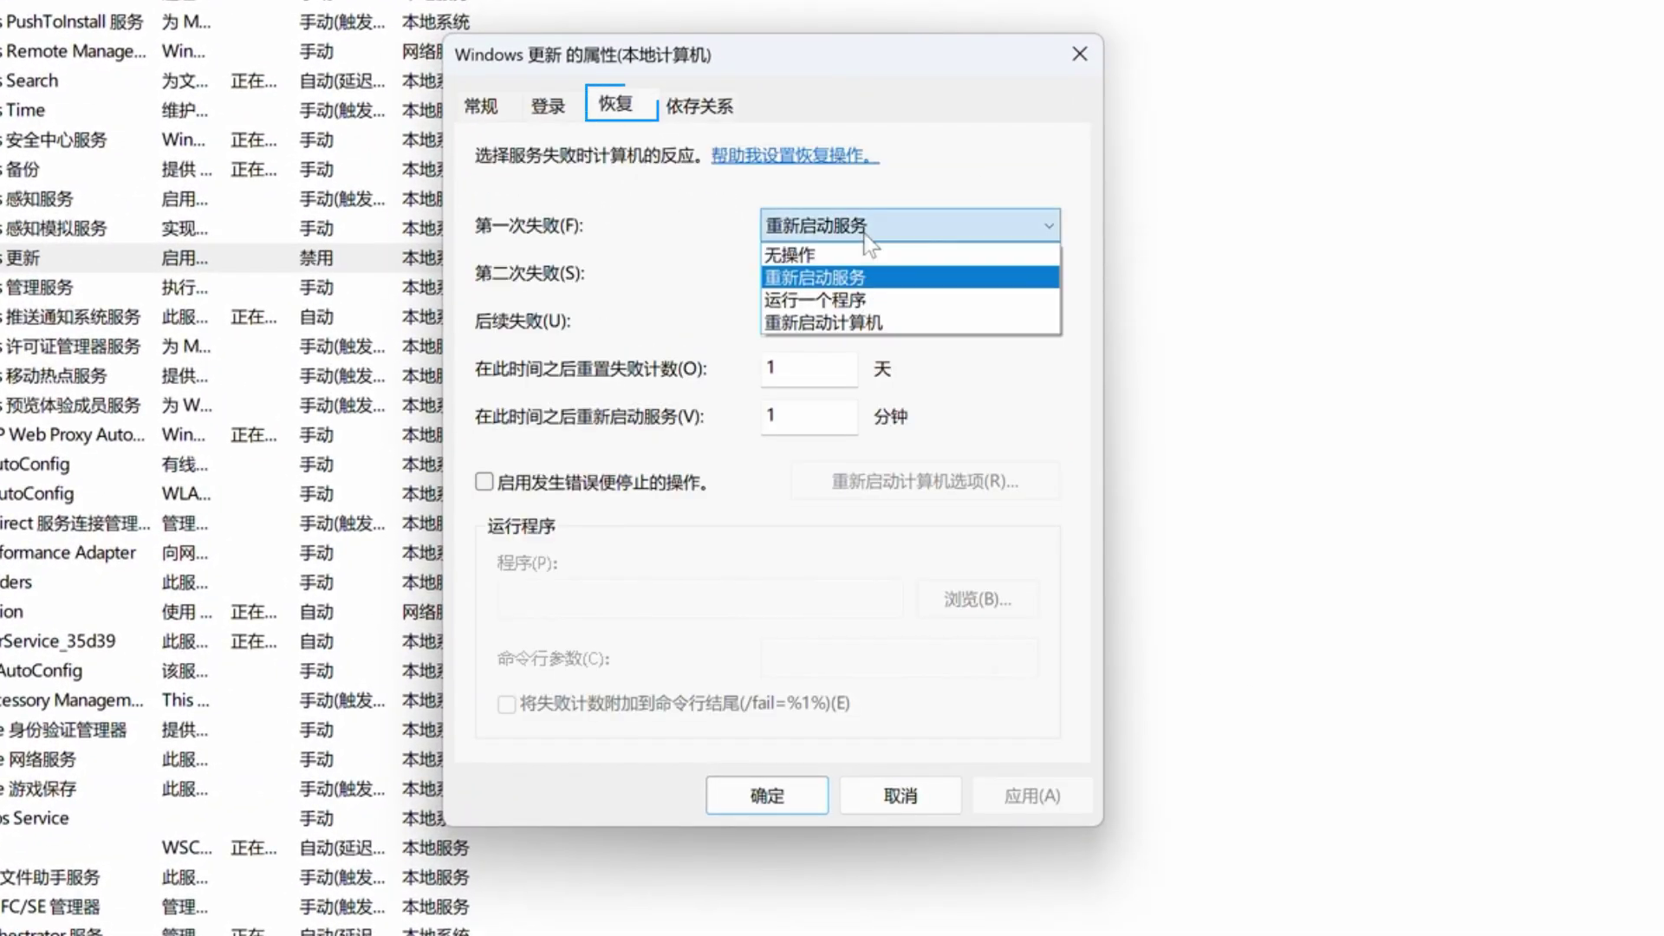
pyautogui.click(853, 245)
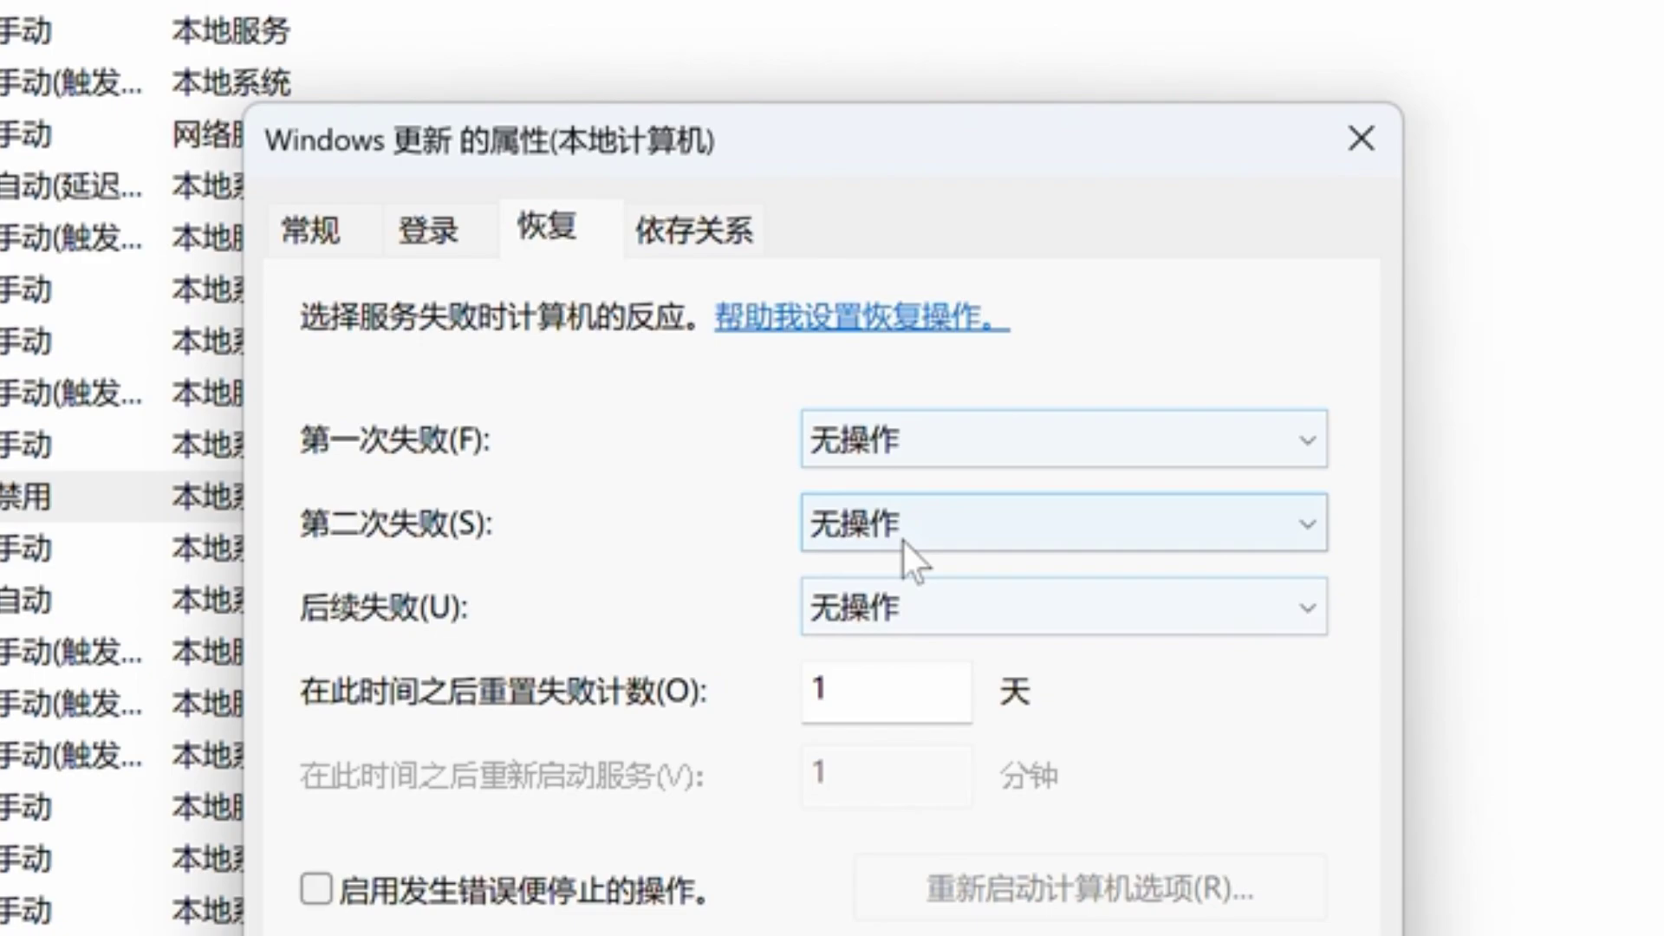
pyautogui.doubleClick(796, 569)
pyautogui.write('9999')
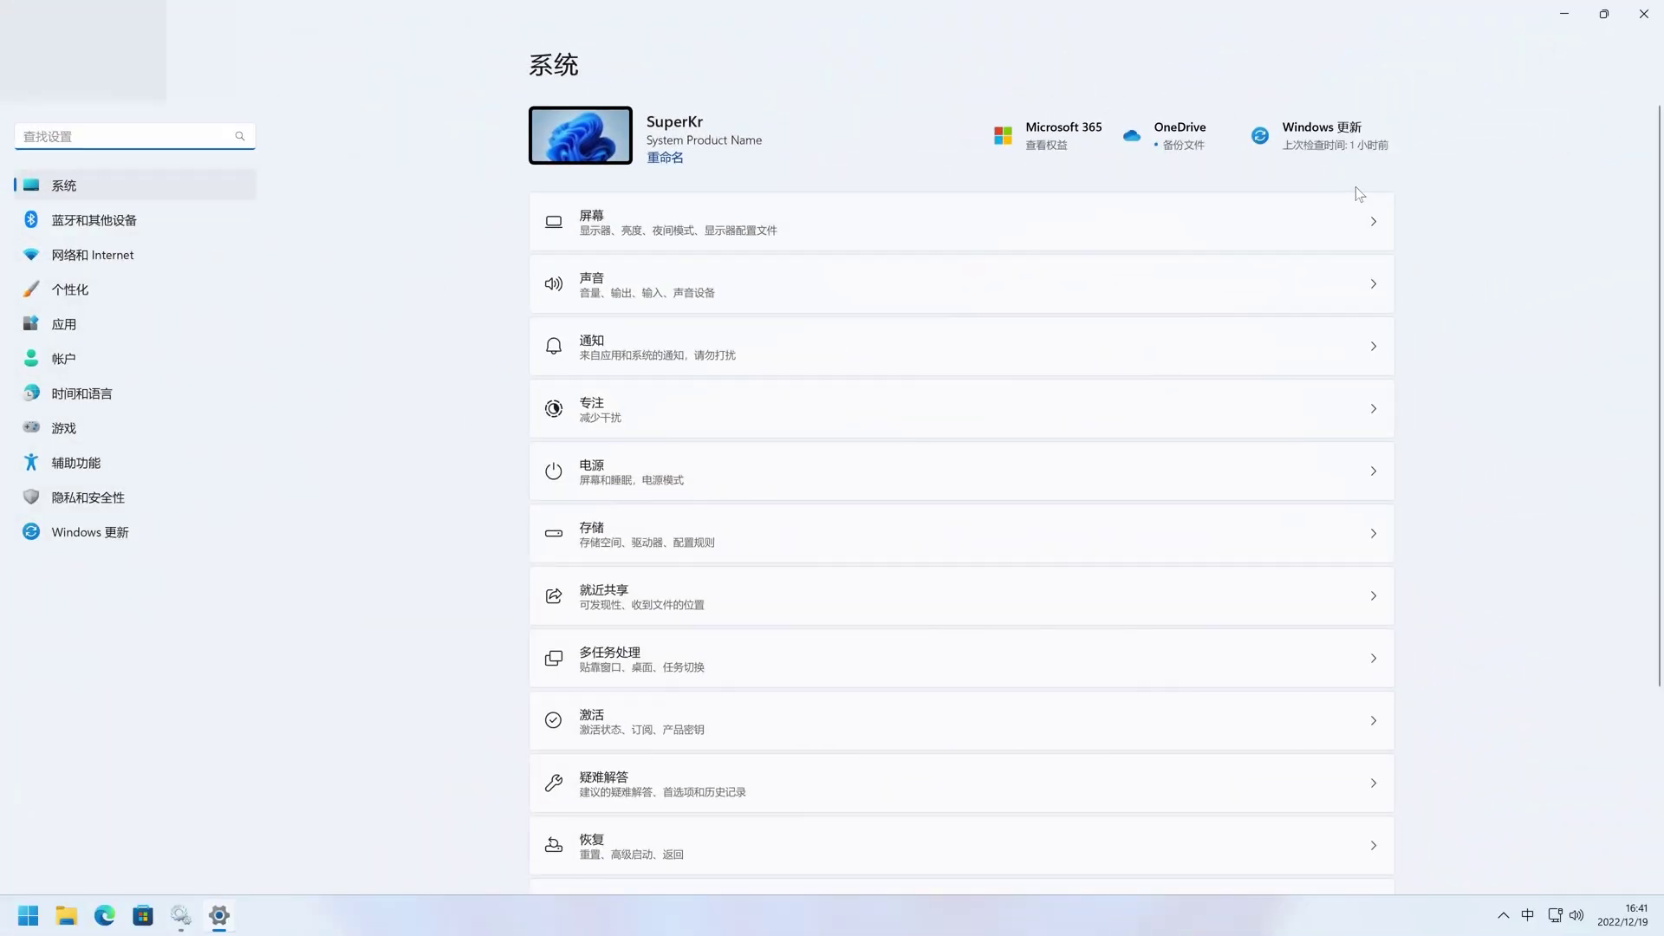
# - Choose a pause duration for updates (暂停更新) on the Windows Update page in Settings
pyautogui.click(117, 540)
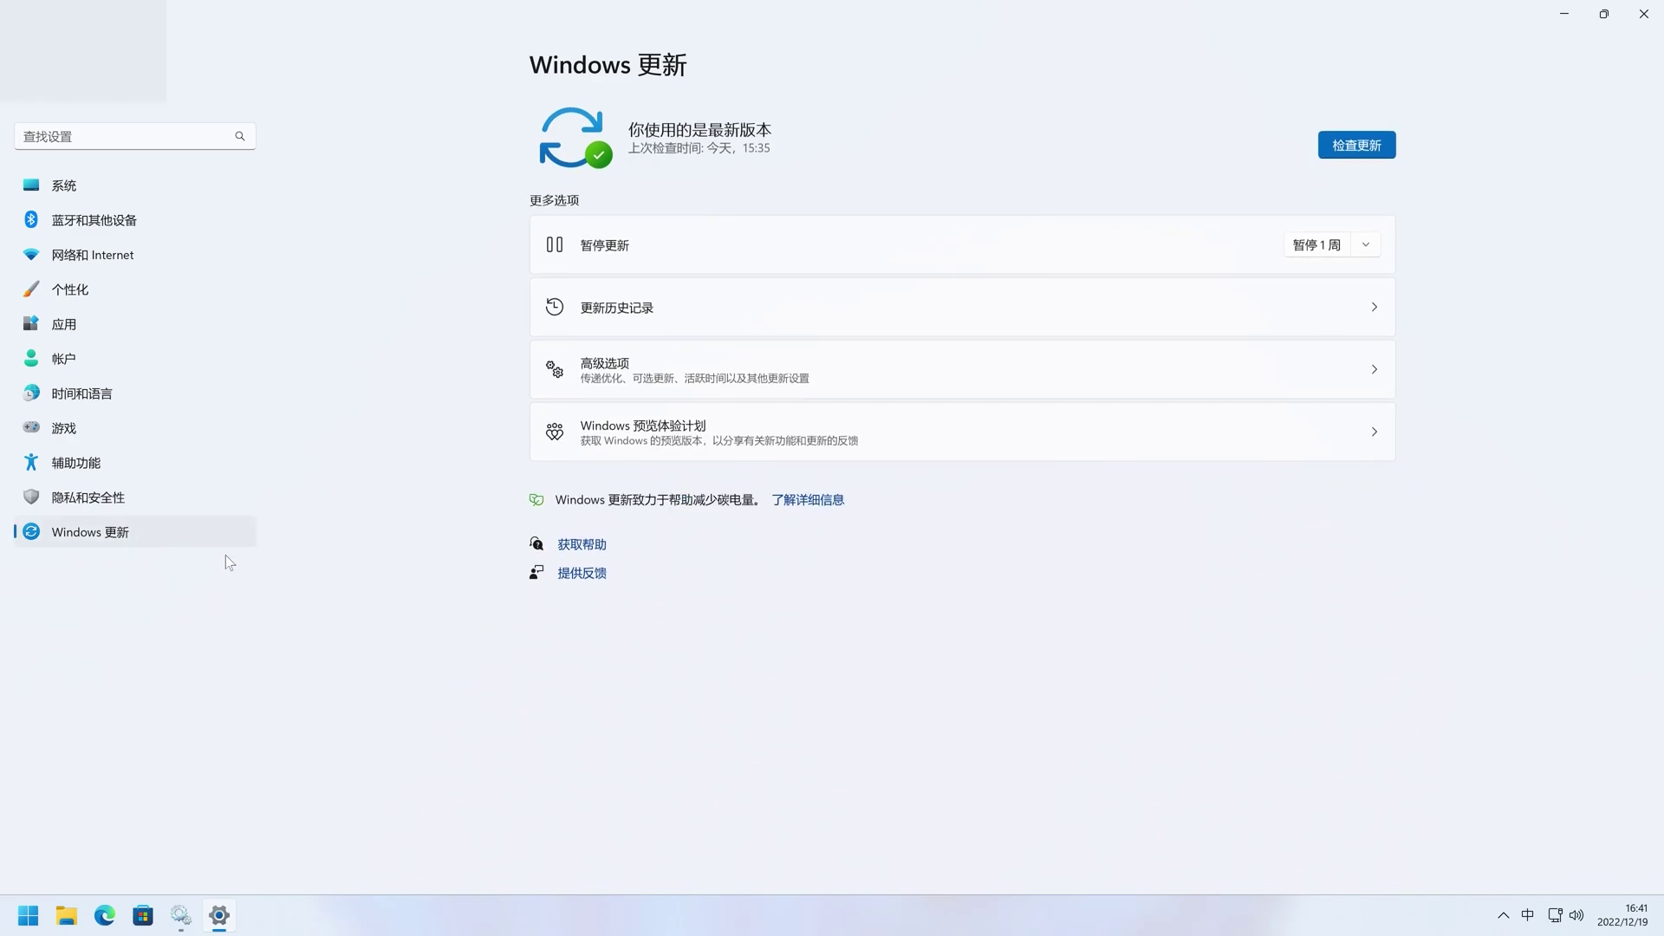
pyautogui.click(1332, 245)
pyautogui.click(1332, 390)
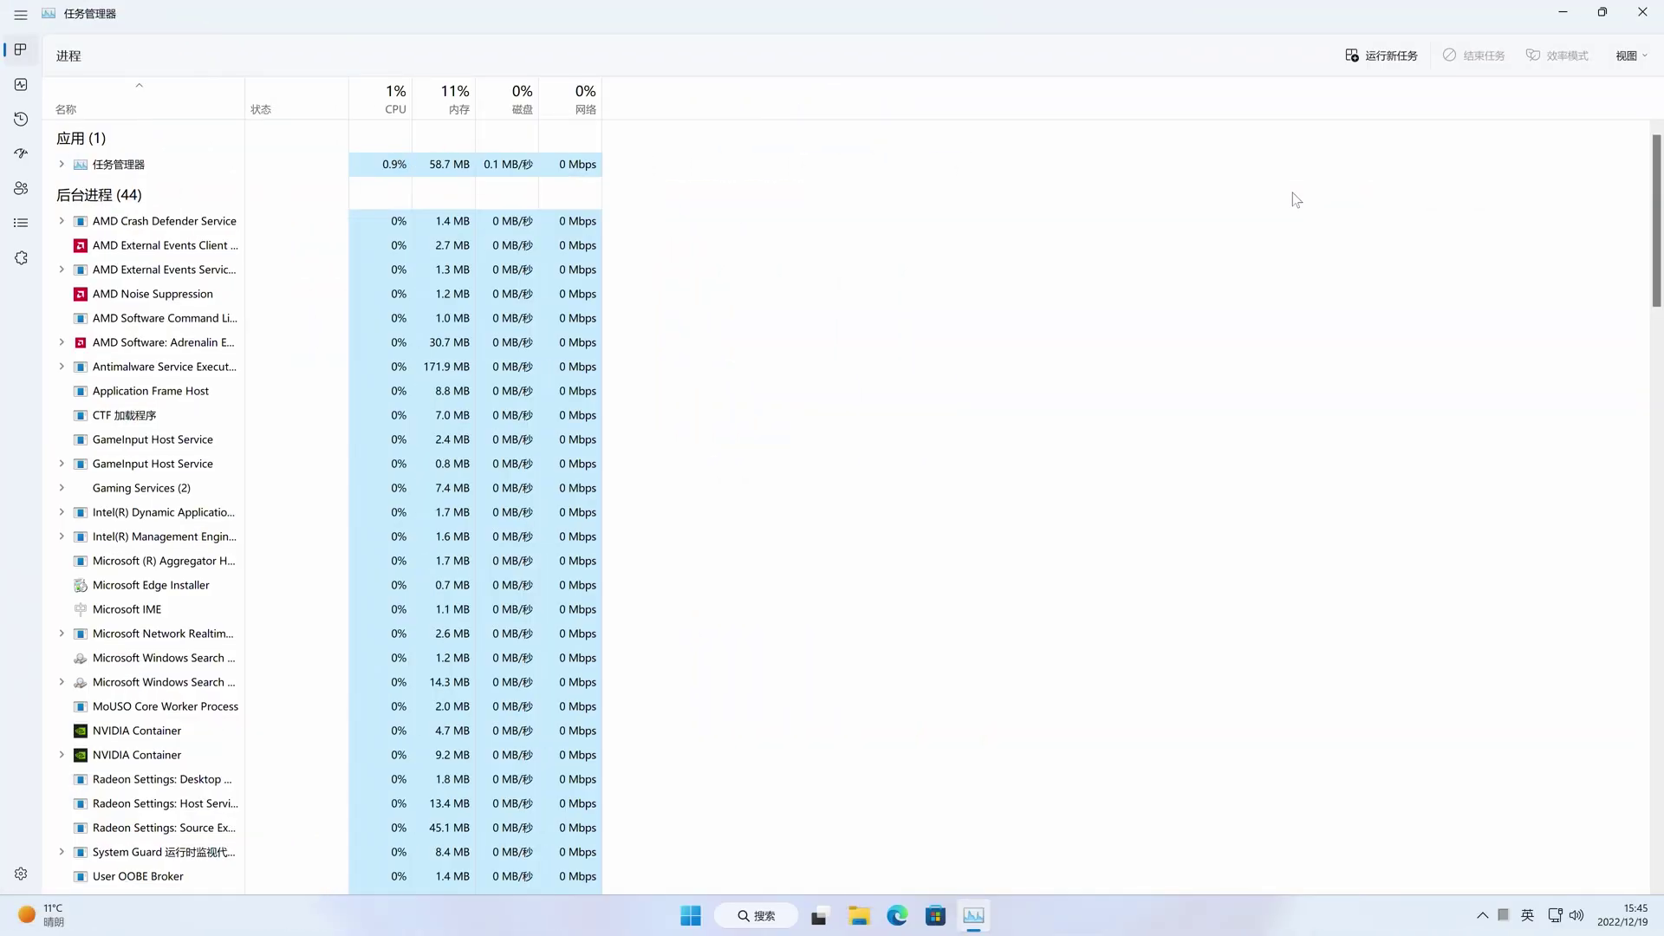
# - In Task Manager's startup apps, disable EpicGamesLauncher, GalaxyClient and RiotClientServices
pyautogui.click(23, 154)
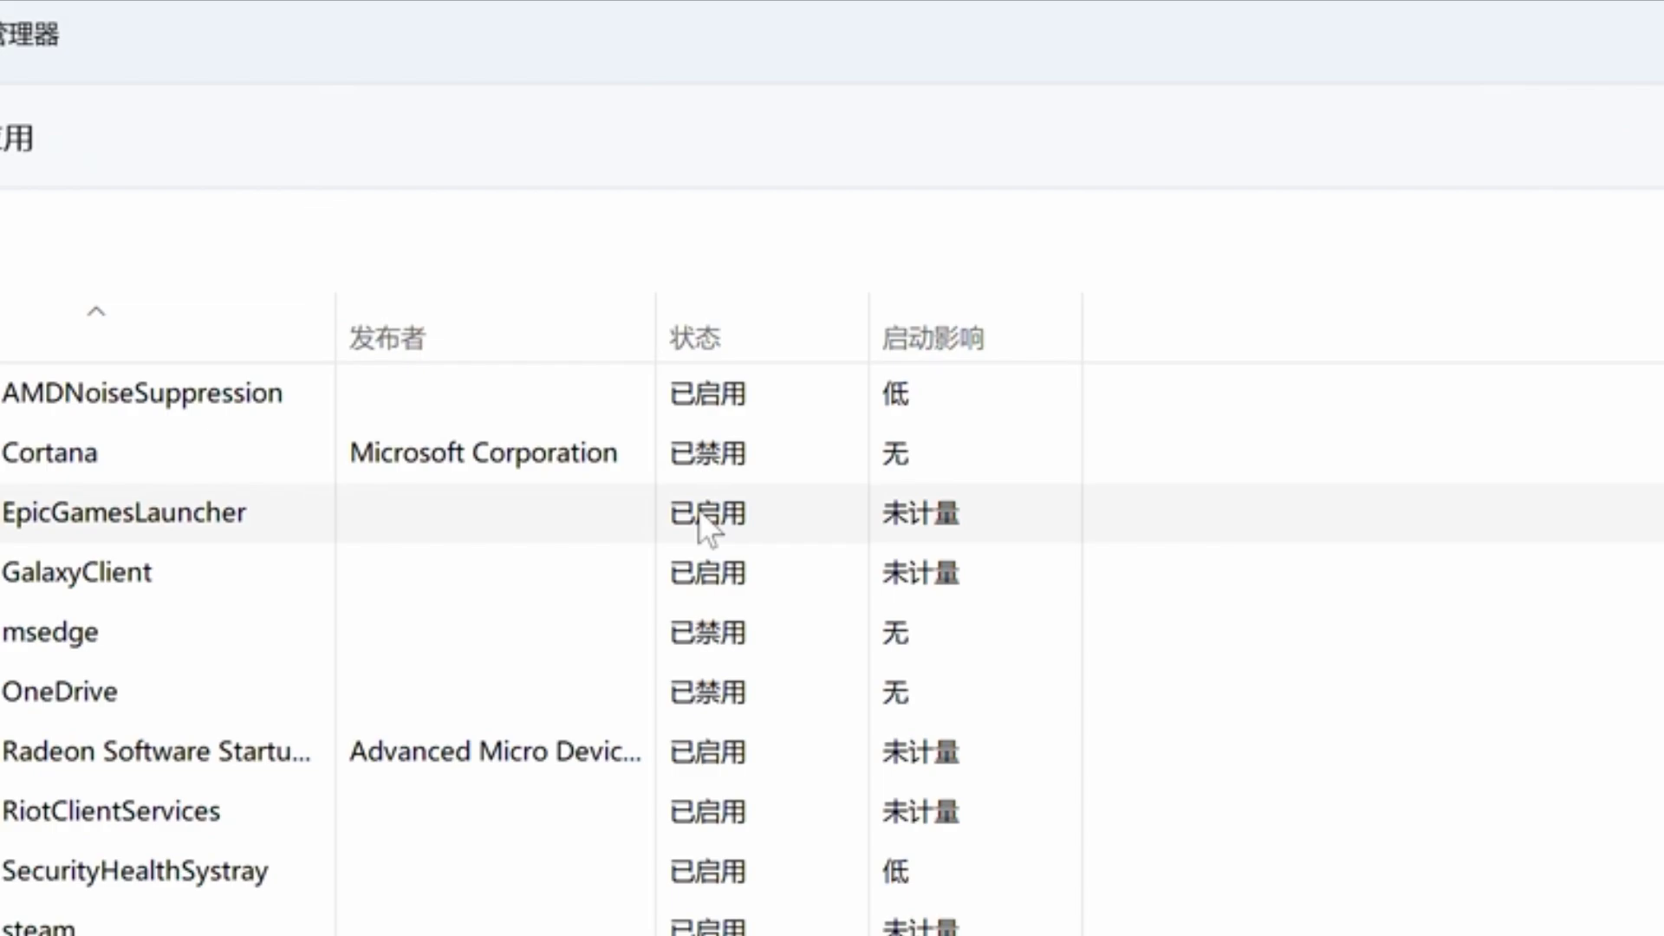
pyautogui.rightClick(706, 520)
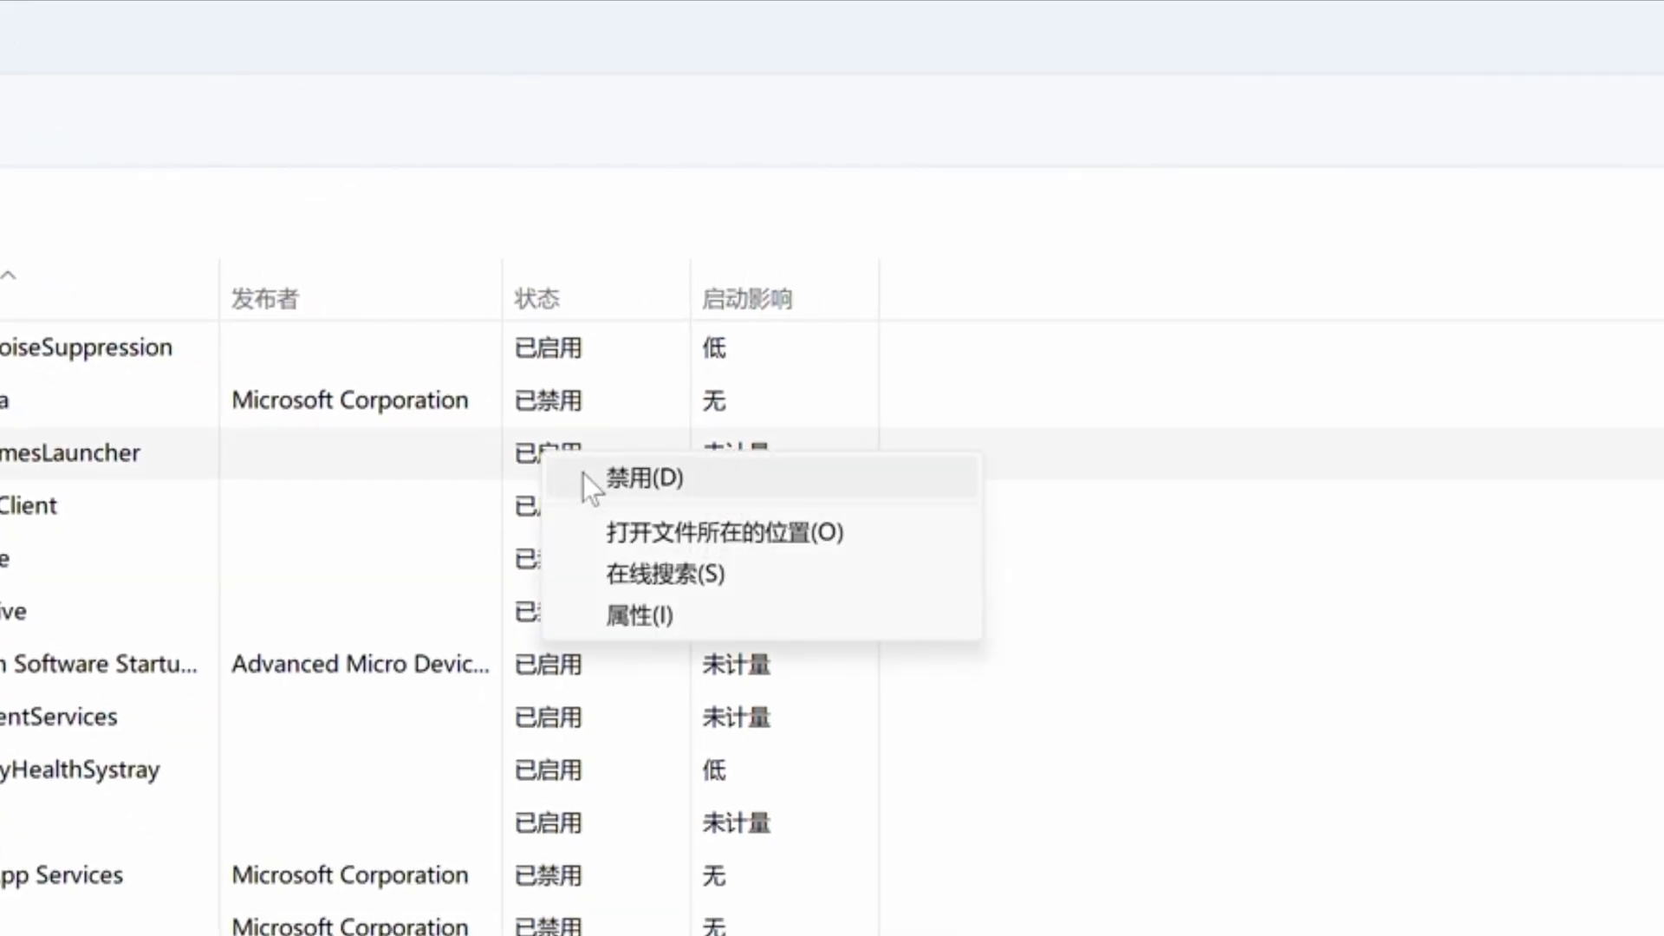
pyautogui.click(753, 564)
pyautogui.rightClick(728, 577)
pyautogui.click(736, 593)
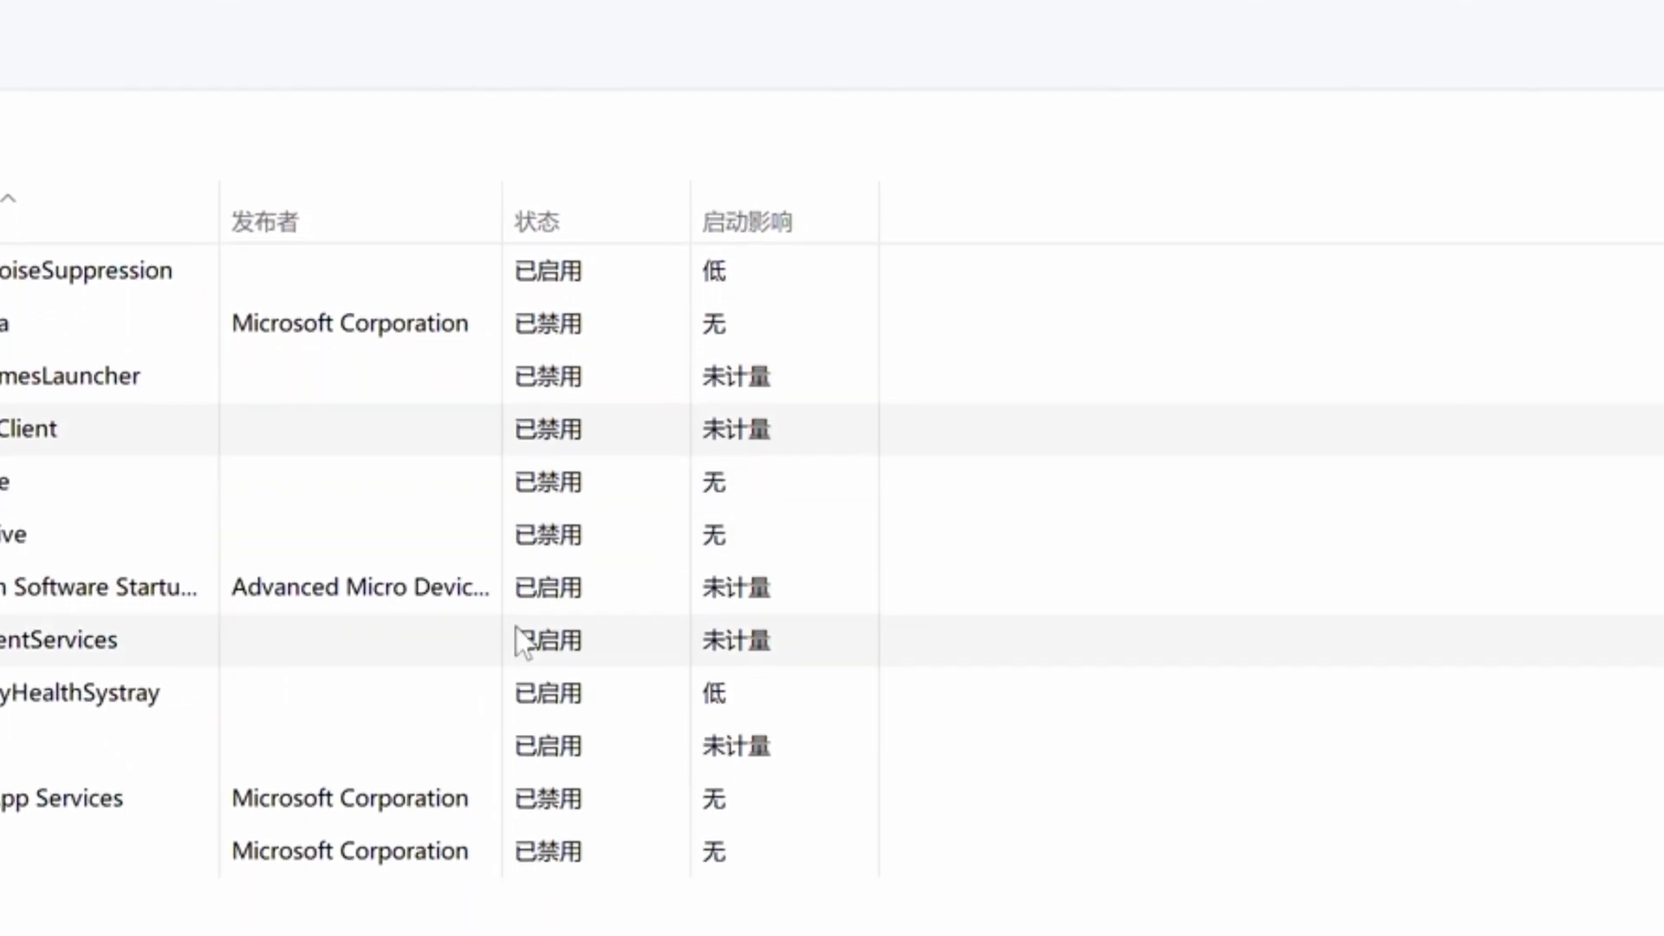
pyautogui.rightClick(524, 814)
pyautogui.click(546, 650)
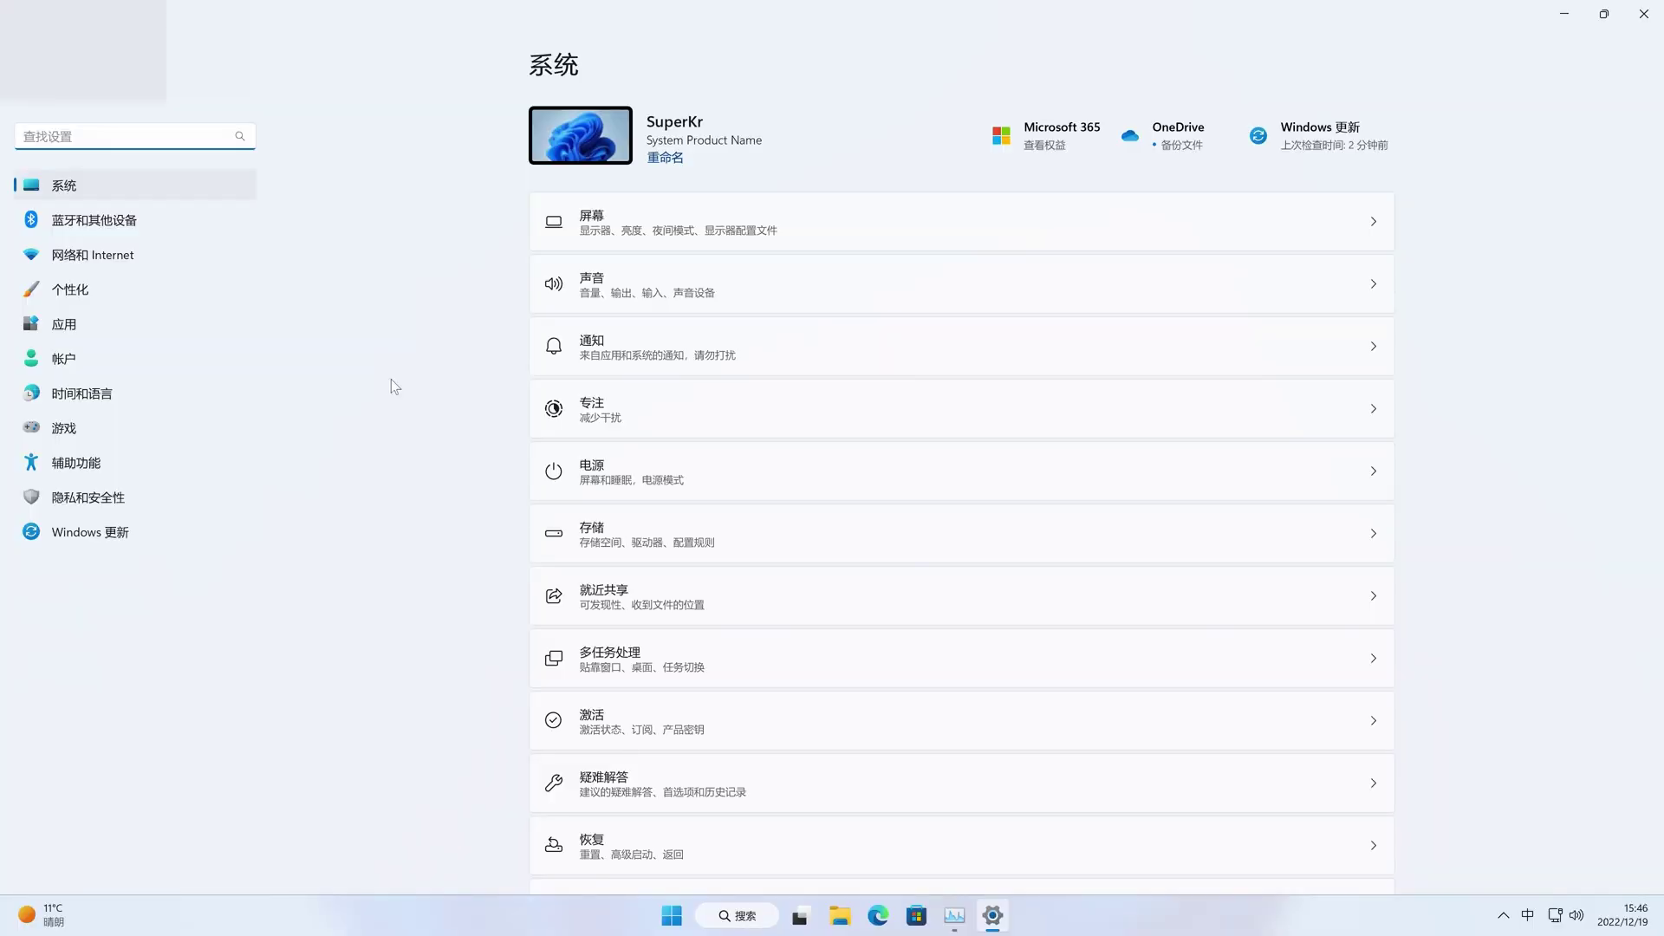
# - Open the app settings (应用) in Settings and go into one of its entries
pyautogui.click(161, 324)
pyautogui.click(1364, 553)
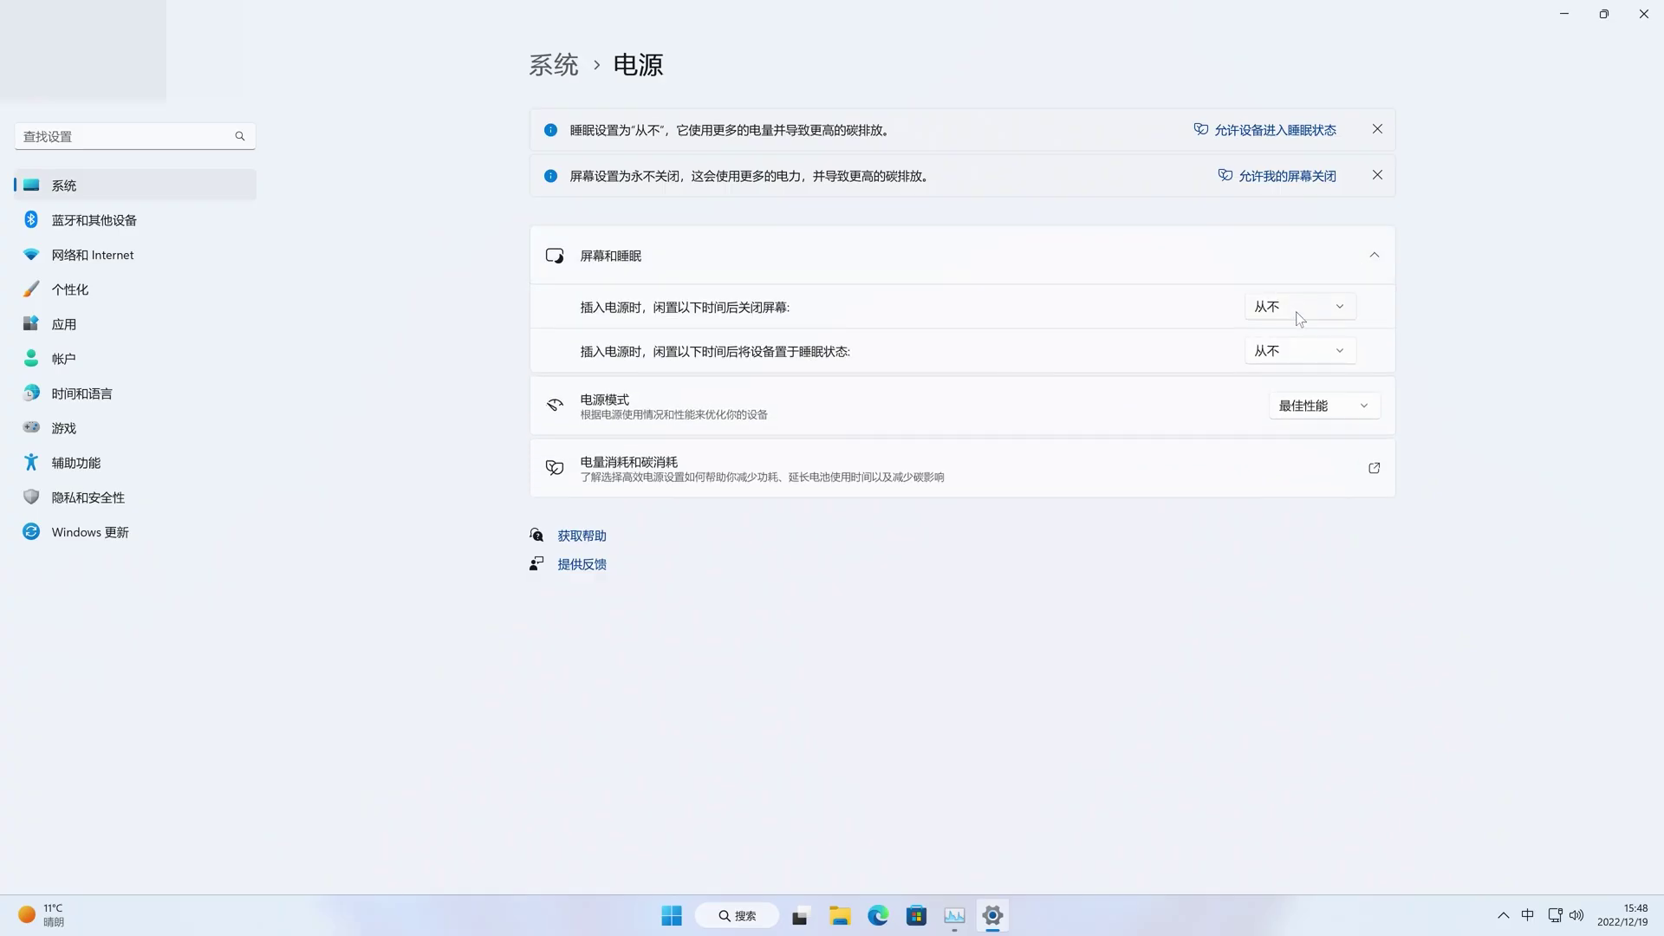
# - Set the plugged-in screen-off and sleep timeouts to 从不 (never) and the power mode to 最佳性能 (best performance)
pyautogui.click(1300, 312)
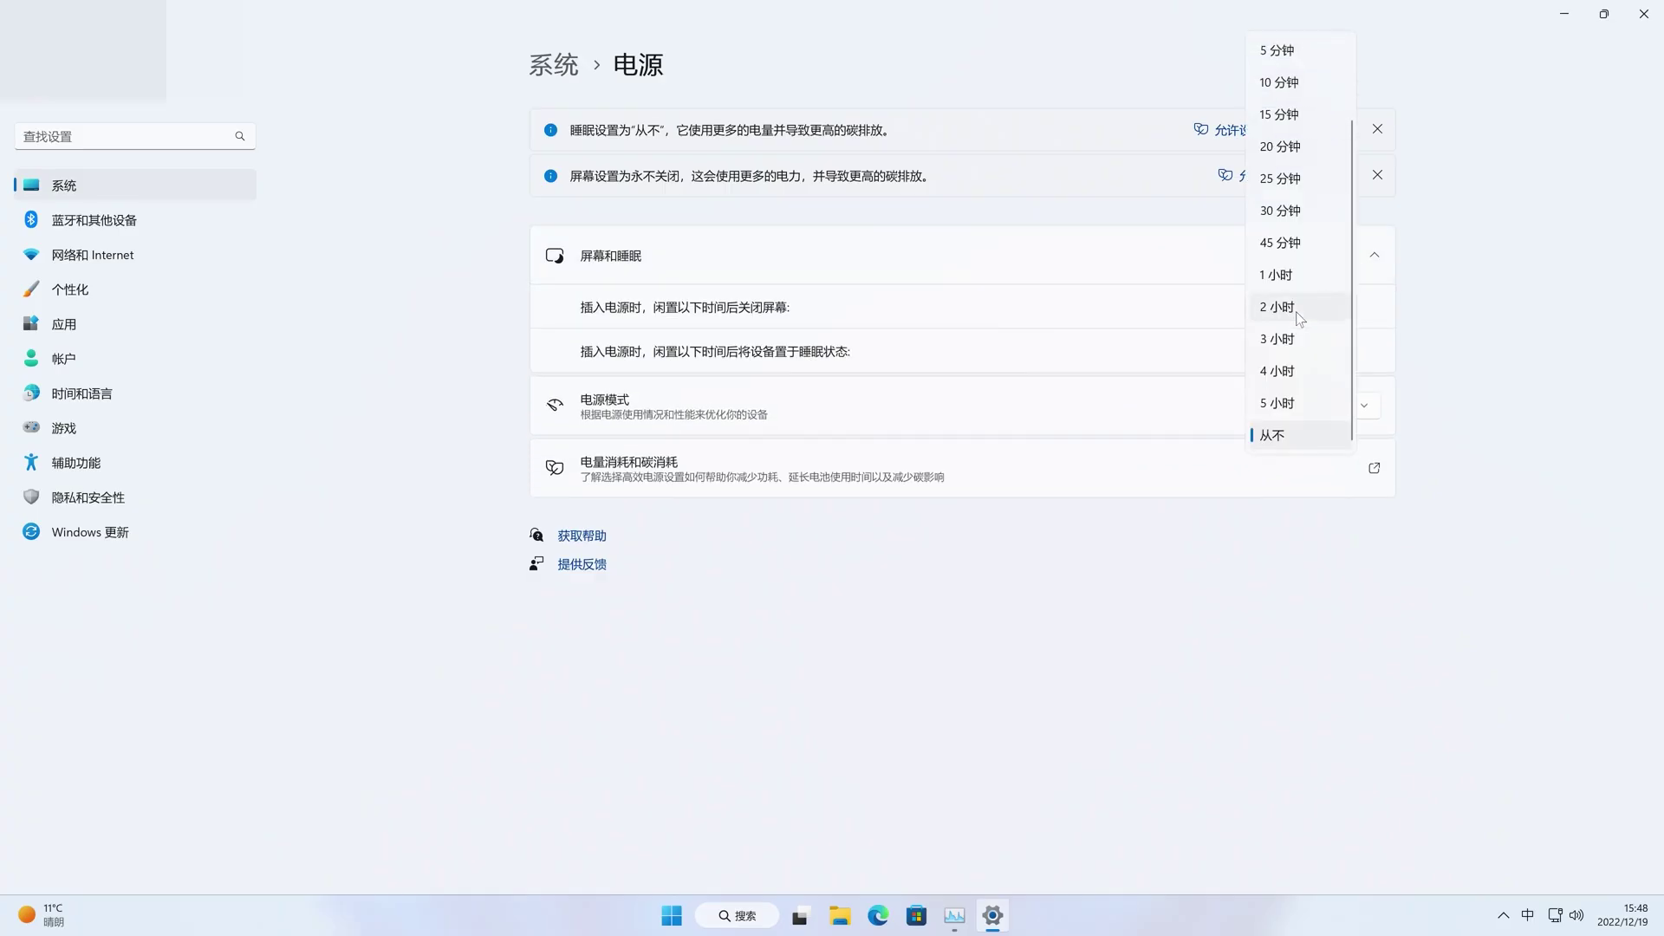
pyautogui.click(1281, 445)
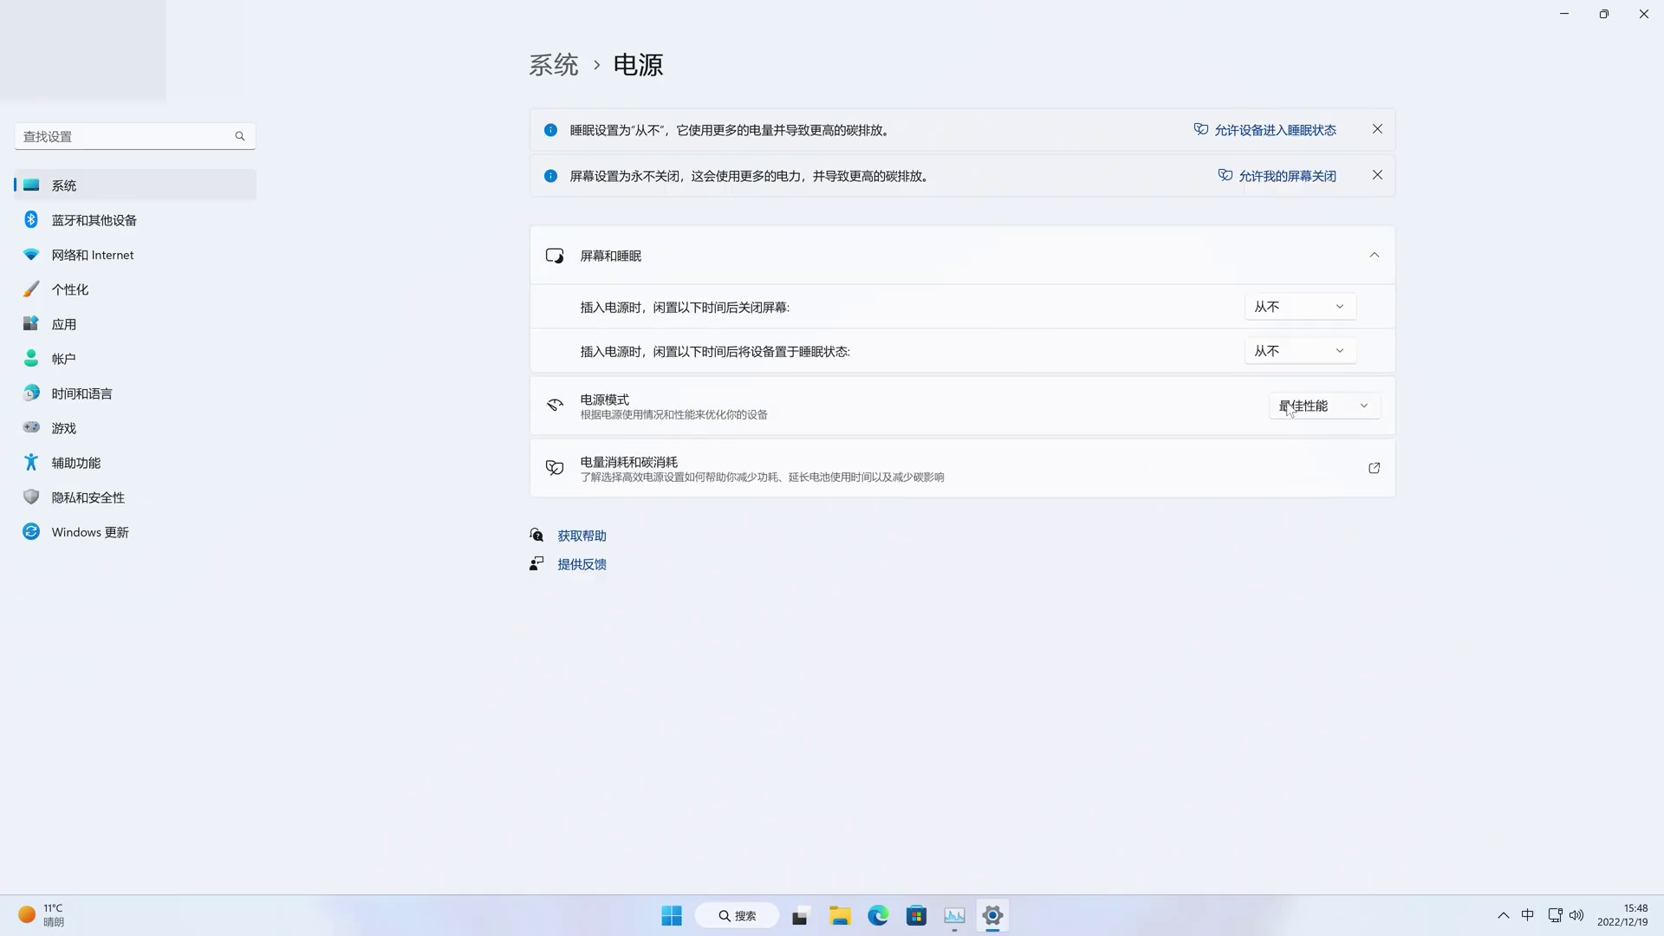
pyautogui.click(1292, 355)
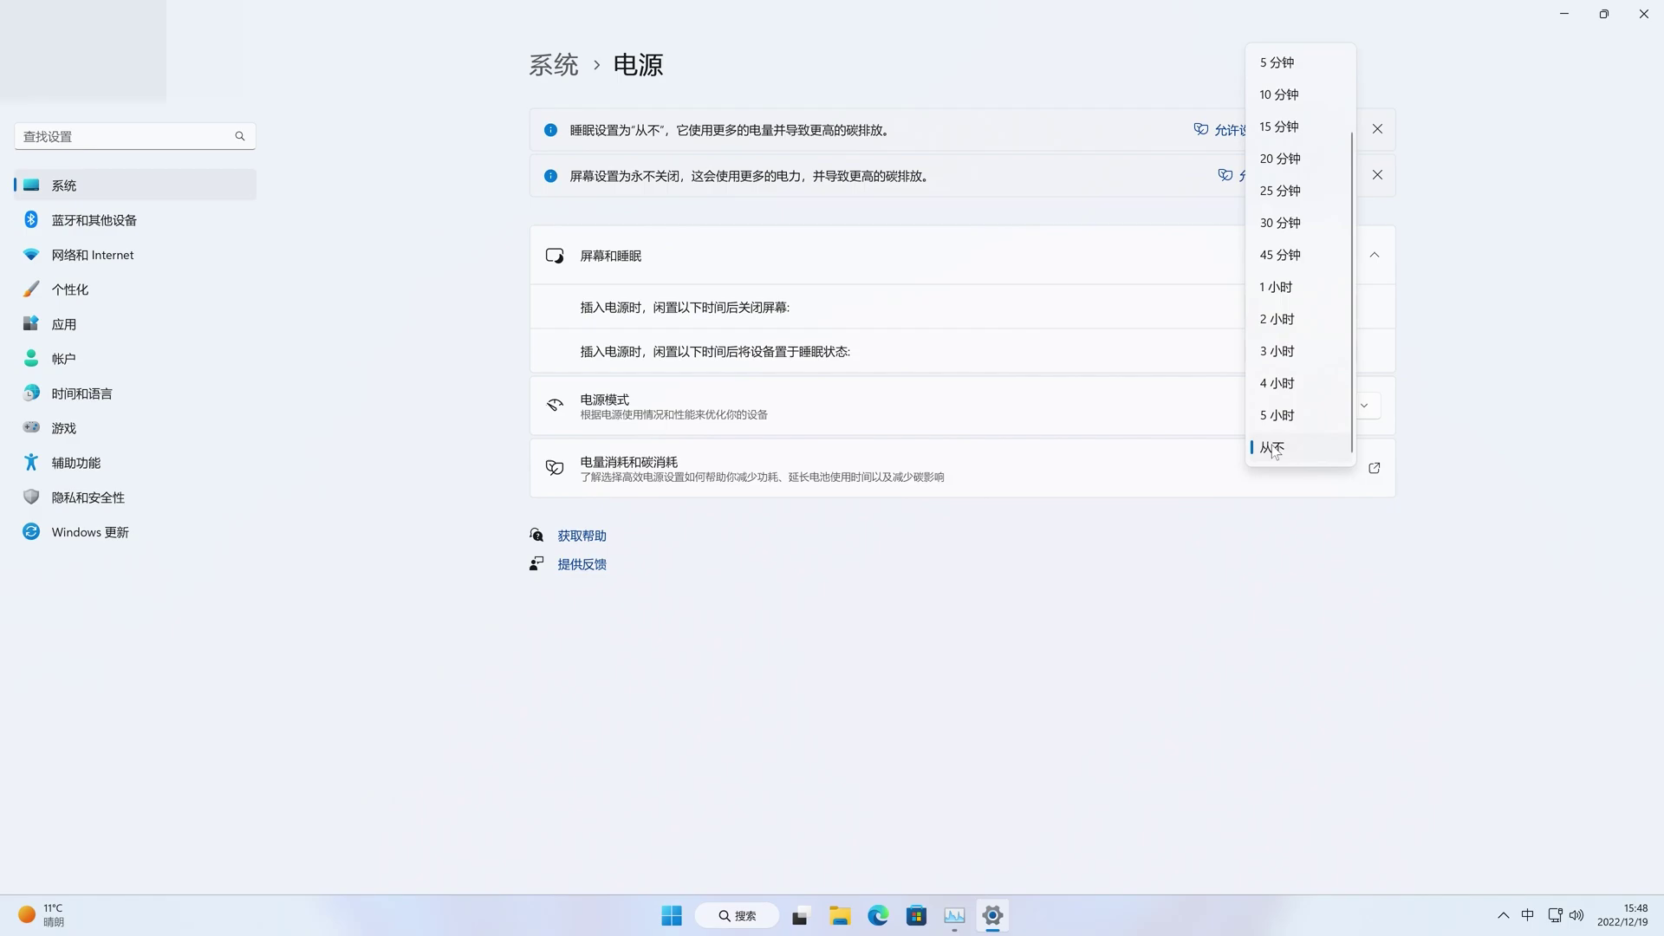
pyautogui.click(1272, 449)
pyautogui.click(1313, 413)
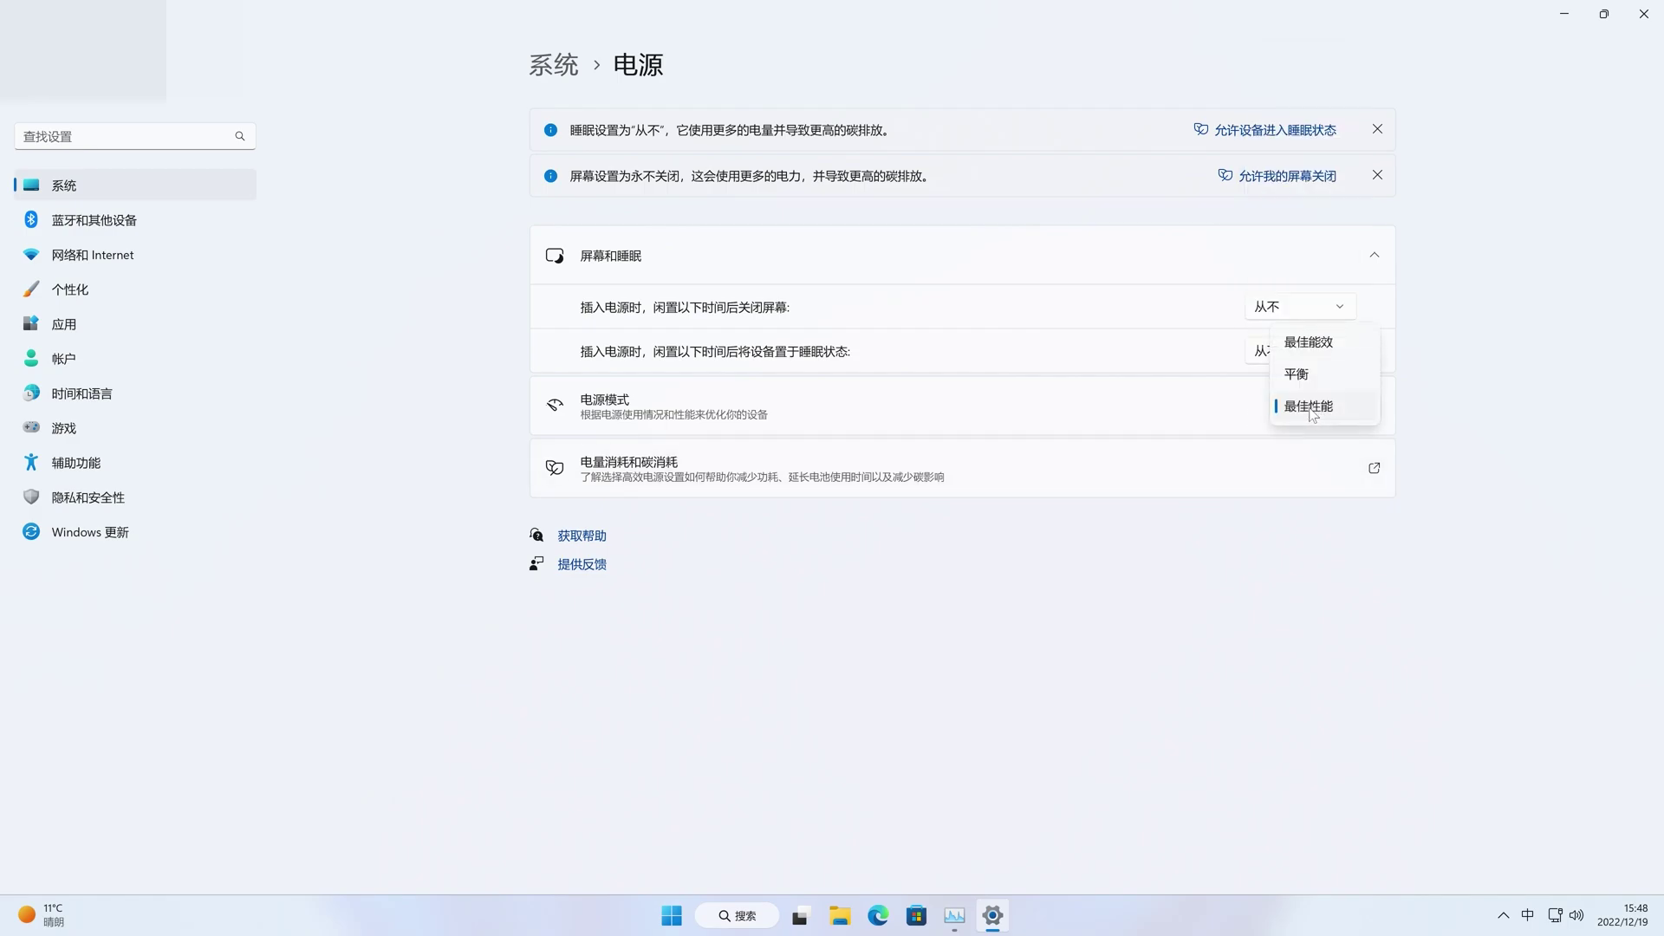
pyautogui.click(1318, 409)
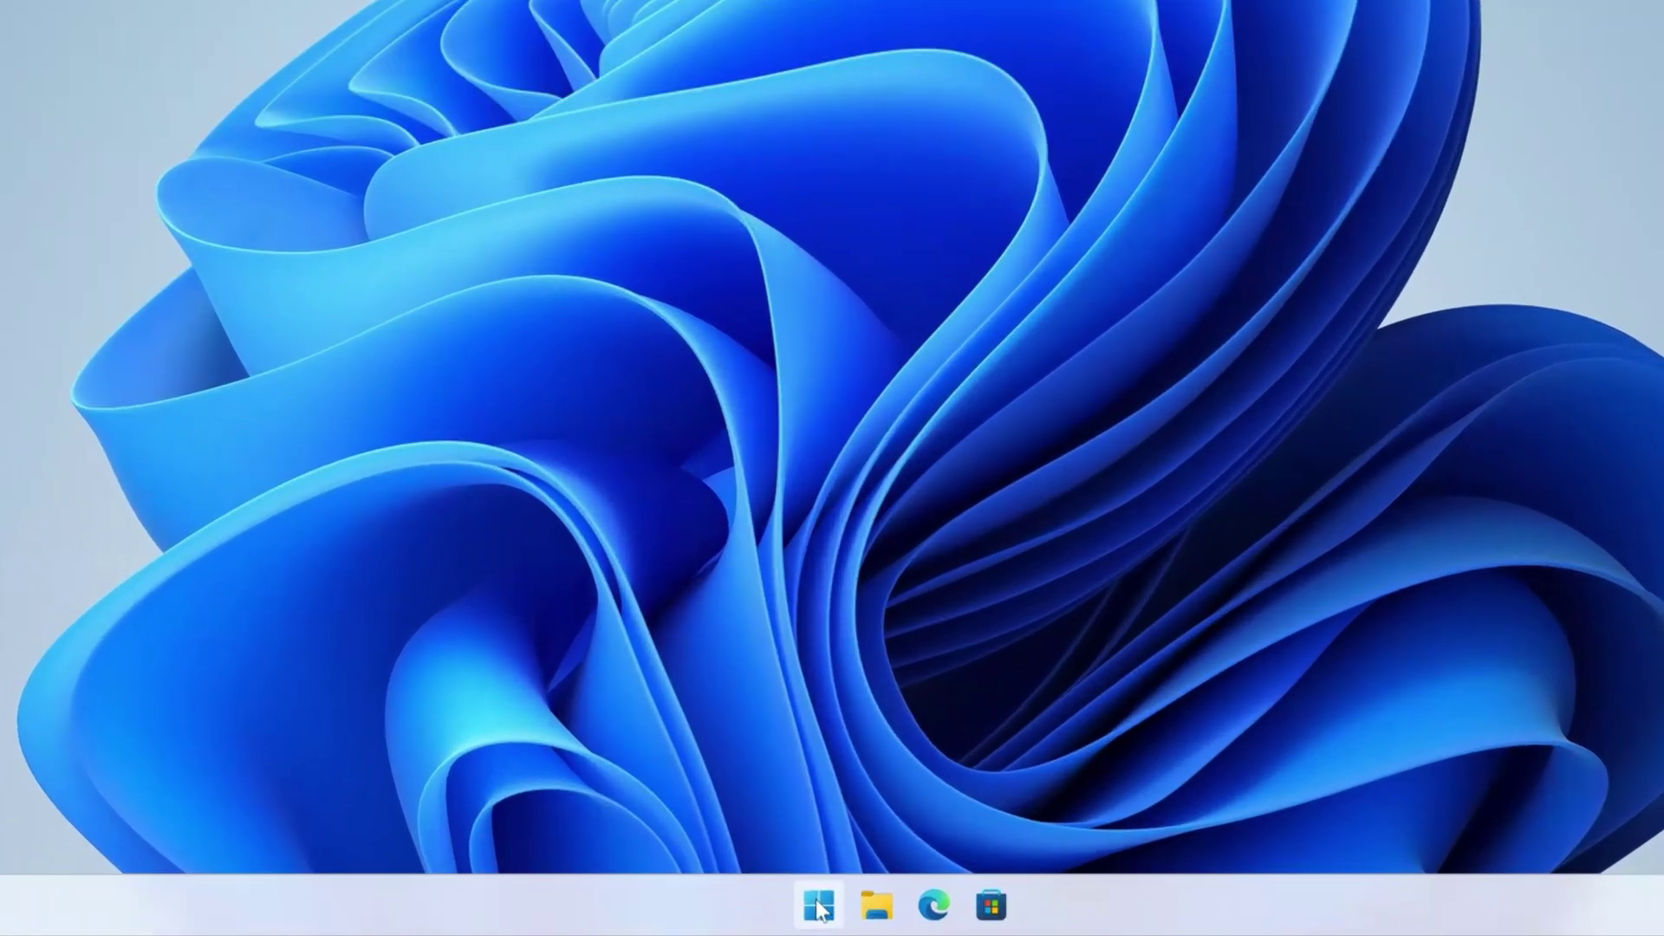
# - From the desktop, open the power options (电源选项), expand 屏幕和睡眠 and choose 从不 for both the screen-off and sleep timeouts
pyautogui.rightClick(774, 915)
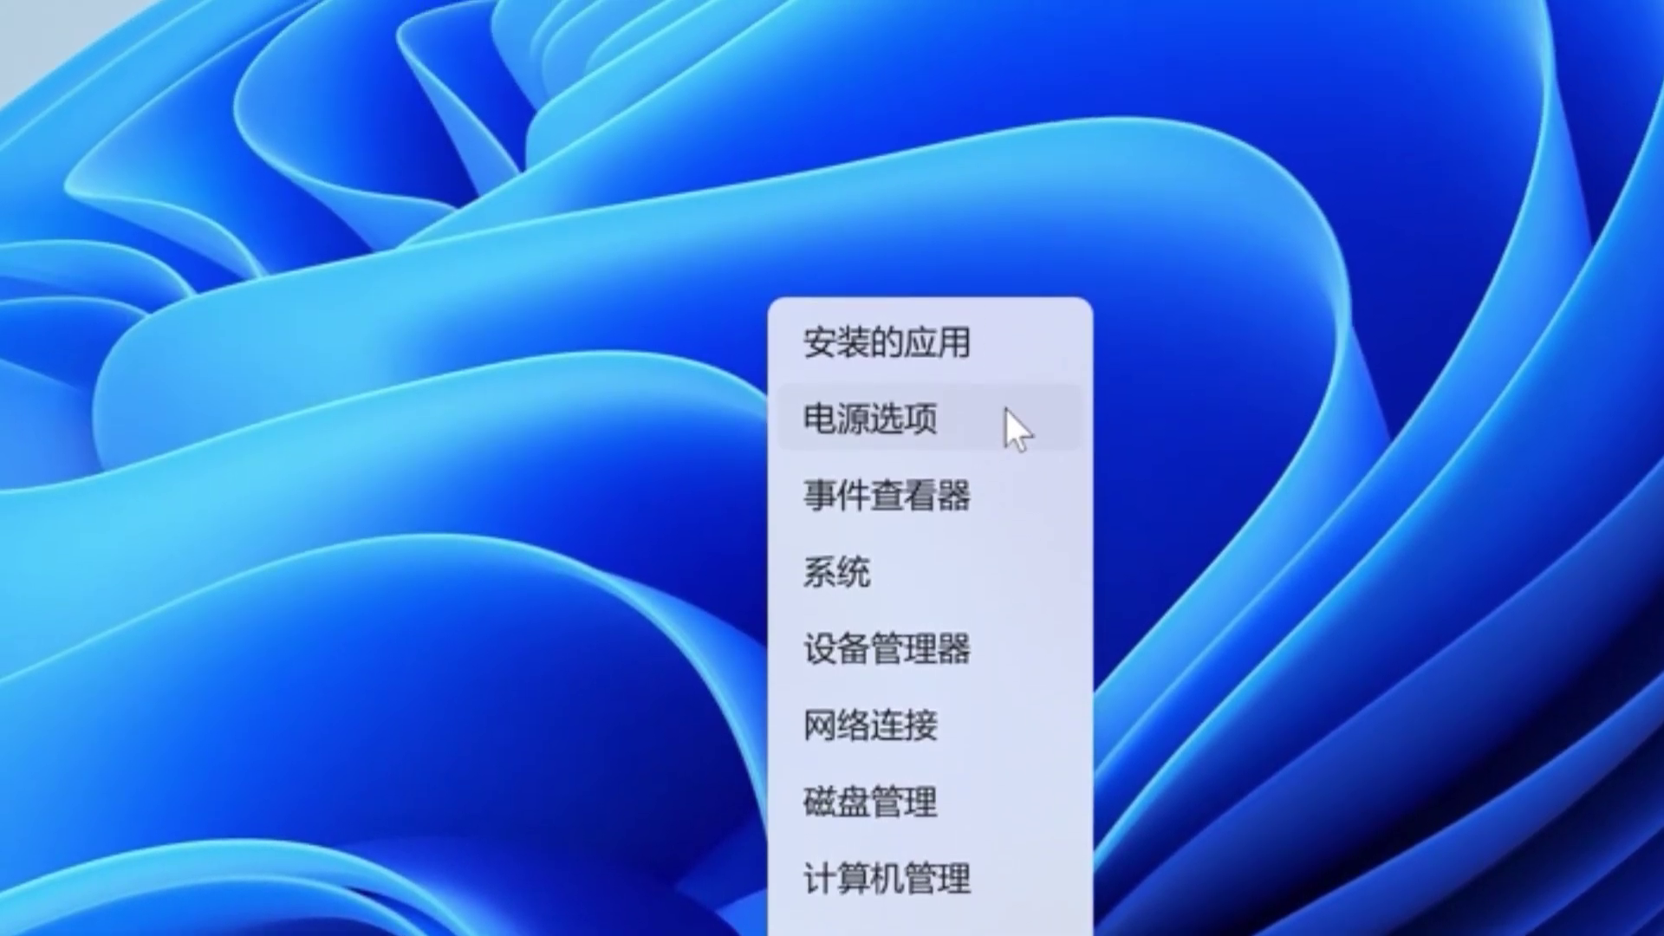
pyautogui.click(1021, 413)
pyautogui.click(1371, 252)
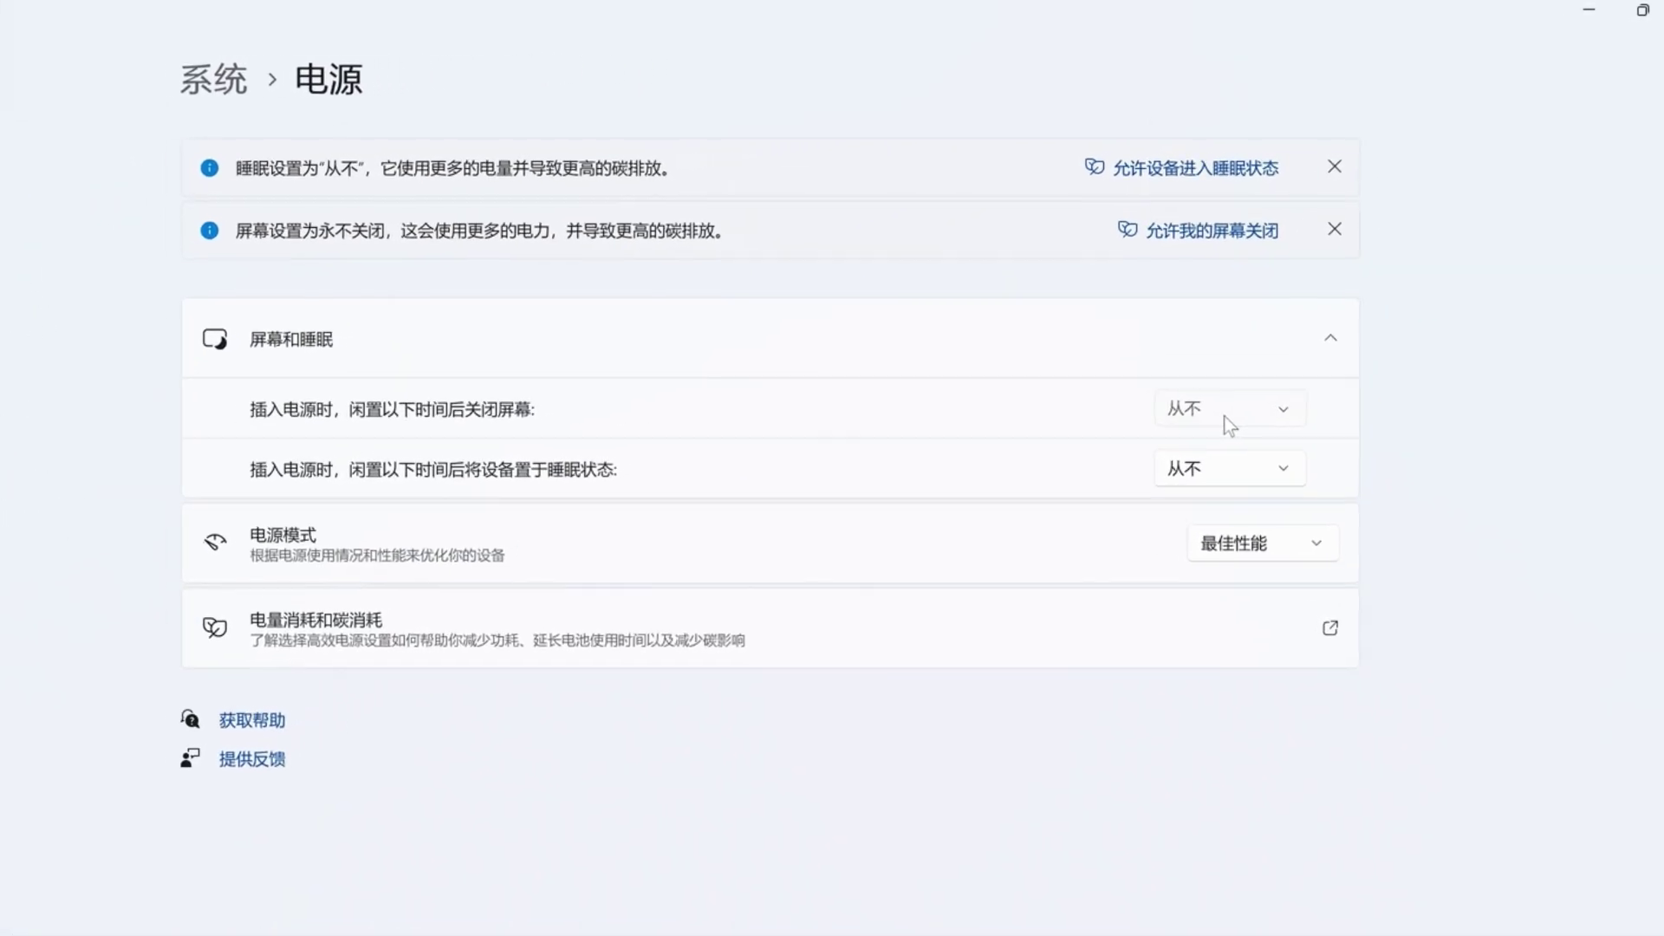
pyautogui.click(1224, 416)
pyautogui.click(1170, 607)
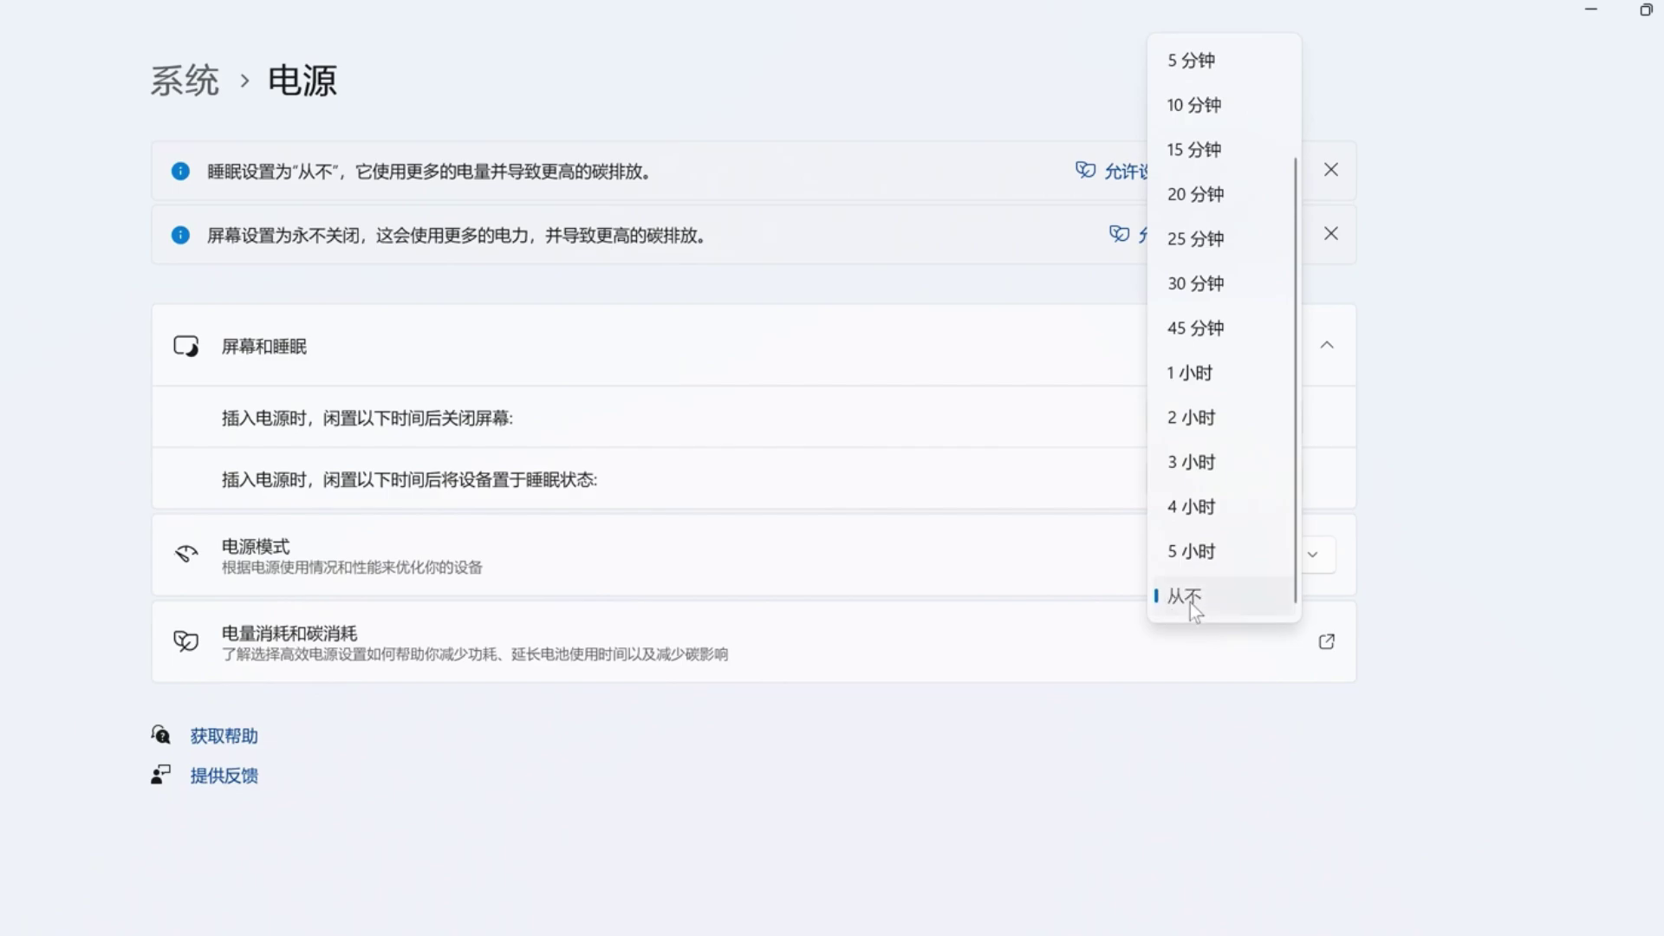
pyautogui.click(1212, 489)
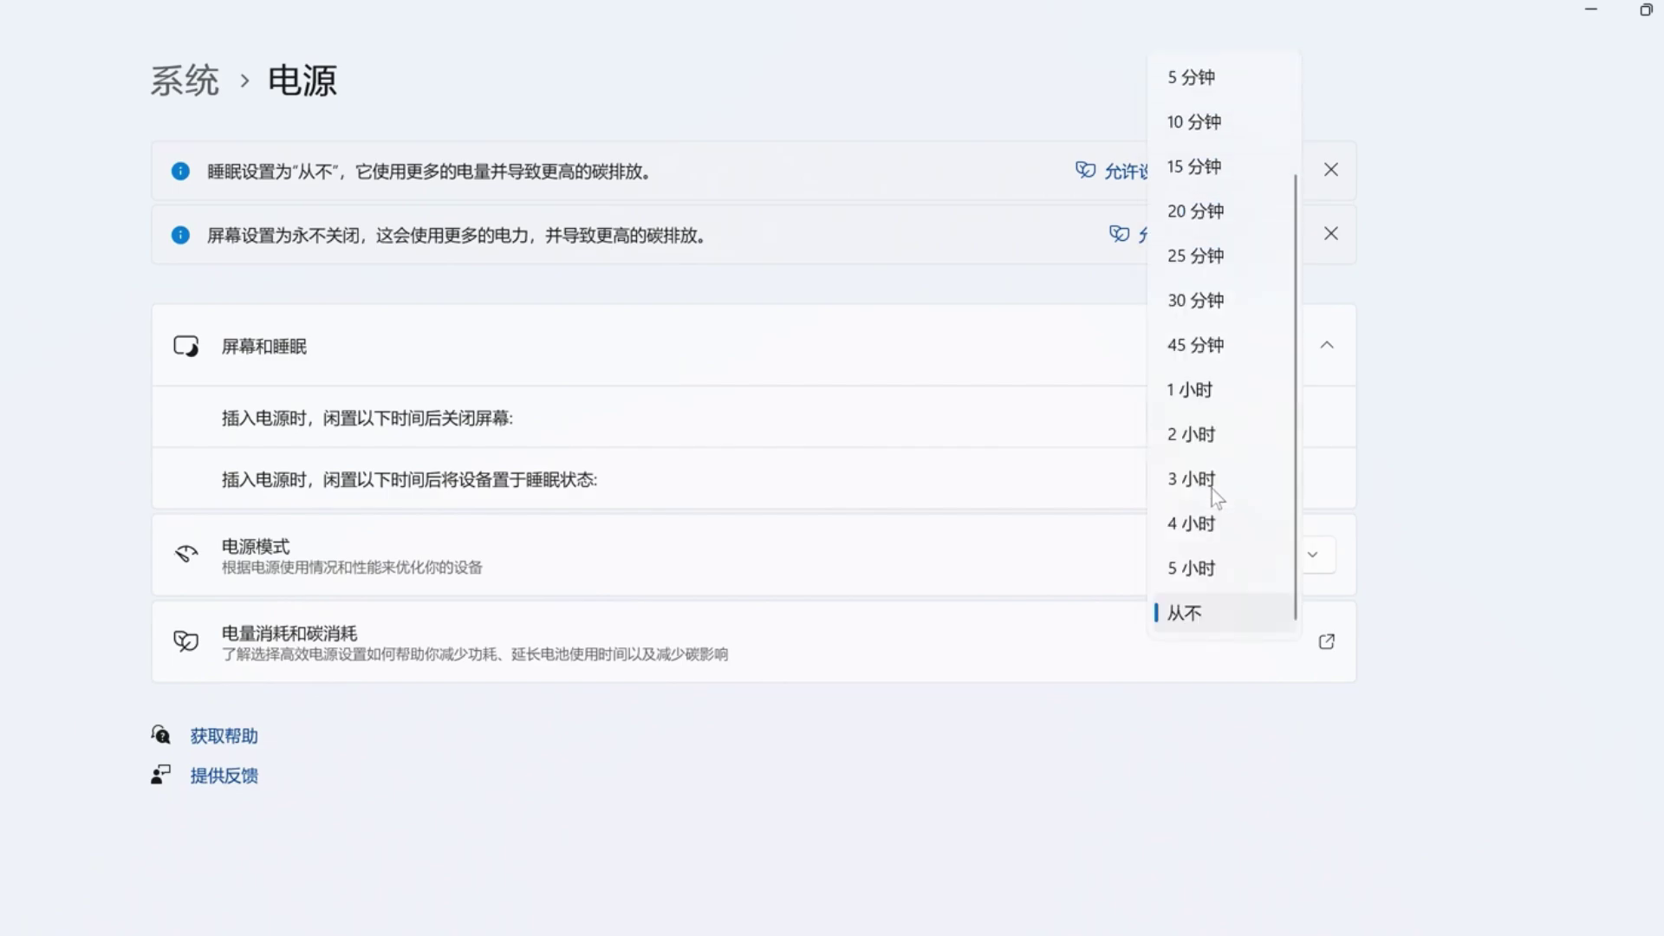
pyautogui.click(1189, 617)
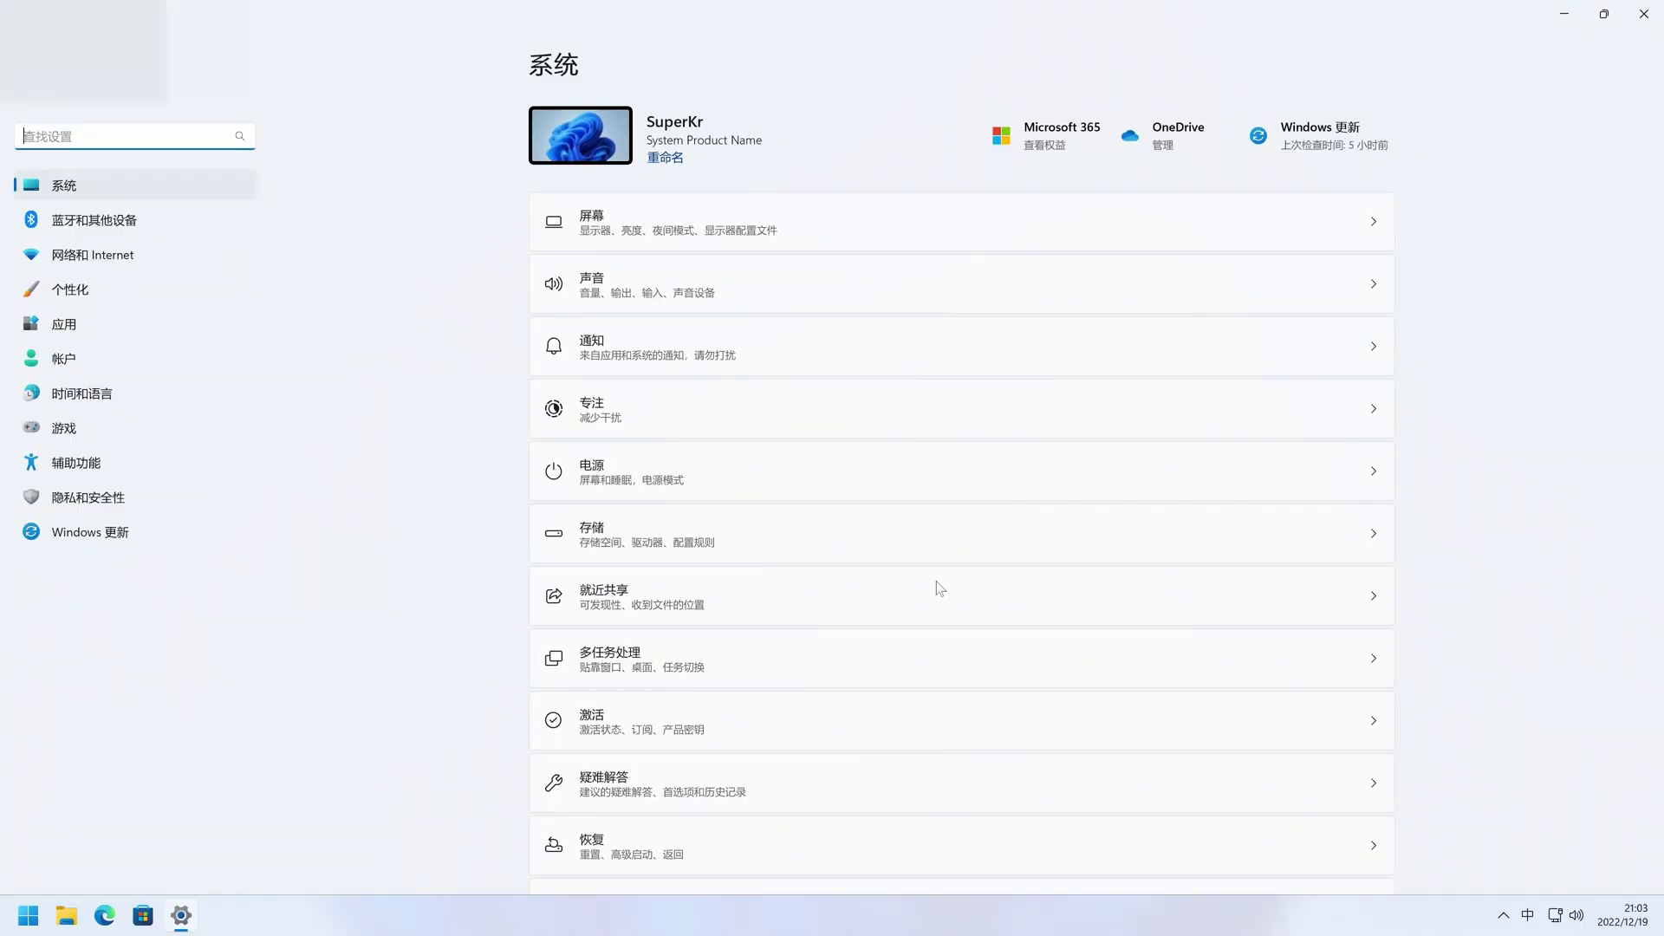
# - Open the page for where new content is saved (保存新内容的地方) under the advanced storage settings
pyautogui.scroll(-3, 938, 588)
pyautogui.click(675, 268)
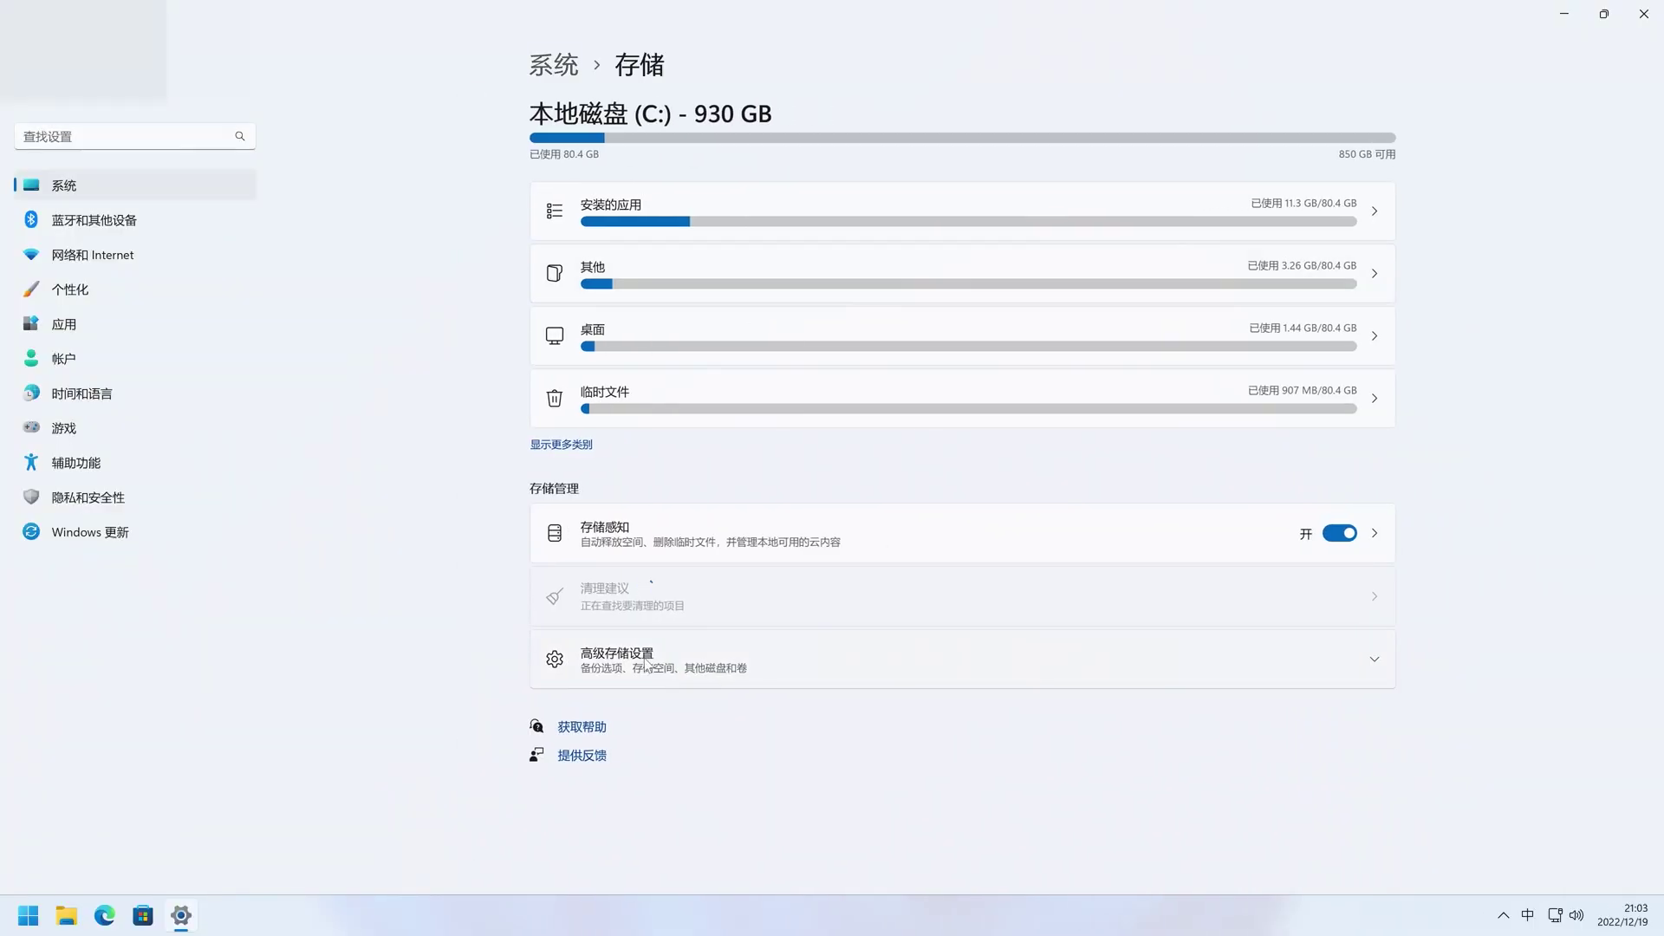
pyautogui.click(668, 672)
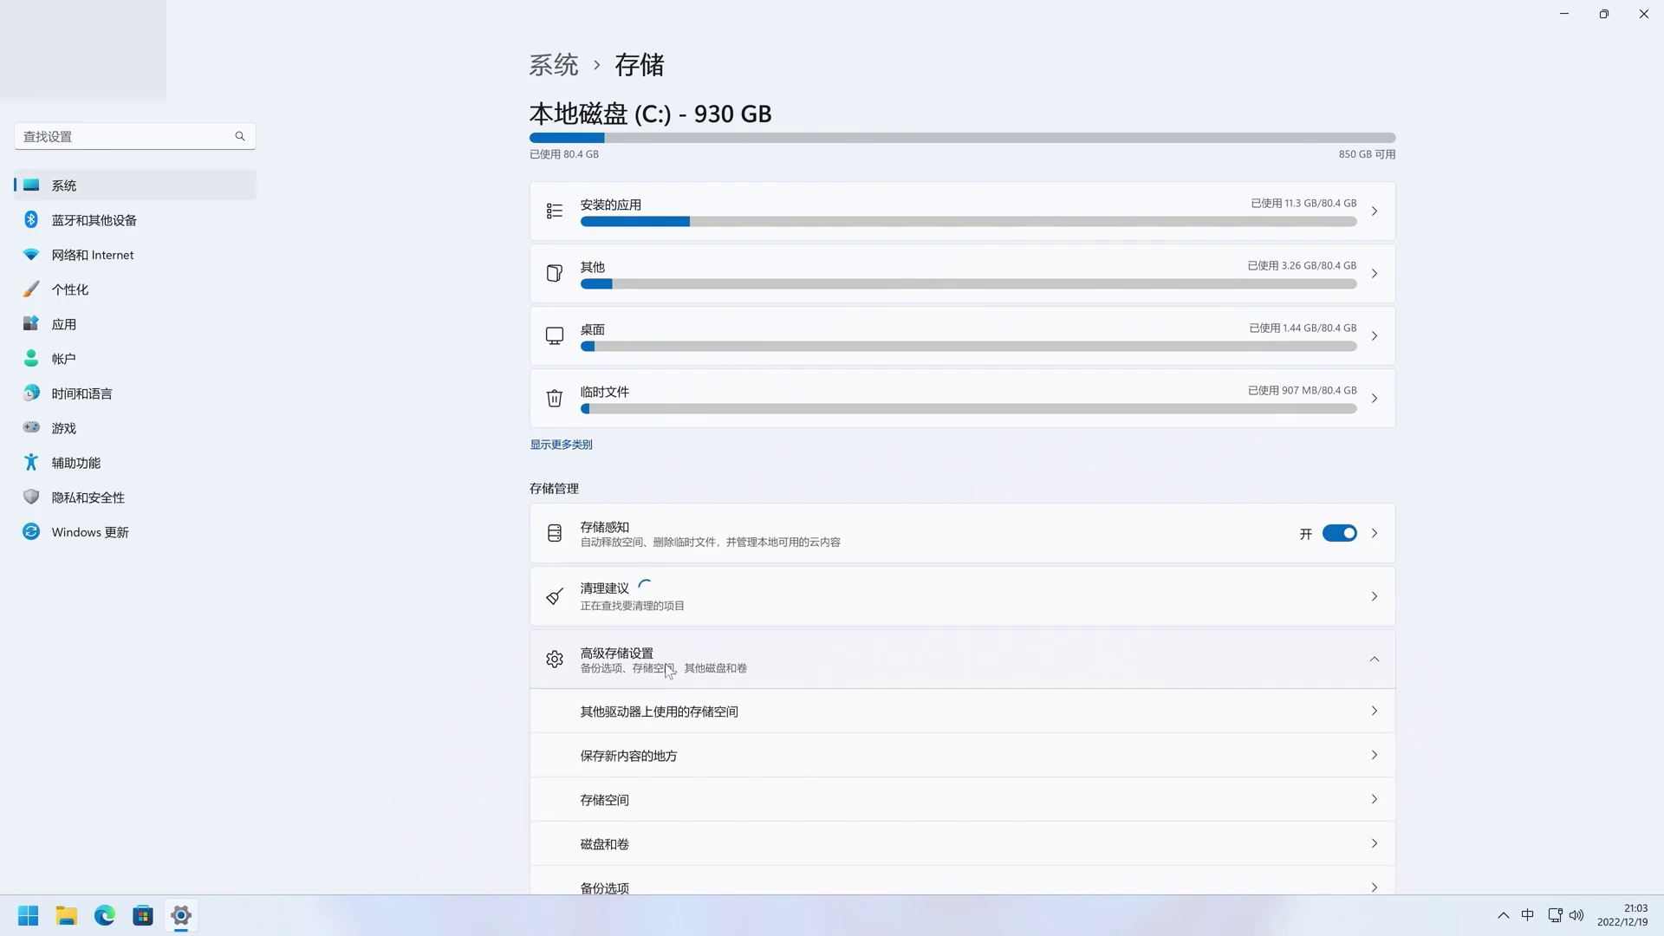
pyautogui.scroll(-2, 669, 672)
pyautogui.click(655, 600)
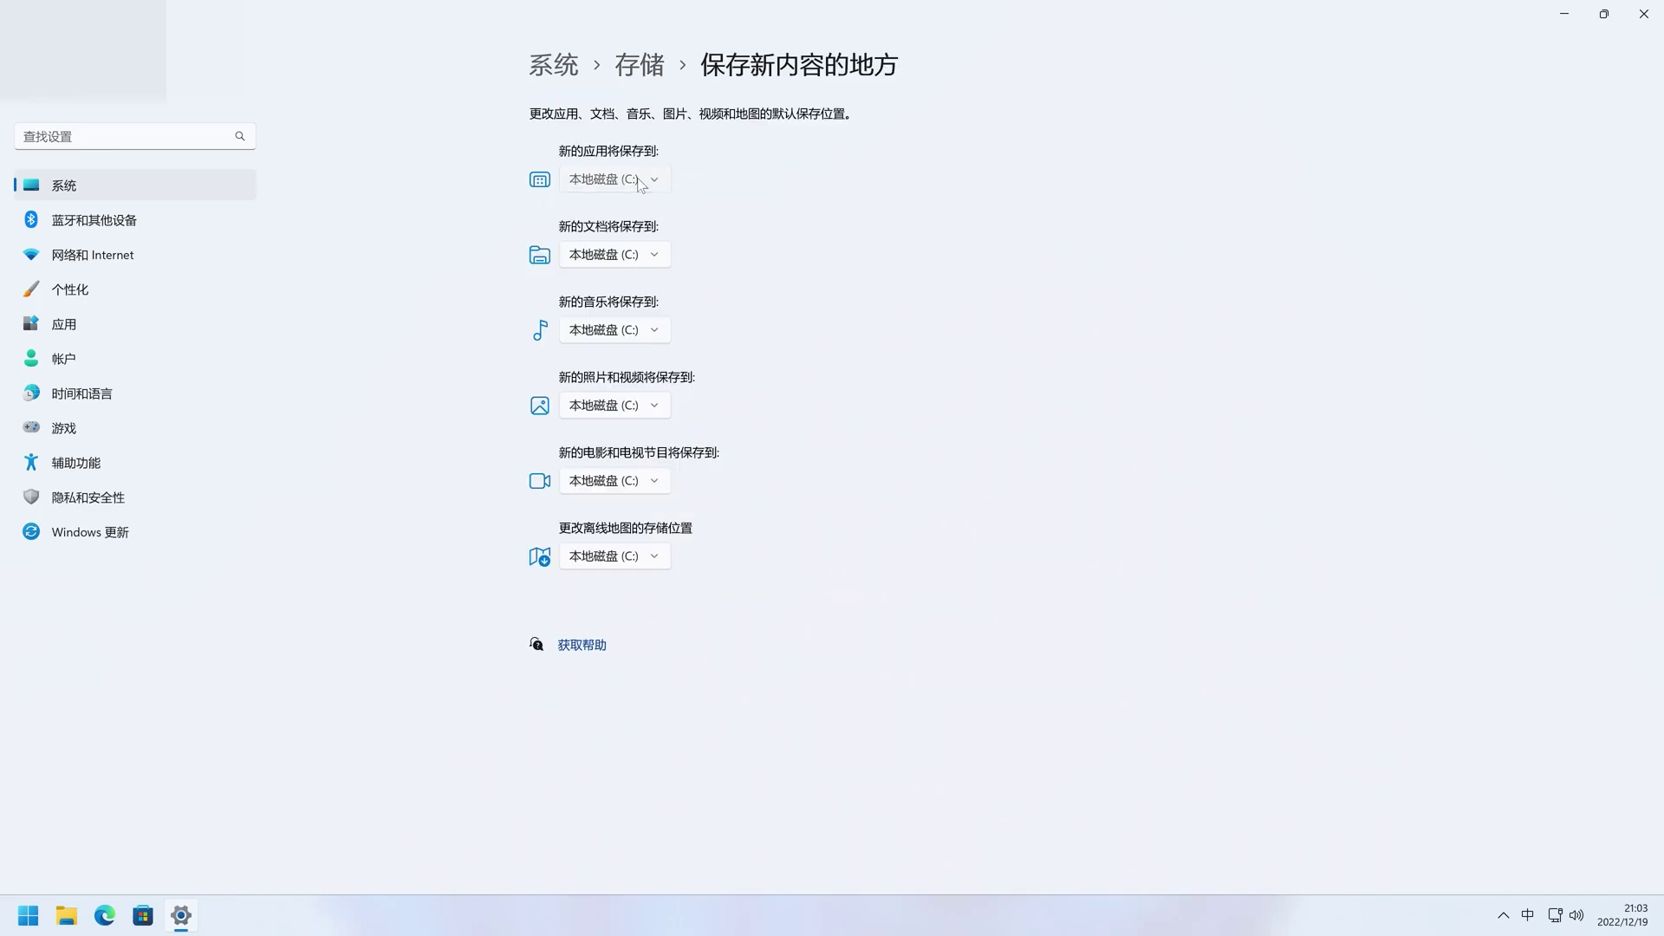
# - Set the save location of new apps, documents, music, photos and videos, and movies and TV shows to 新加卷 (E:), and apply the change
pyautogui.moveTo(639, 179); pyautogui.dragTo(611, 318)
pyautogui.click(607, 329)
pyautogui.click(631, 394)
pyautogui.moveTo(607, 405); pyautogui.dragTo(611, 469)
pyautogui.click(607, 481)
pyautogui.click(628, 546)
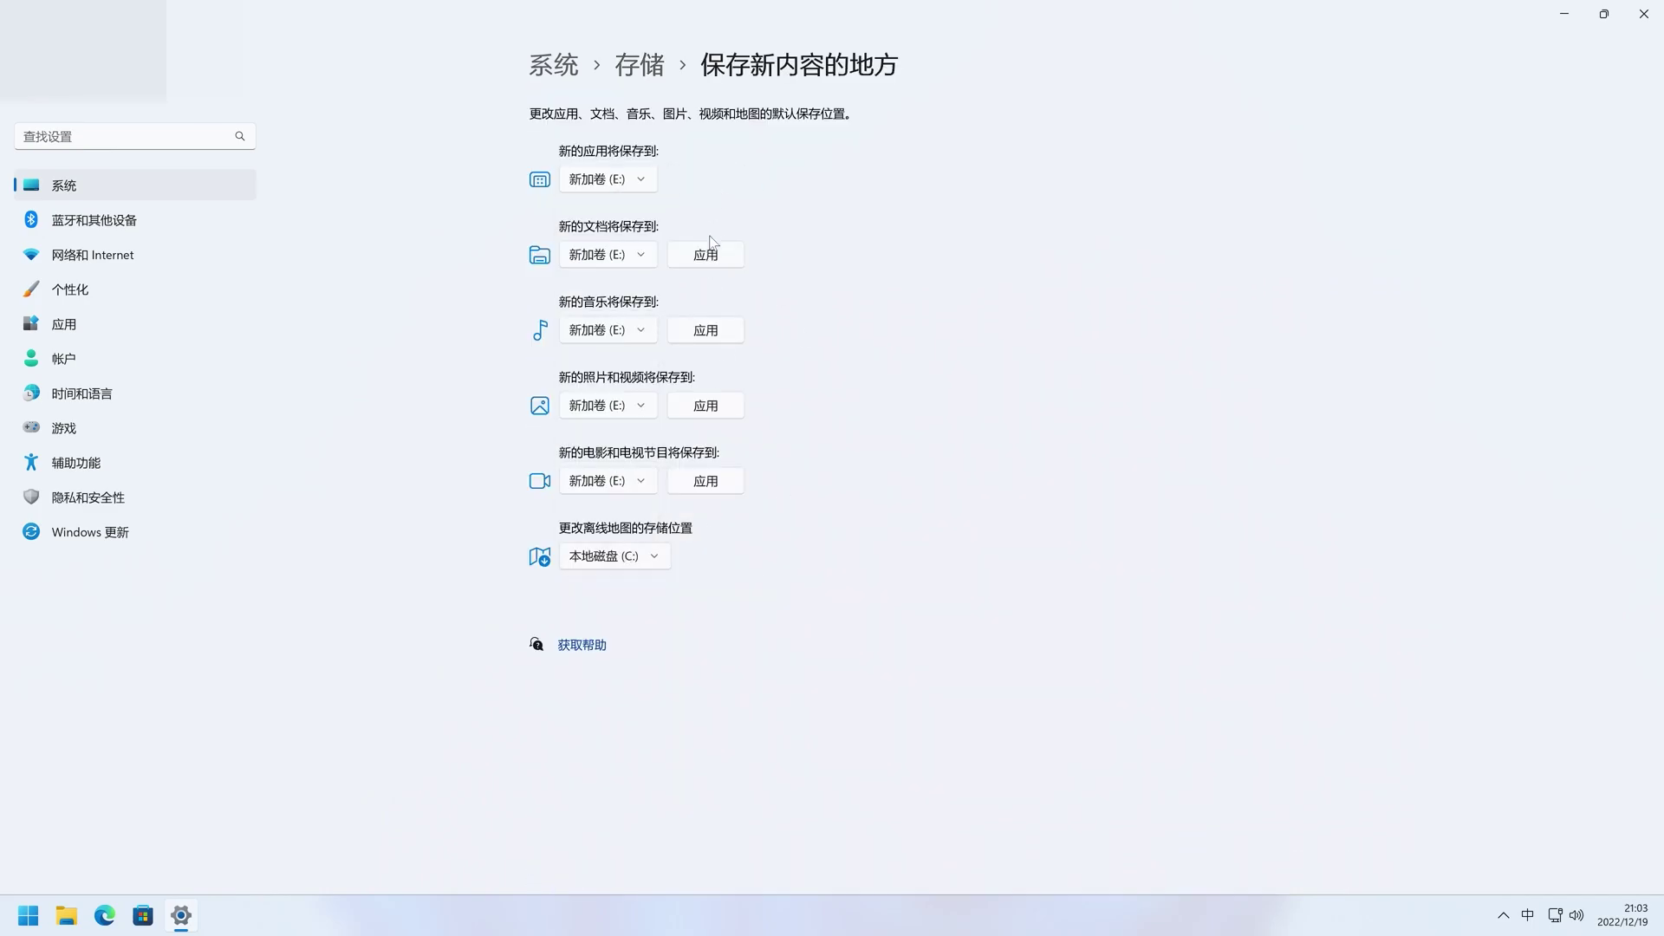
pyautogui.click(714, 482)
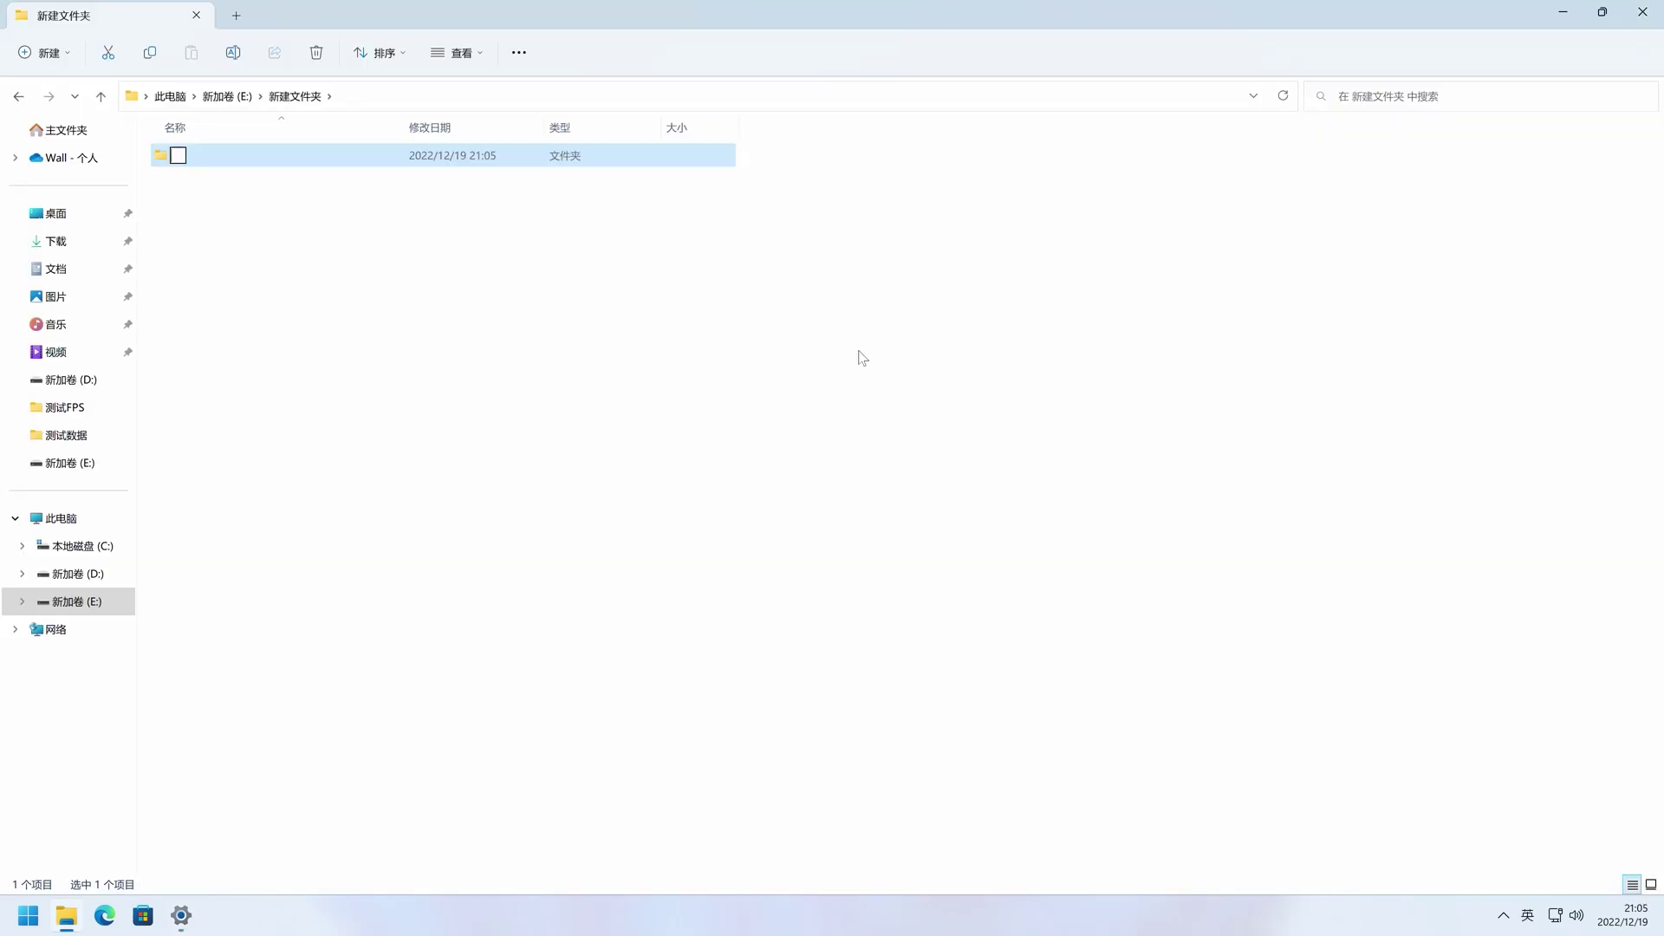
# - In File Explorer, finish naming the first new folder 视频 and create a second folder named 文档 inside 新建文件夹 on drive E:
pyautogui.press('Return')
pyautogui.hotkey('ctrl', 'shift', 'n')
pyautogui.write('wendan')
pyautogui.press('space')
pyautogui.press('Return')
# - Create two more folders named 音乐 and 图片 inside 新建文件夹 on drive E:
pyautogui.rightClick(1153, 480)
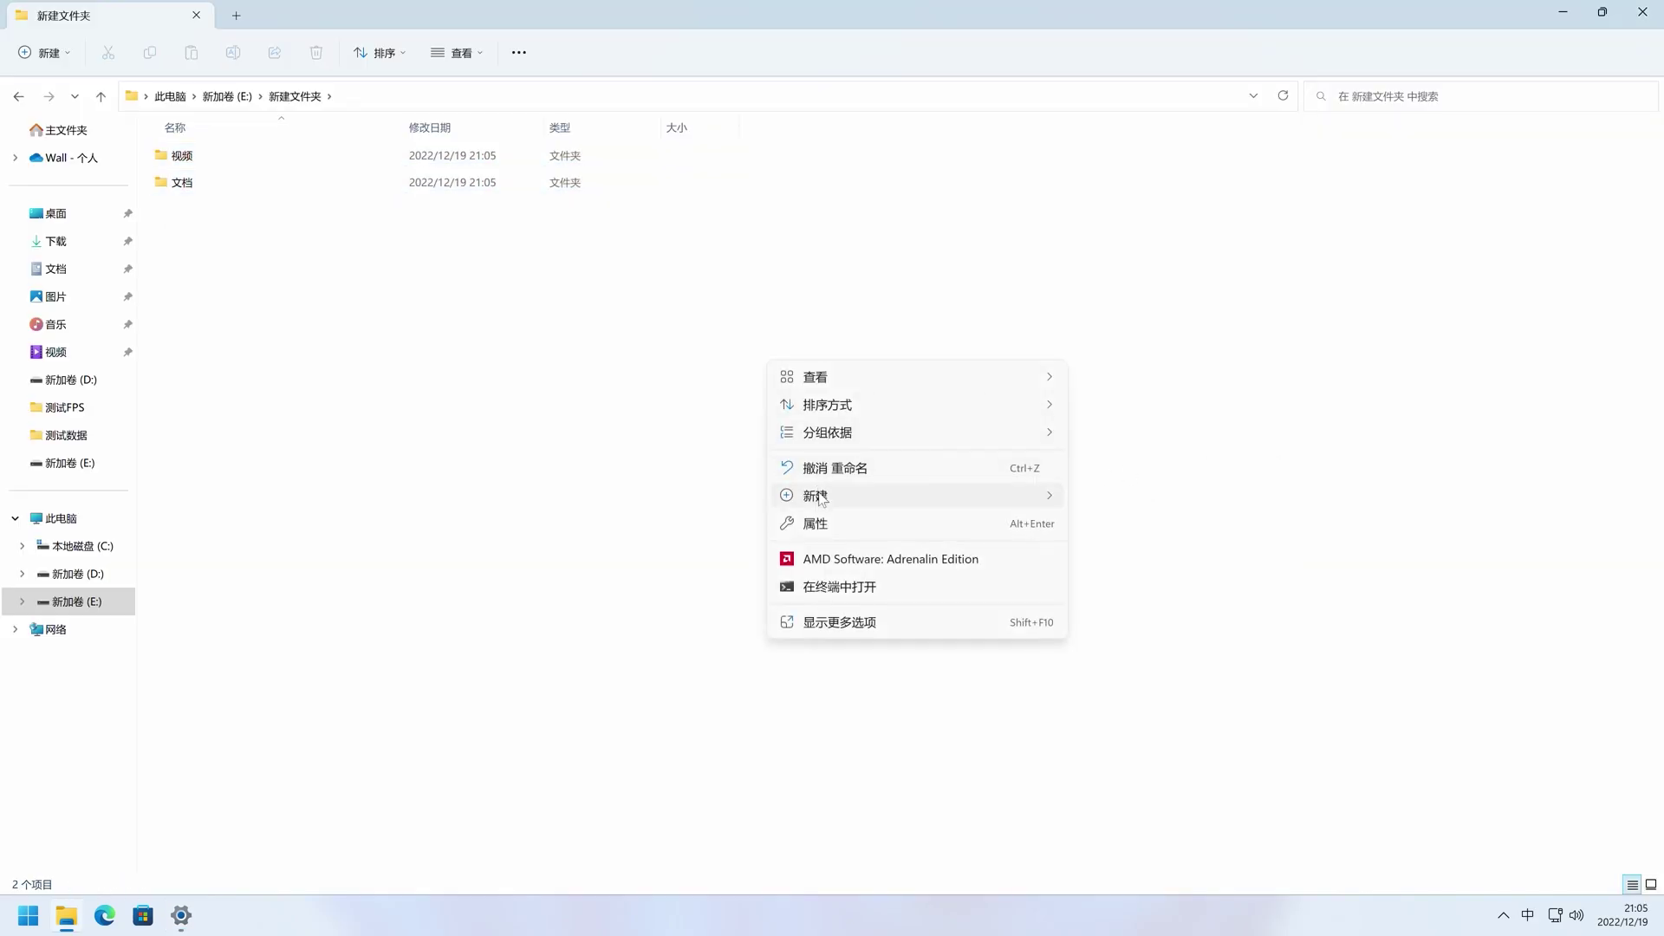
pyautogui.press('w')
pyautogui.press('f')
pyautogui.press('Return')
pyautogui.rightClick(1103, 502)
pyautogui.write('wftp')
pyautogui.press('space')
pyautogui.press('Return')
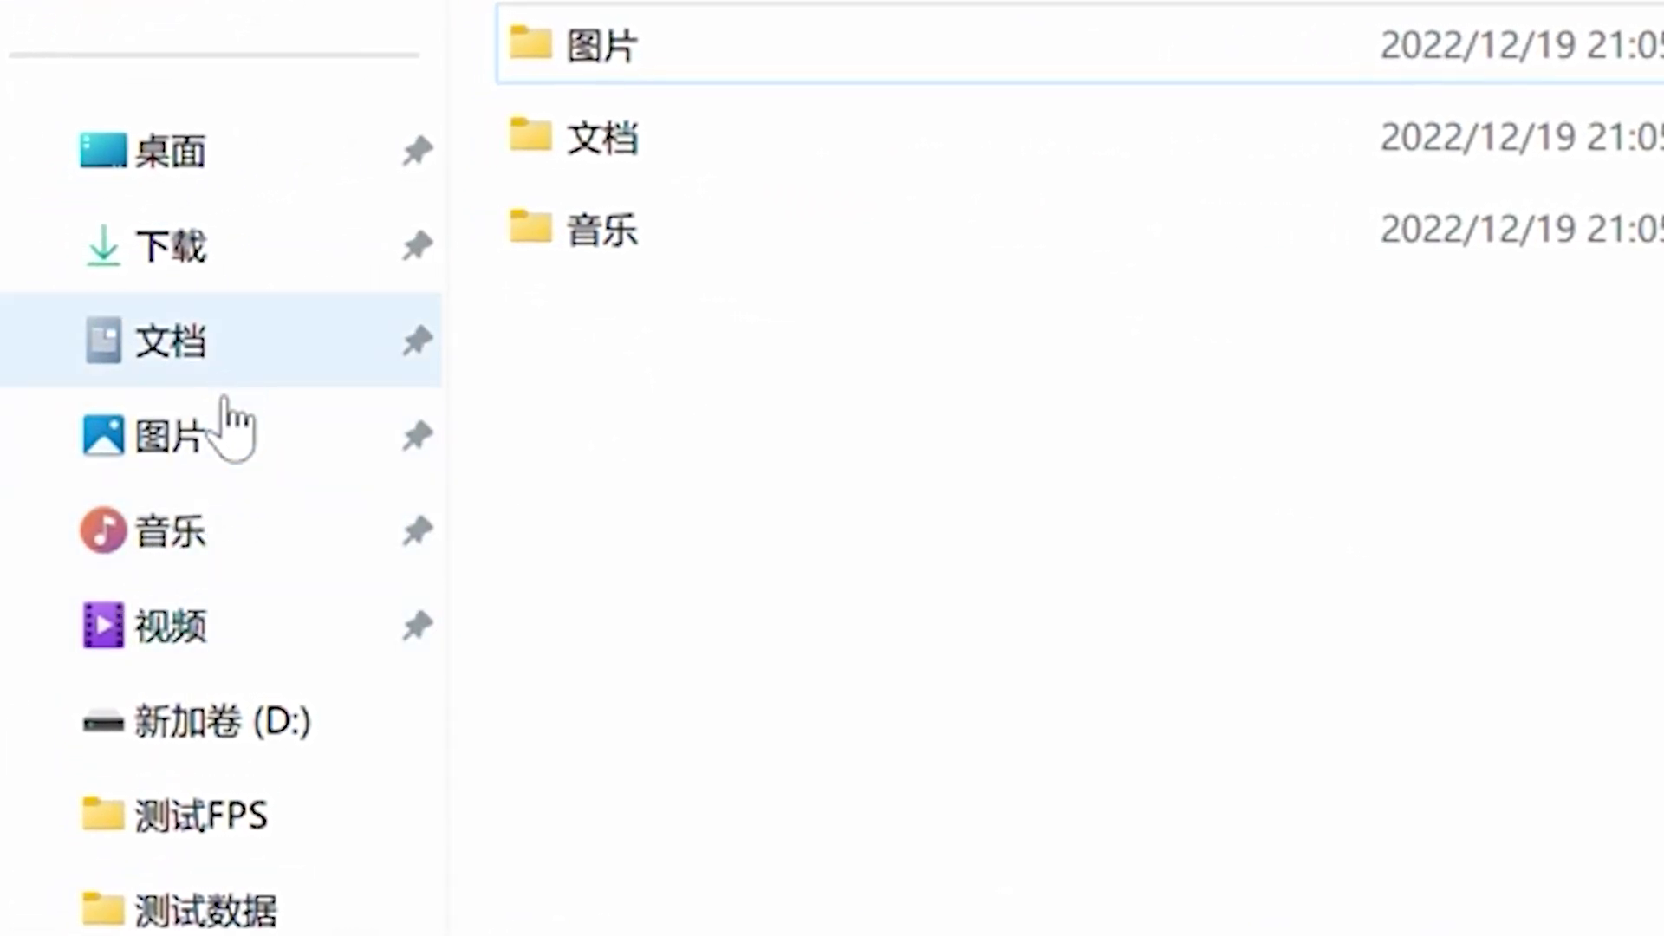
# - Move the system folder 图片 to E:\新建文件夹\图片 through its properties, and agree to move all existing files there
pyautogui.rightClick(177, 451)
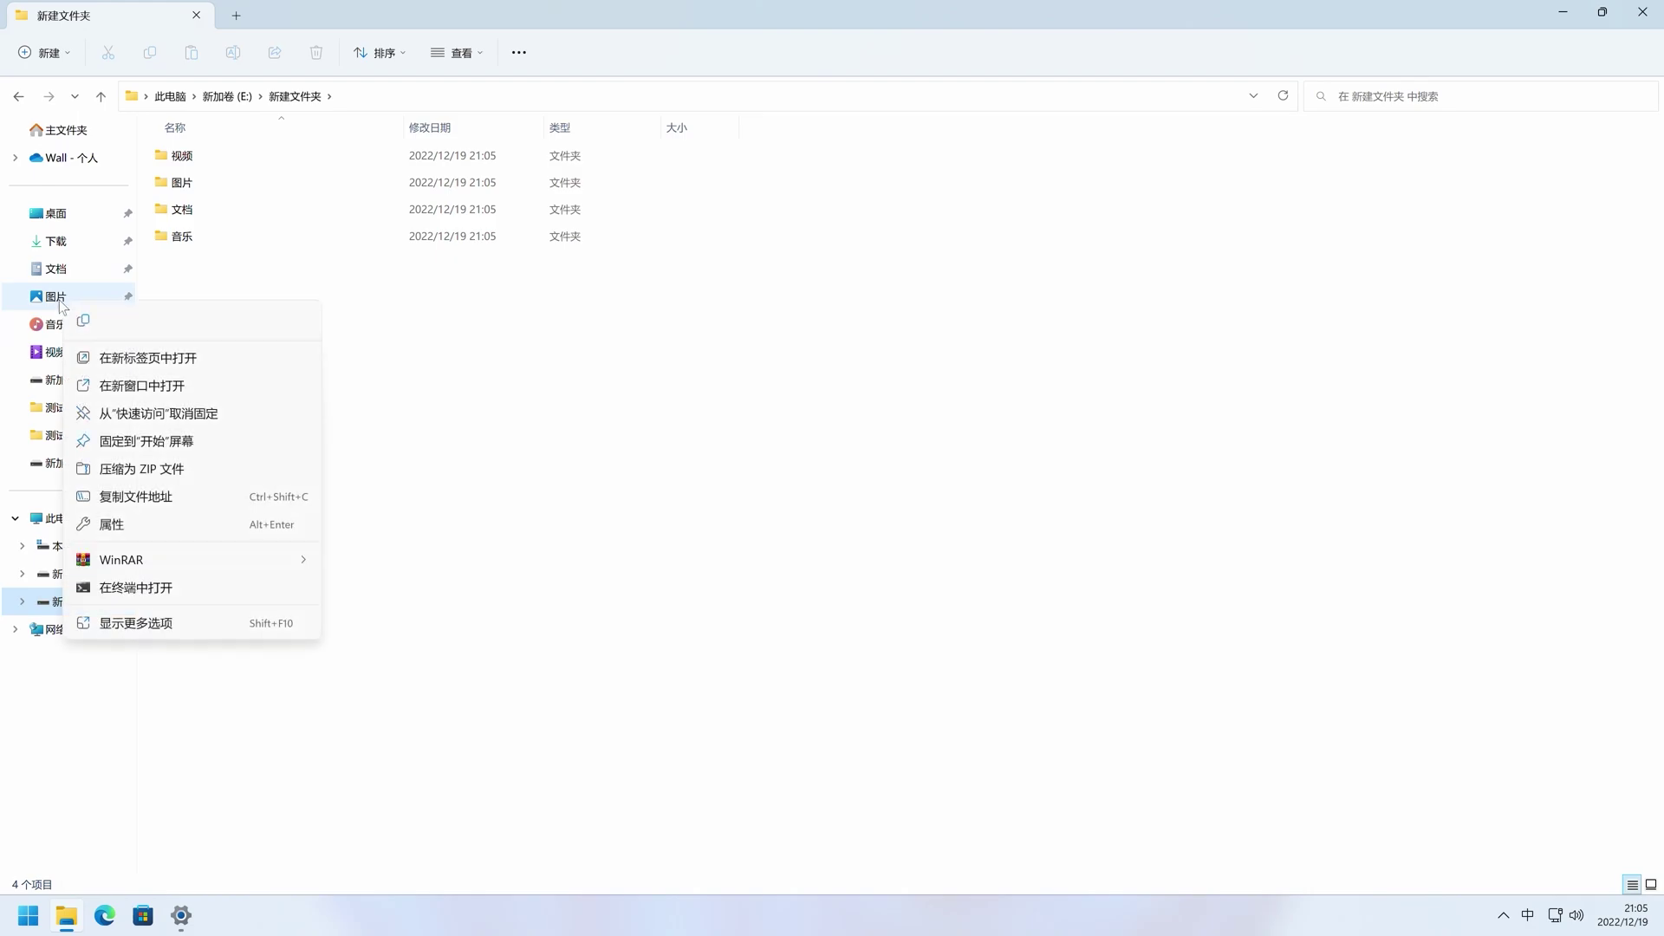
pyautogui.click(116, 527)
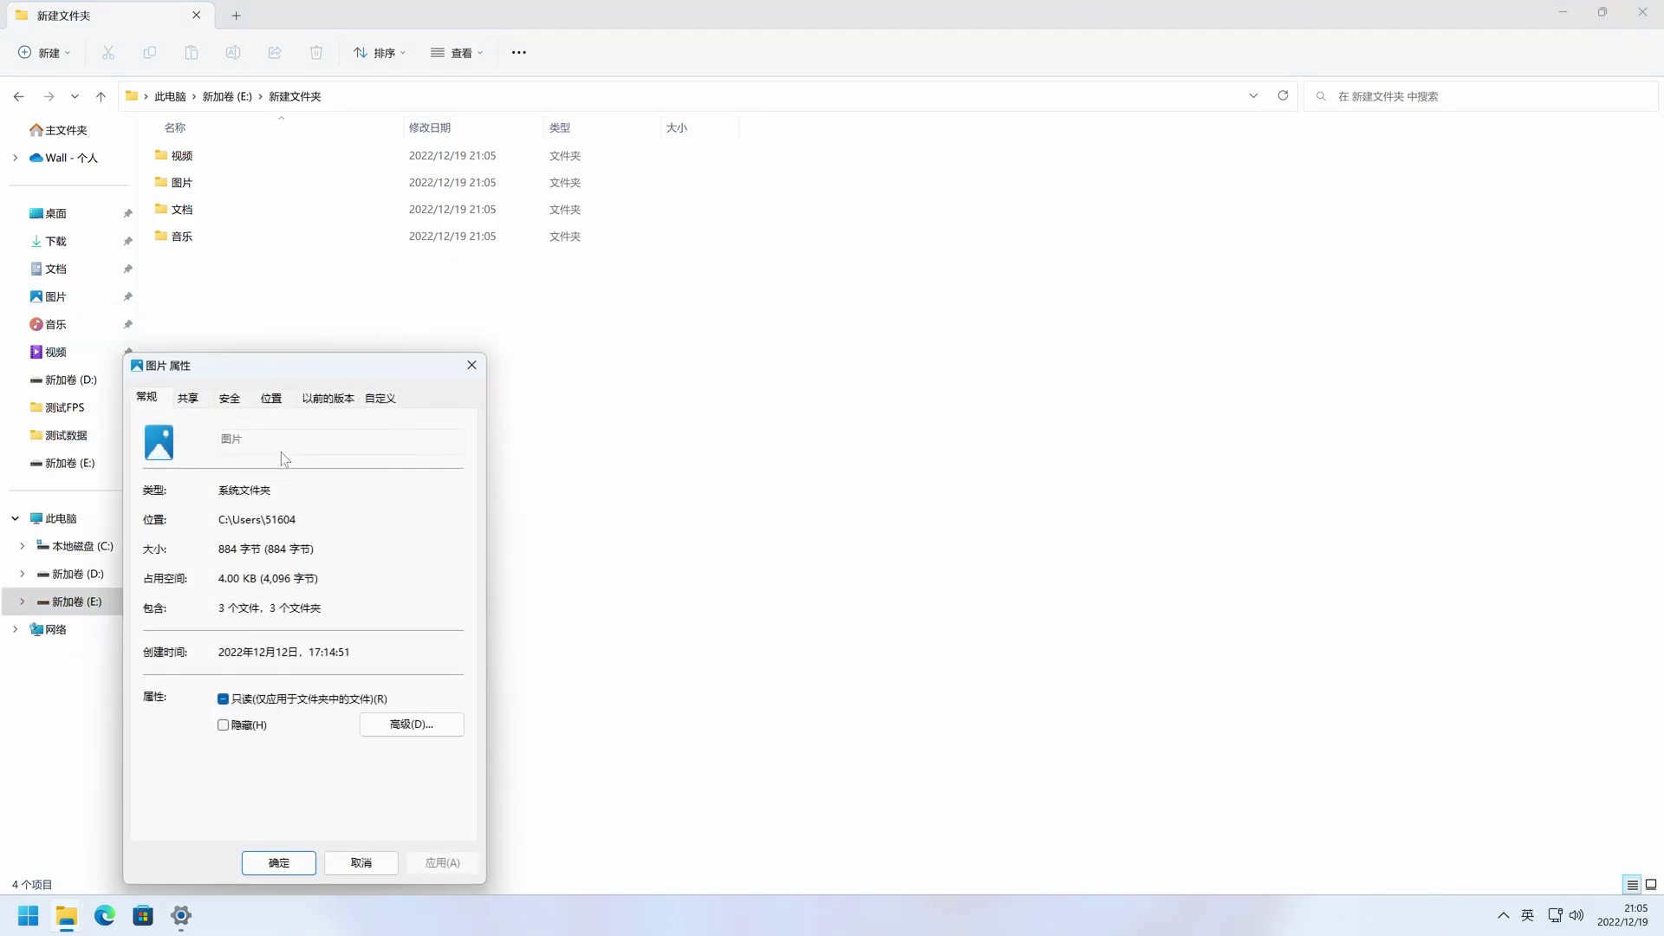
pyautogui.click(272, 397)
pyautogui.click(315, 603)
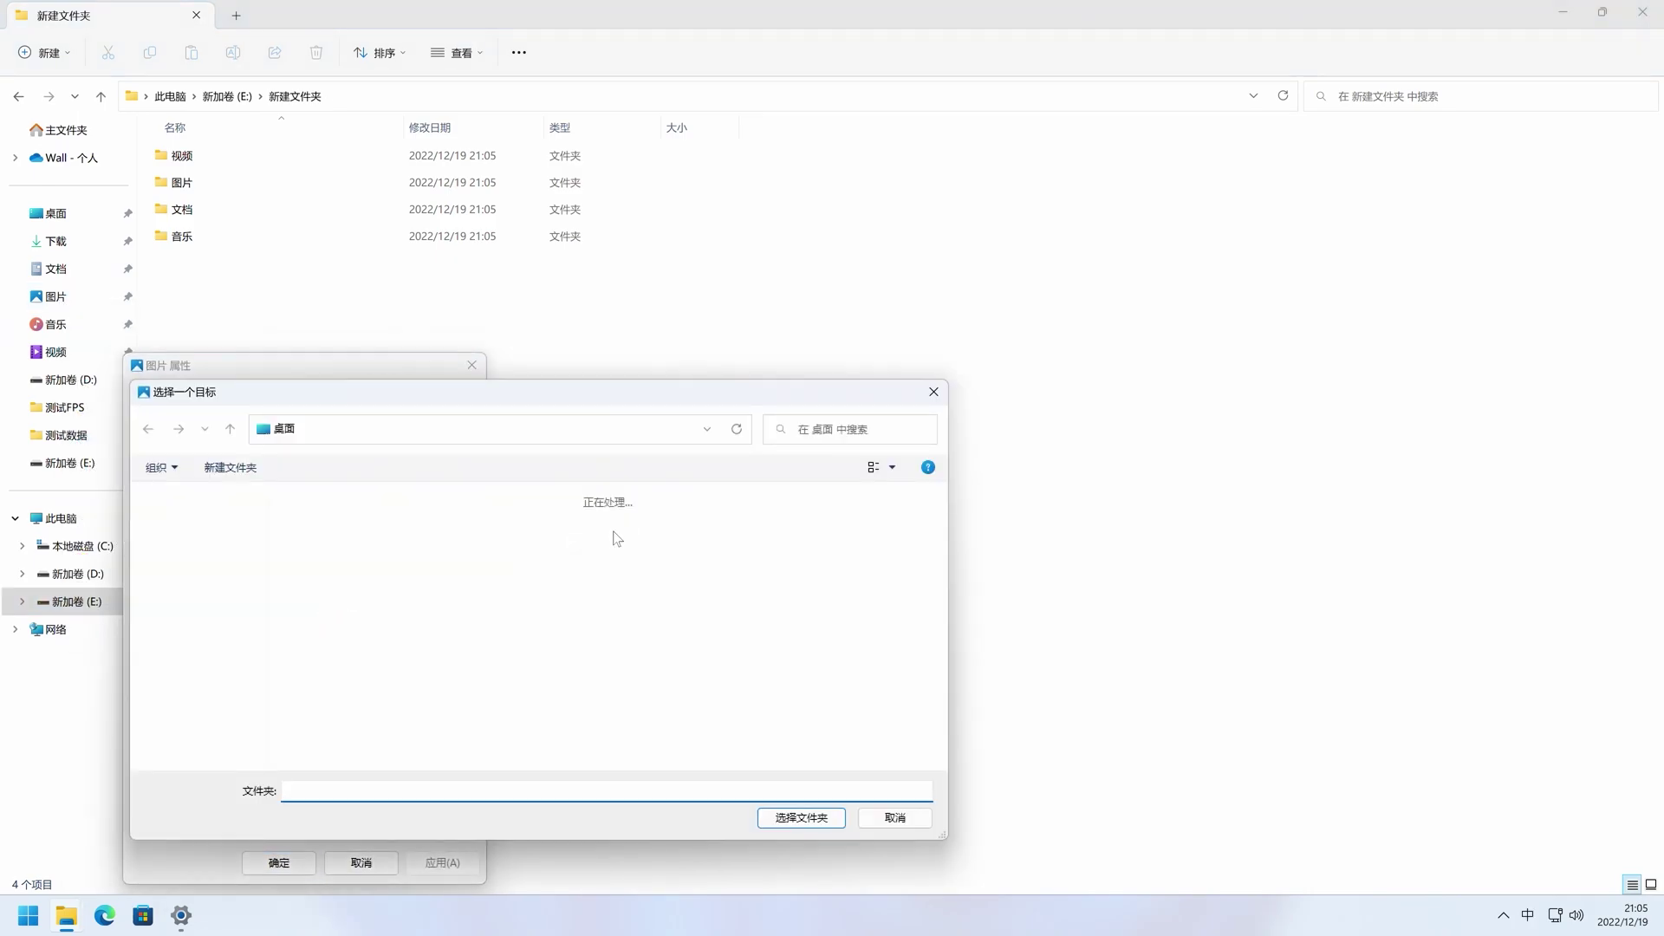
pyautogui.click(202, 606)
pyautogui.doubleClick(356, 684)
pyautogui.click(353, 550)
pyautogui.click(802, 818)
pyautogui.click(279, 862)
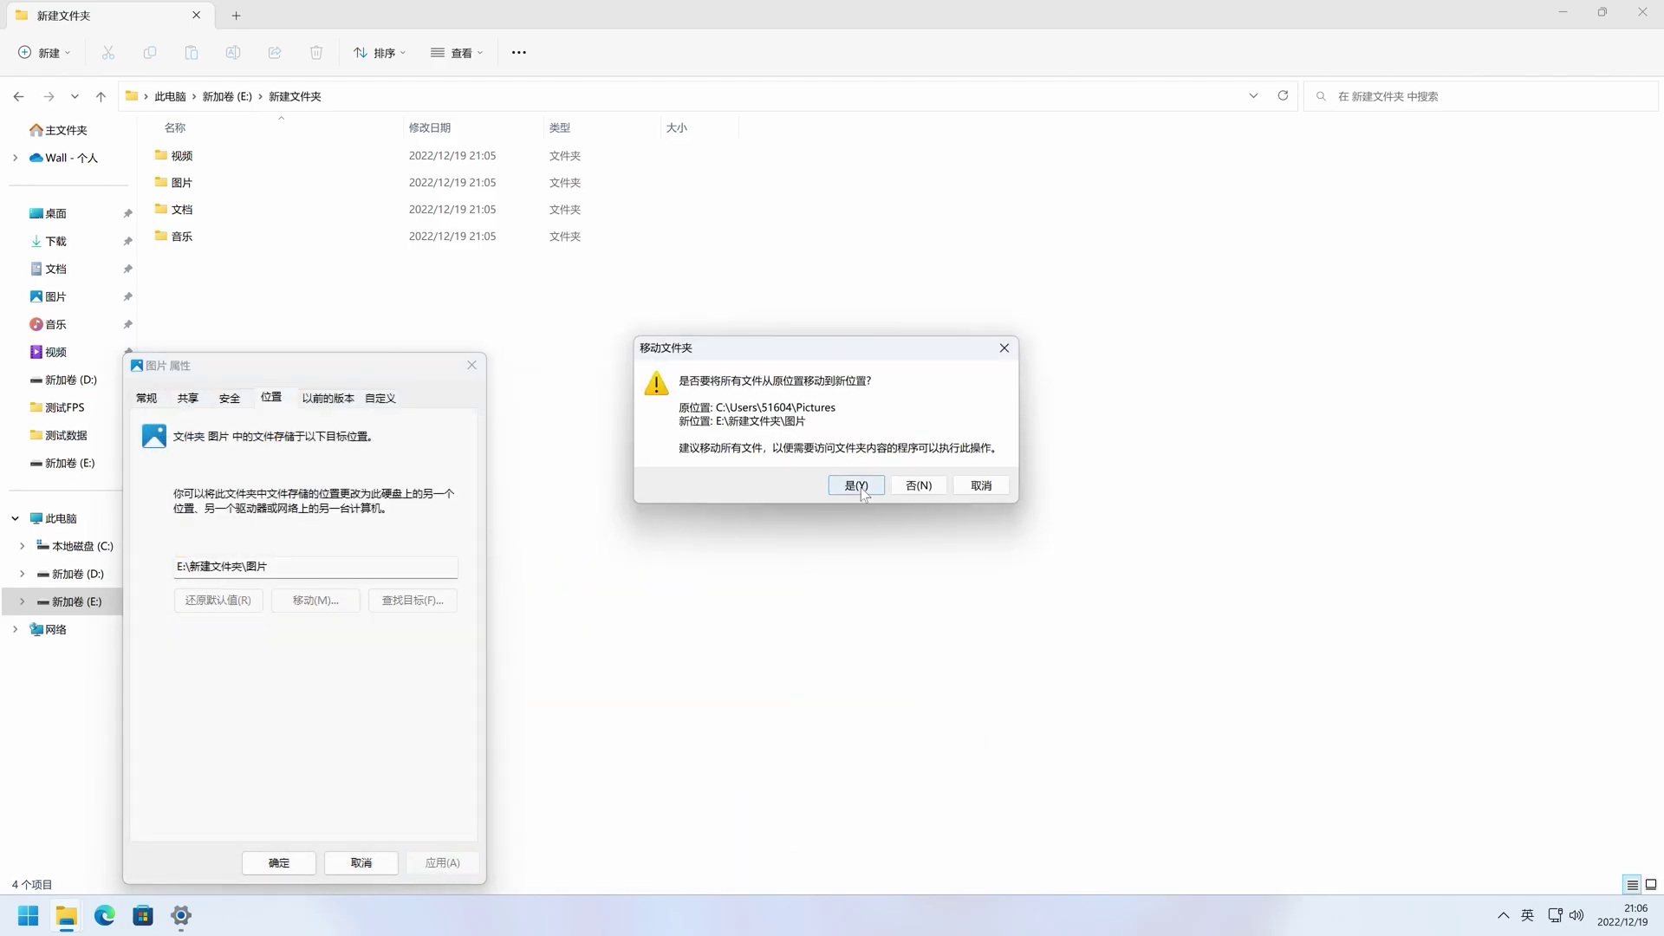
pyautogui.click(855, 483)
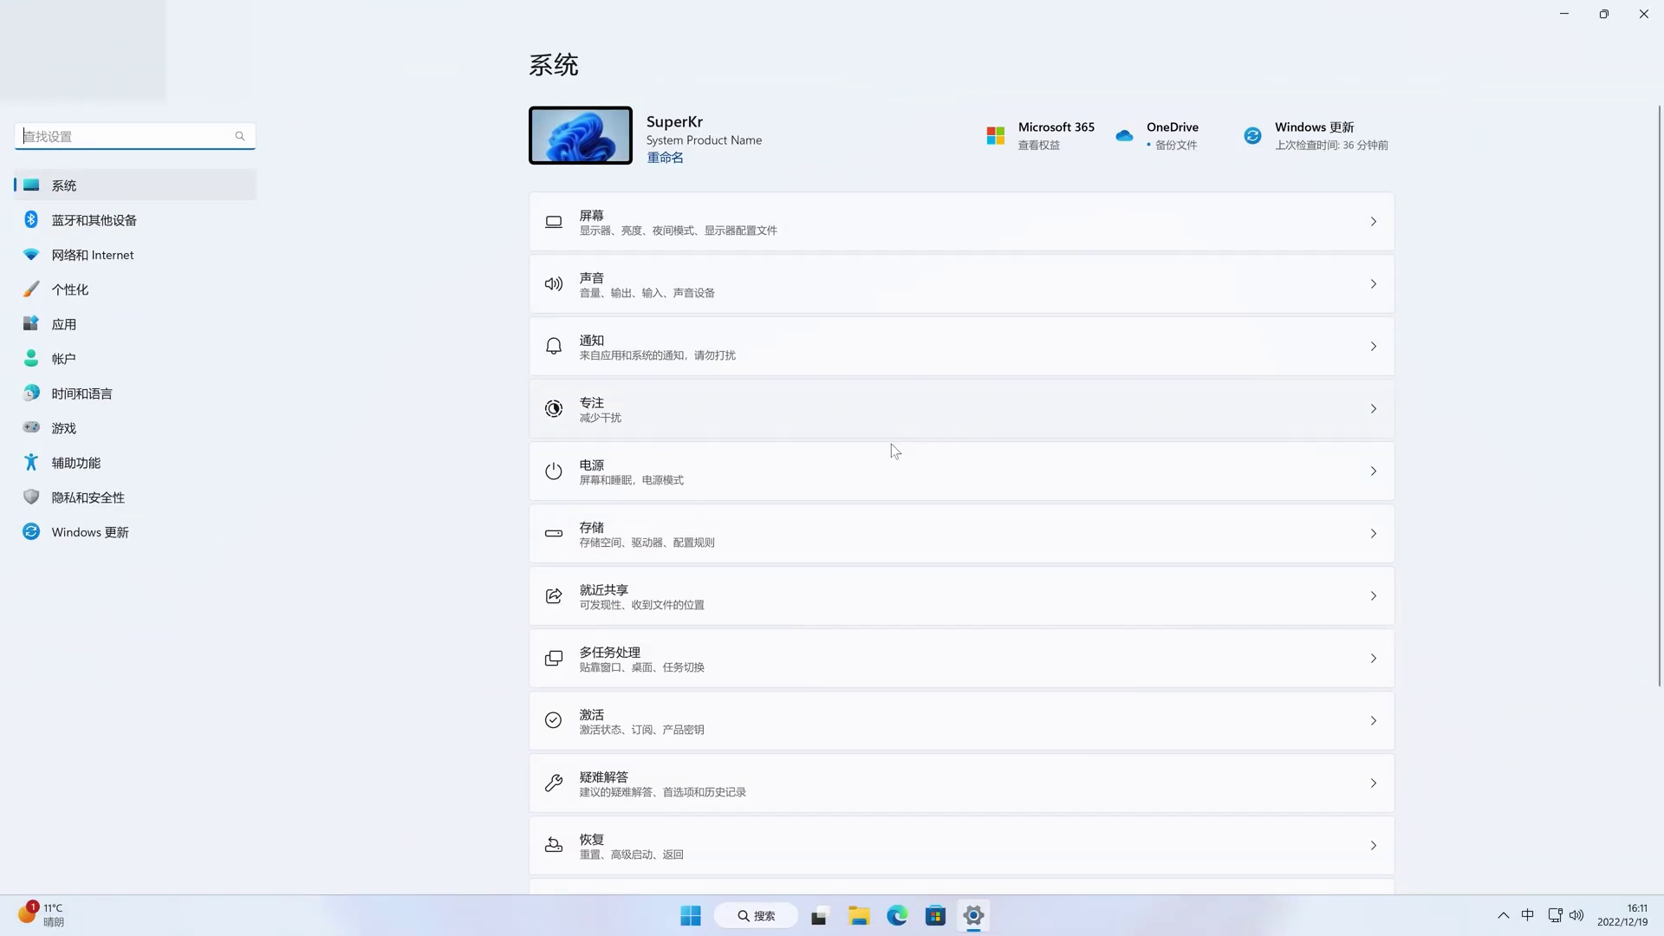
# - In the storage settings, turn on 存储感知 and go through its cleanup options for run schedule, recycle bin and downloads
pyautogui.click(616, 531)
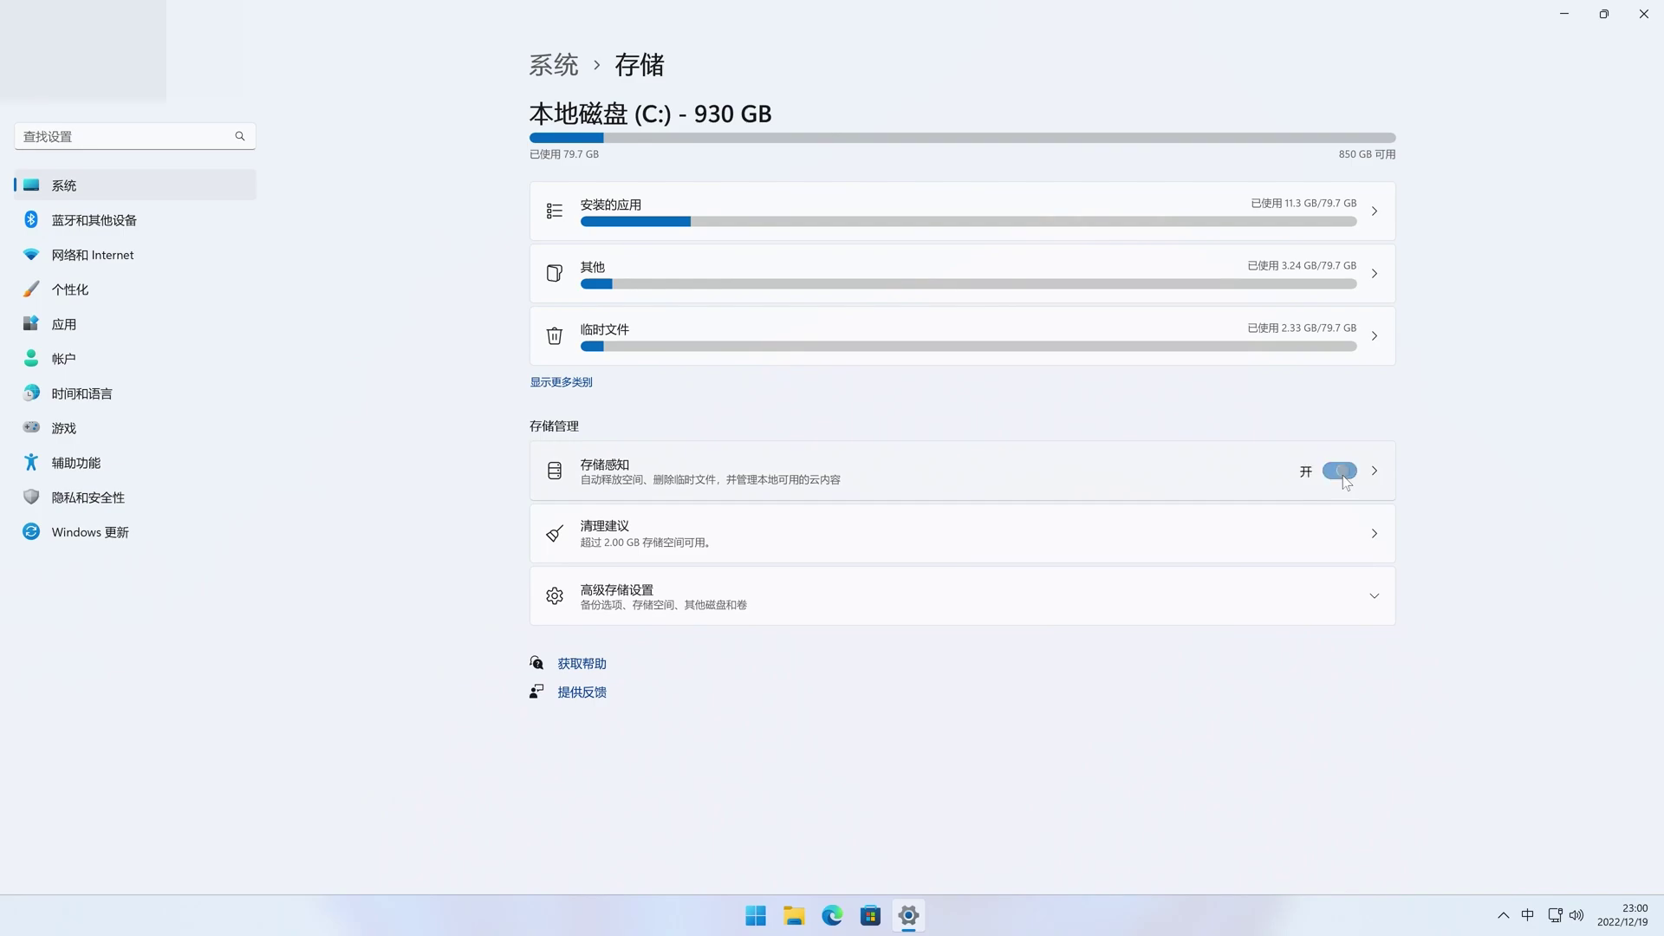
pyautogui.click(1057, 466)
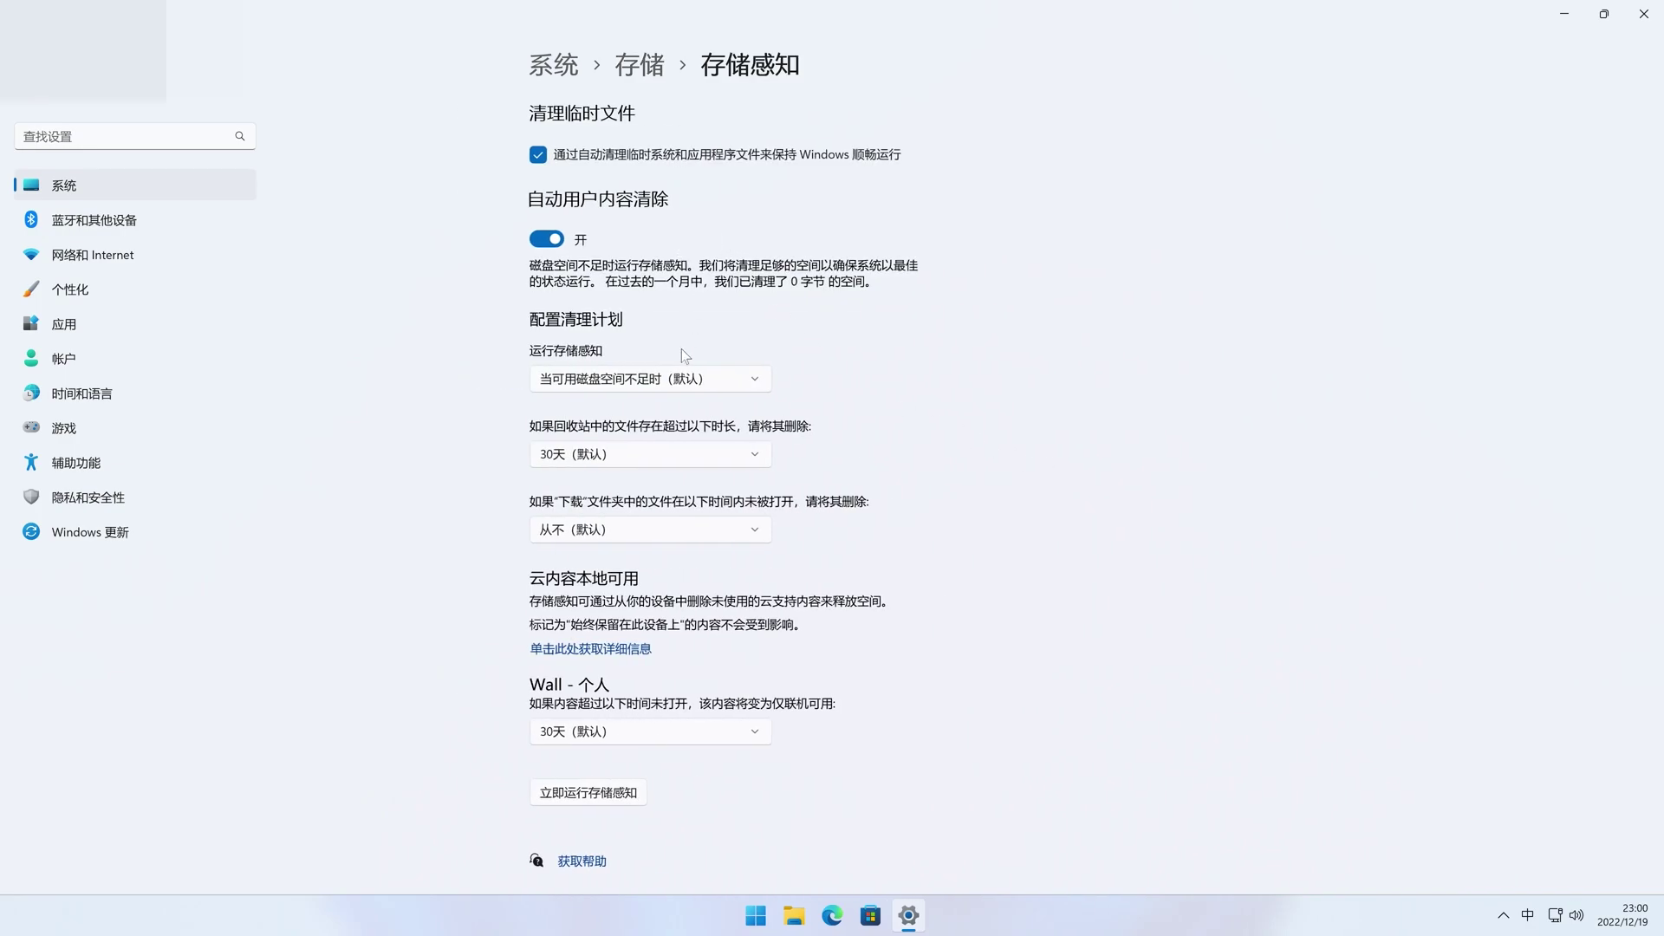
pyautogui.click(651, 379)
pyautogui.click(650, 454)
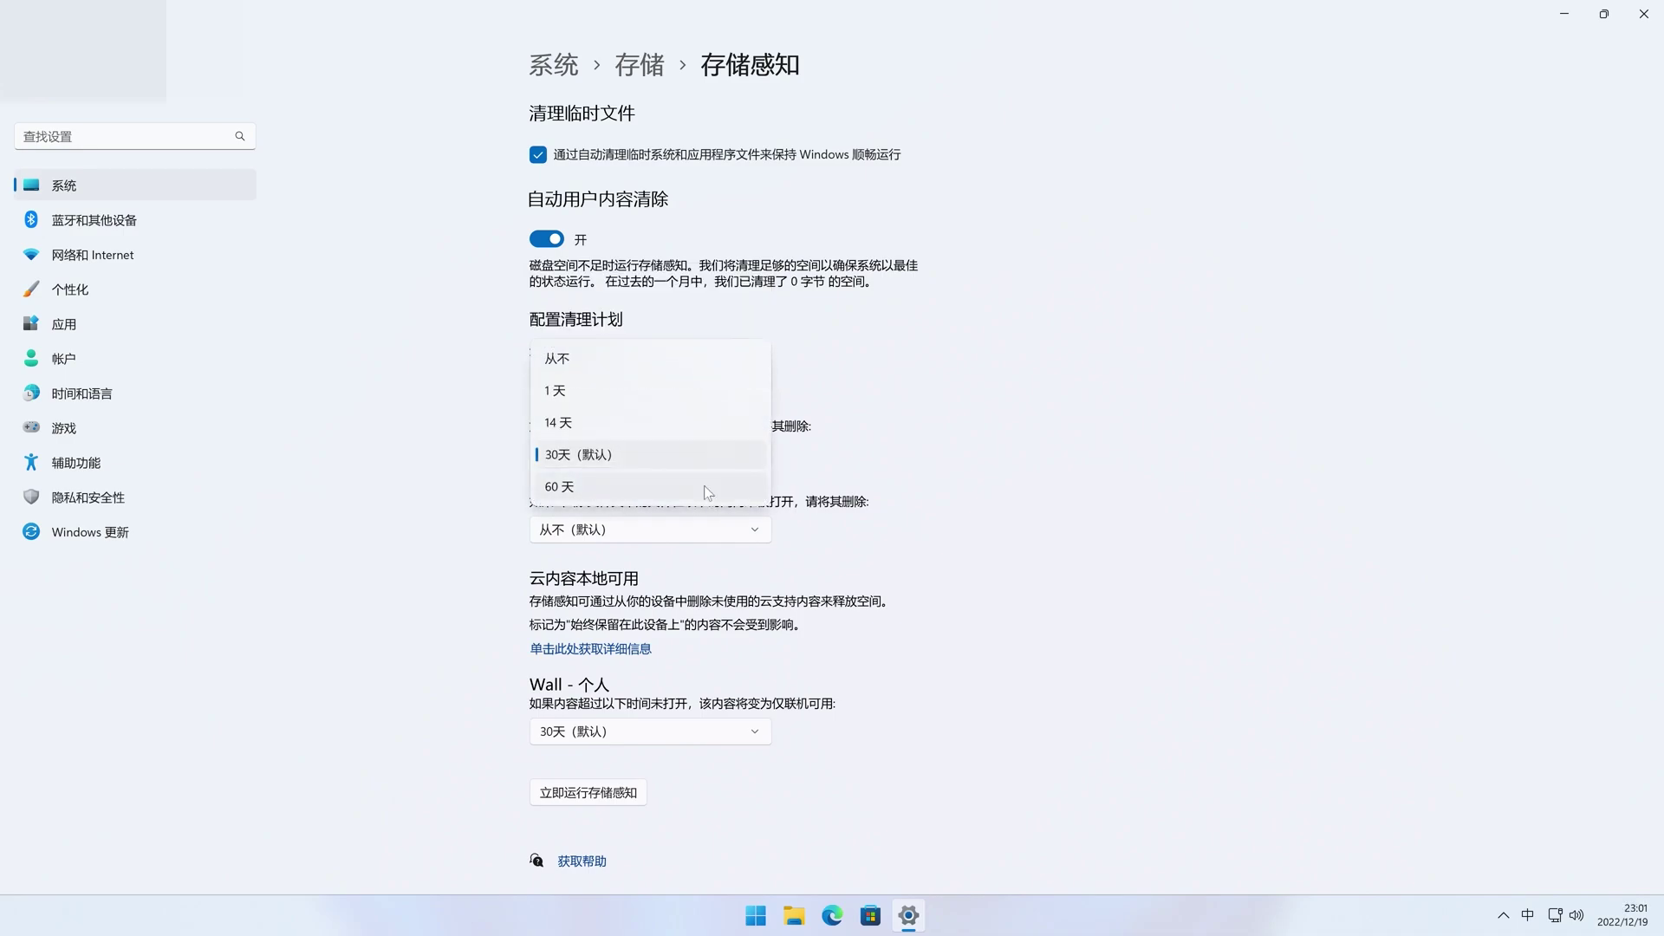
pyautogui.click(704, 528)
pyautogui.click(738, 612)
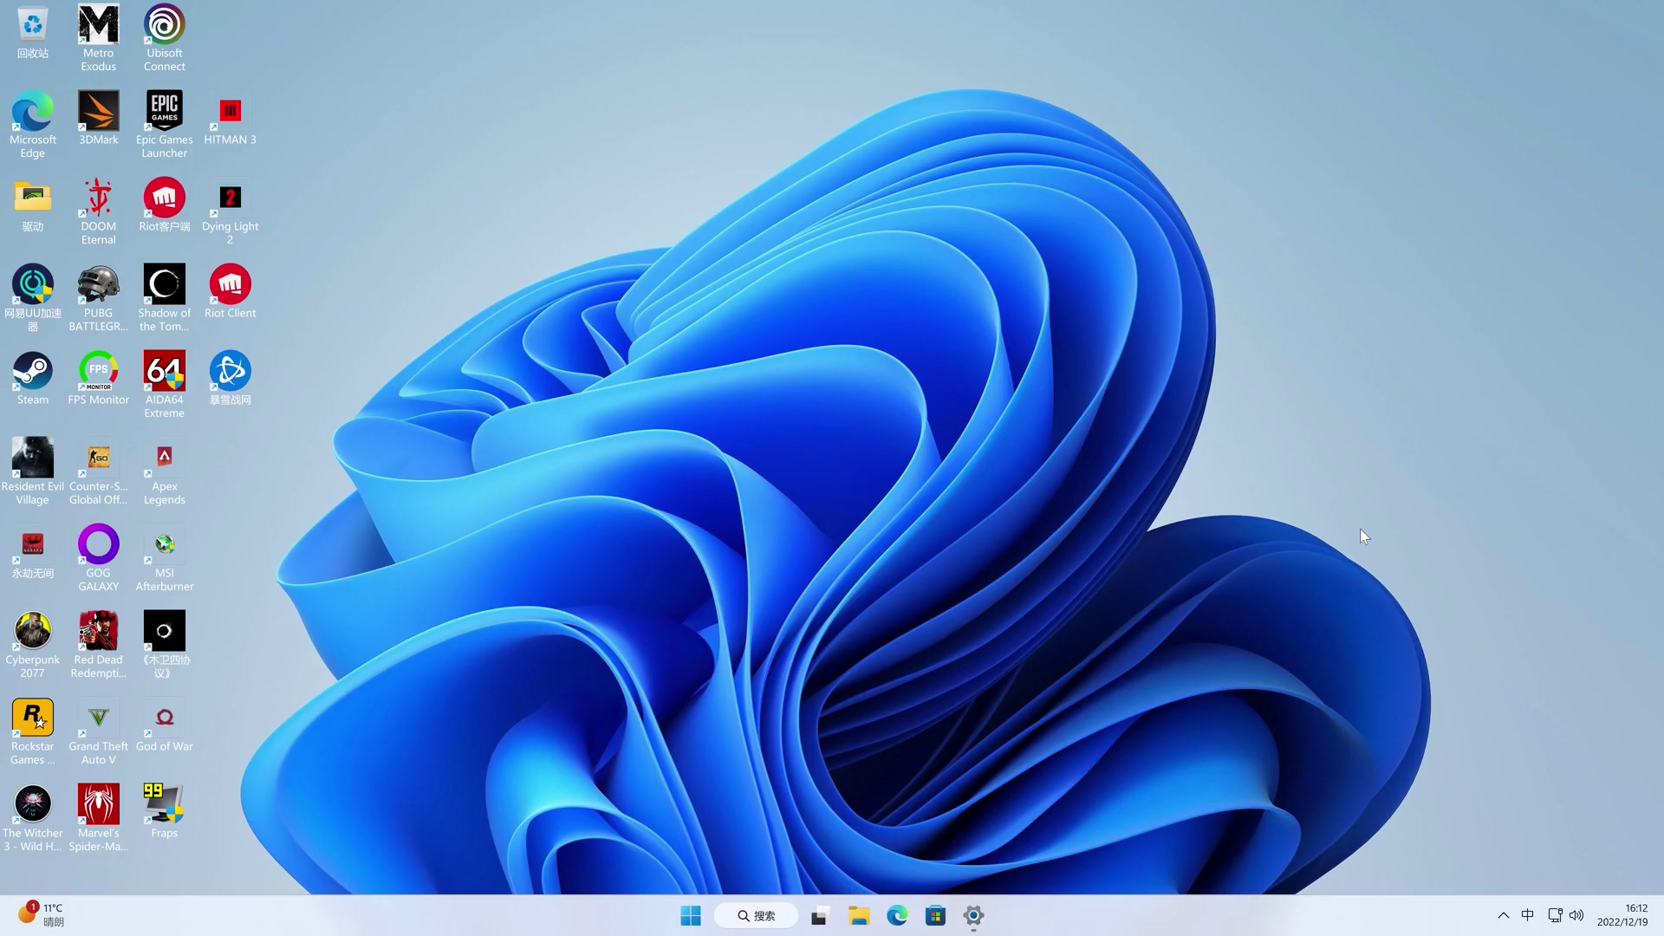
# - In the 回收站 properties, replace the local disk's custom maximum size with 100 MB and shorten it to 10 MB
pyautogui.rightClick(39, 31)
pyautogui.click(72, 201)
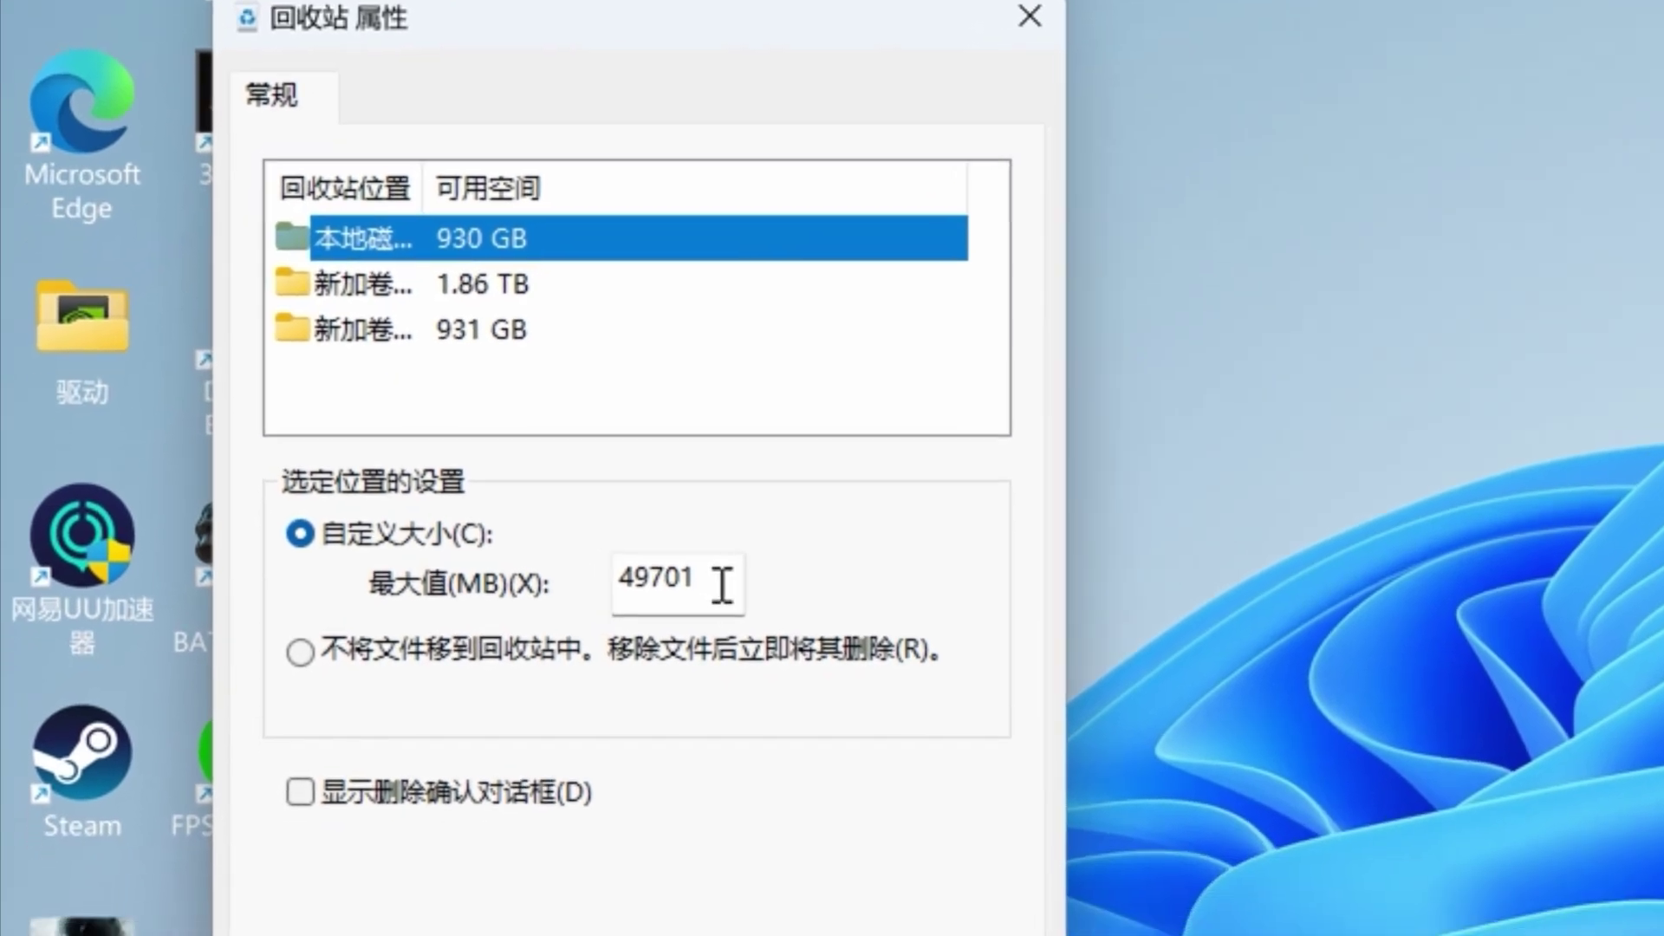
pyautogui.moveTo(664, 697); pyautogui.dragTo(516, 678)
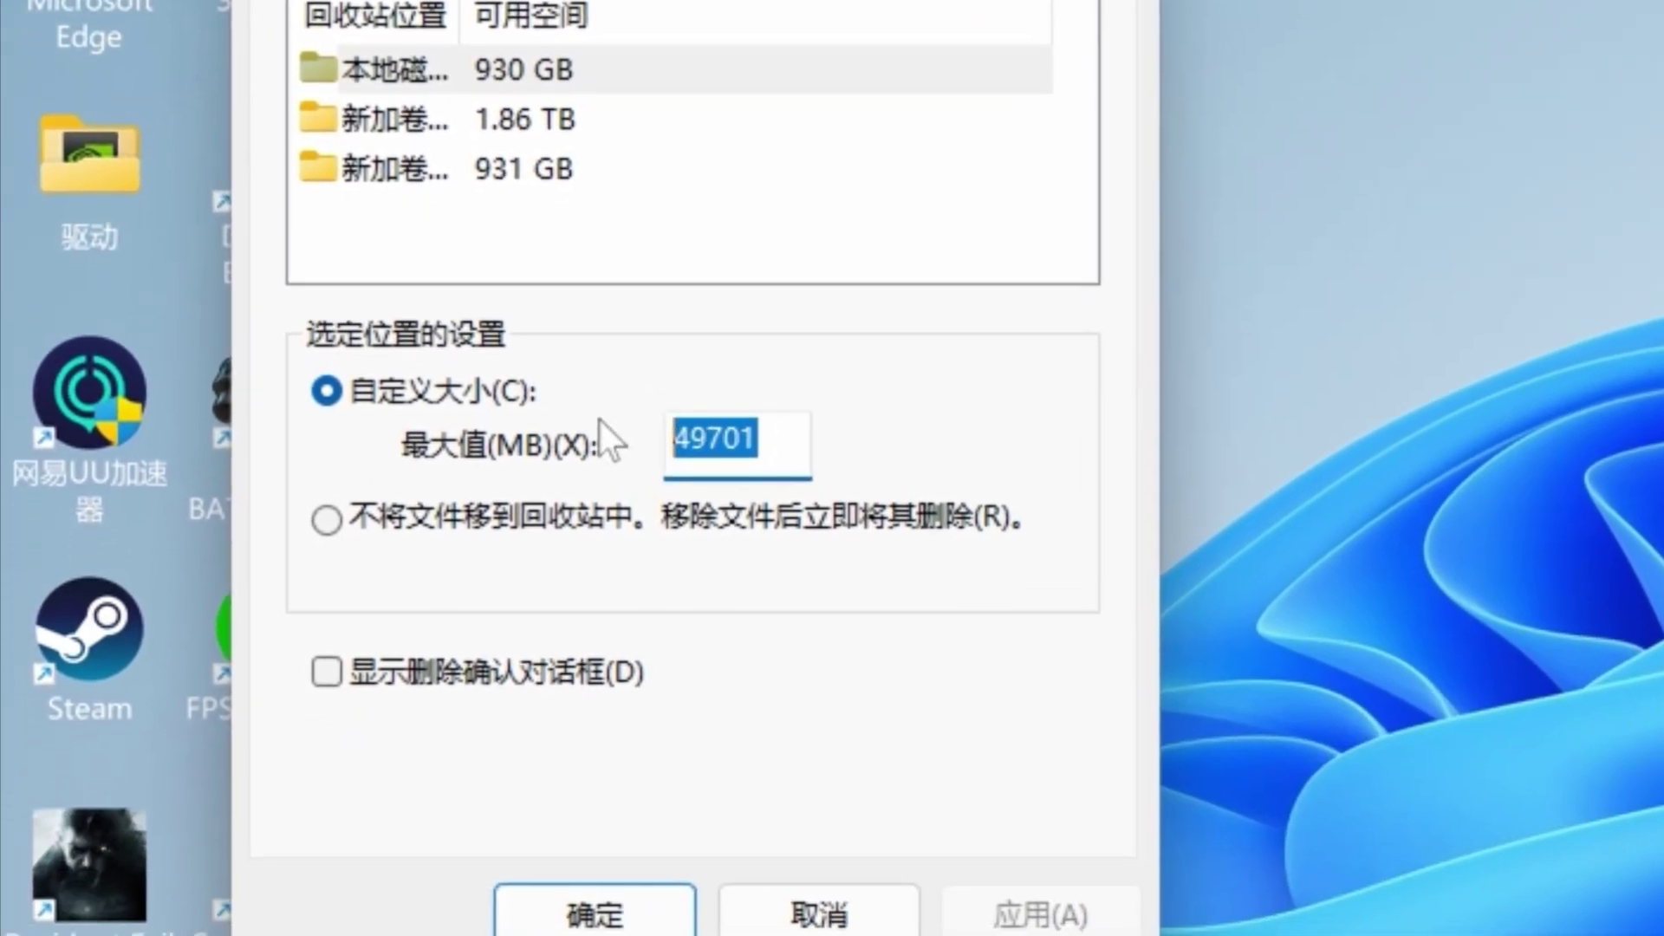
pyautogui.write('100')
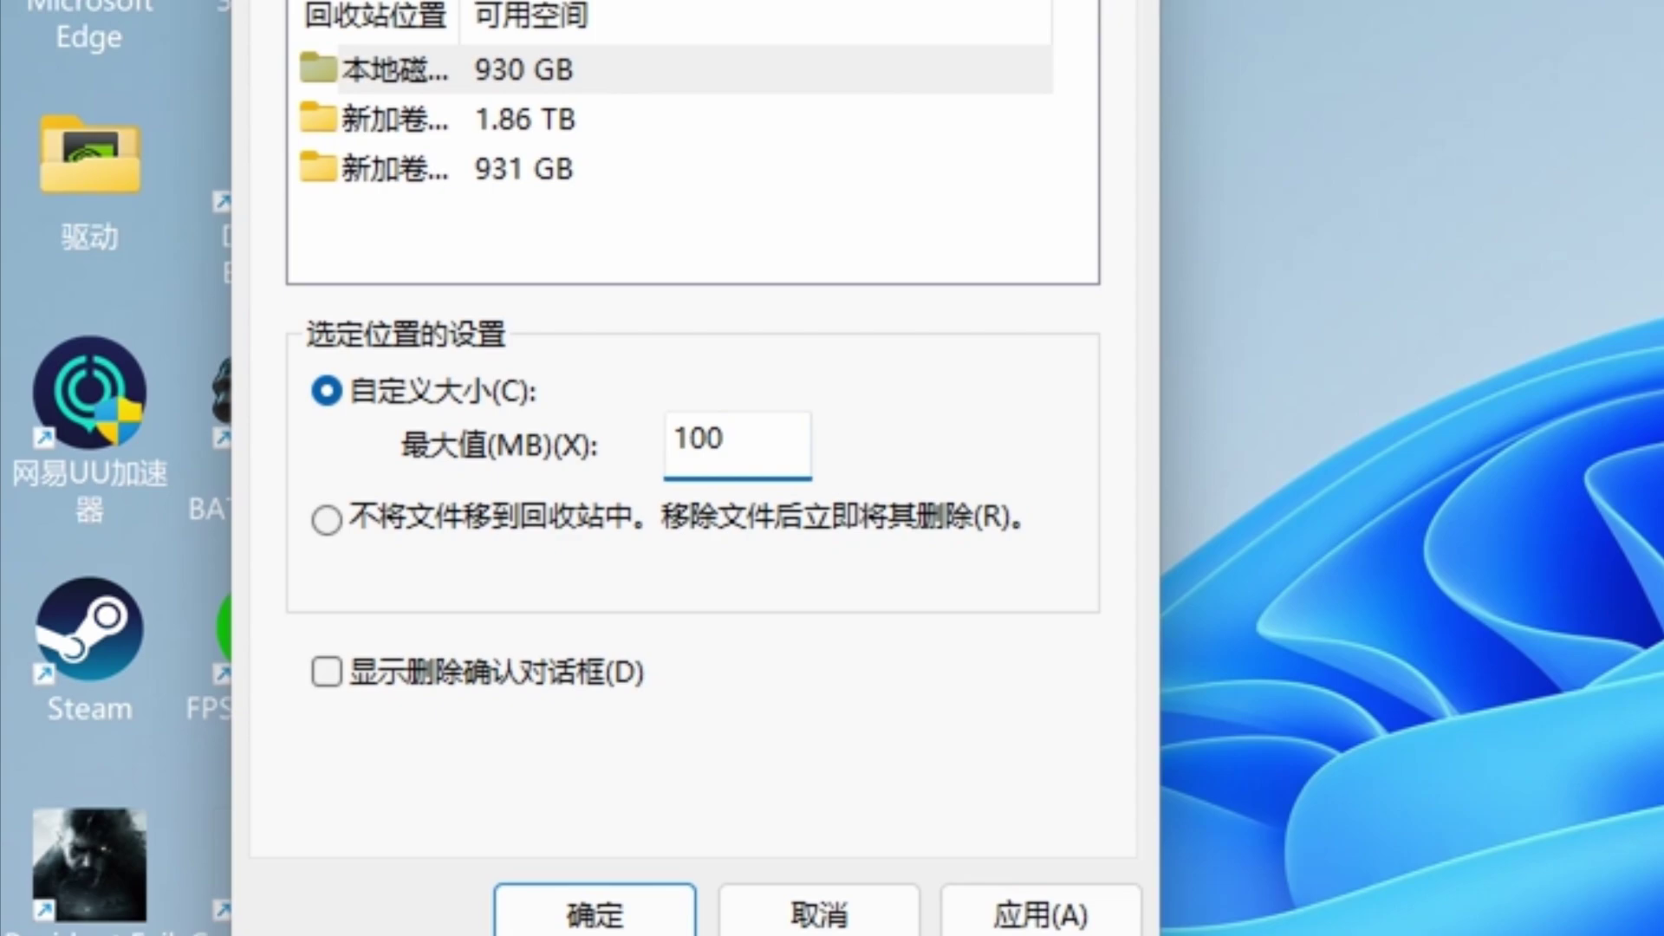
pyautogui.press('BackSpace')
pyautogui.press('BackSpace')
pyautogui.write('0')
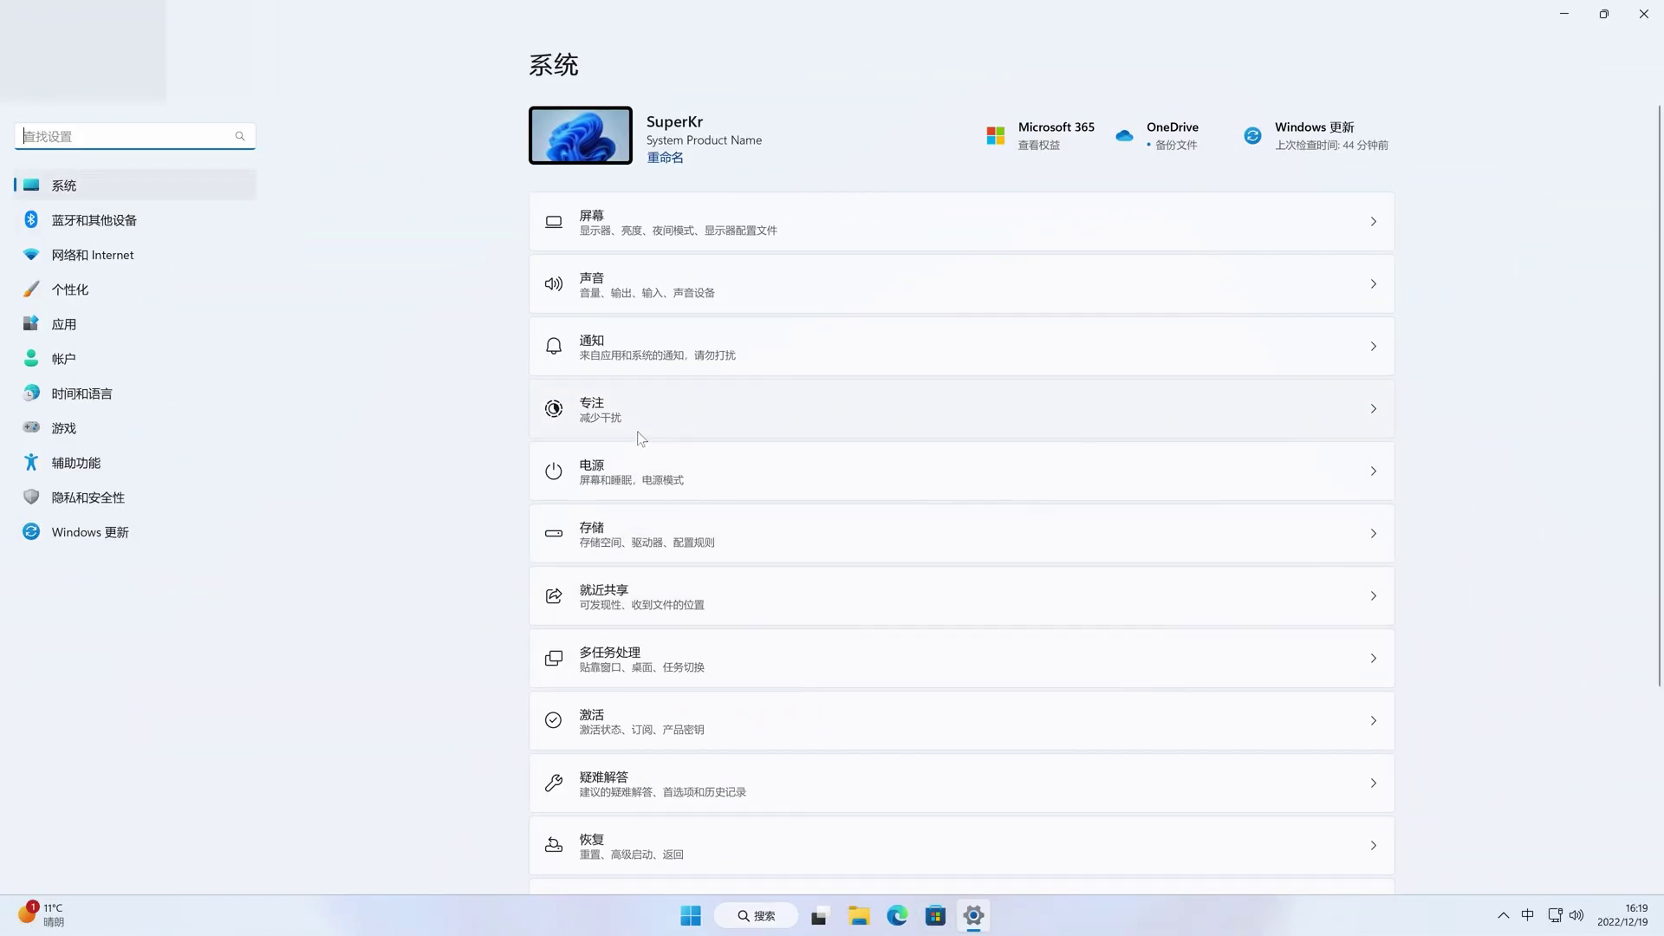
# - Open the system notification settings and switch off 通知
pyautogui.click(651, 364)
pyautogui.click(1339, 127)
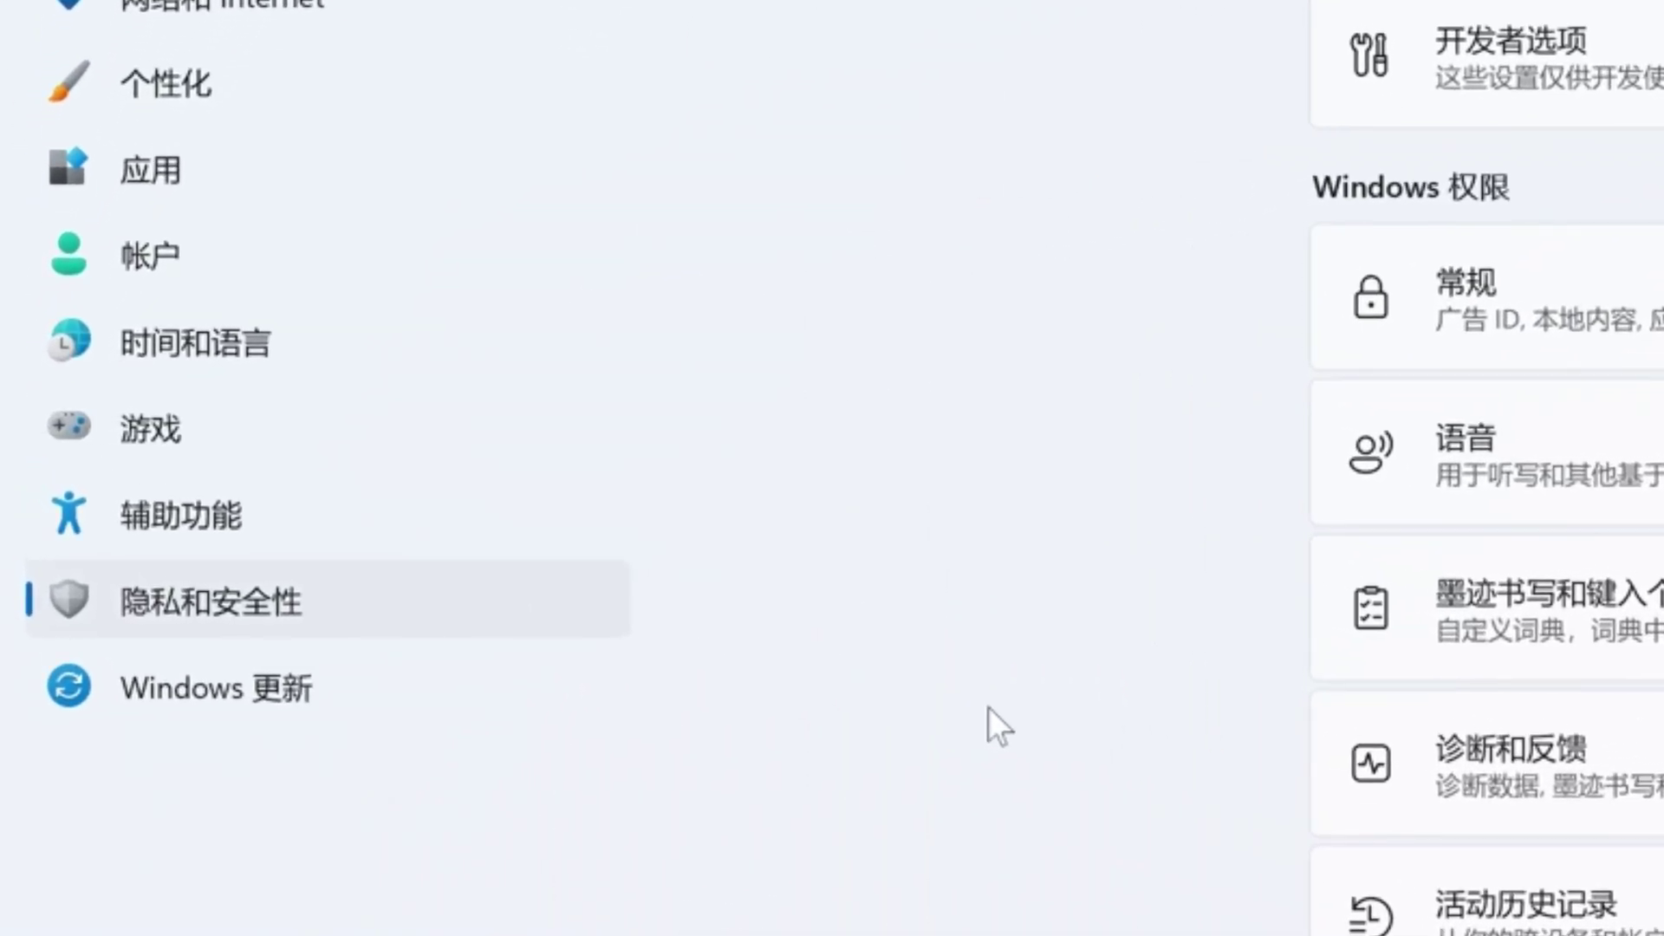
# - Under 隐私和安全性, turn off 定位服务 on the 位置 page and 摄像头访问 on the 摄像头 page
pyautogui.scroll(-3, 989, 706)
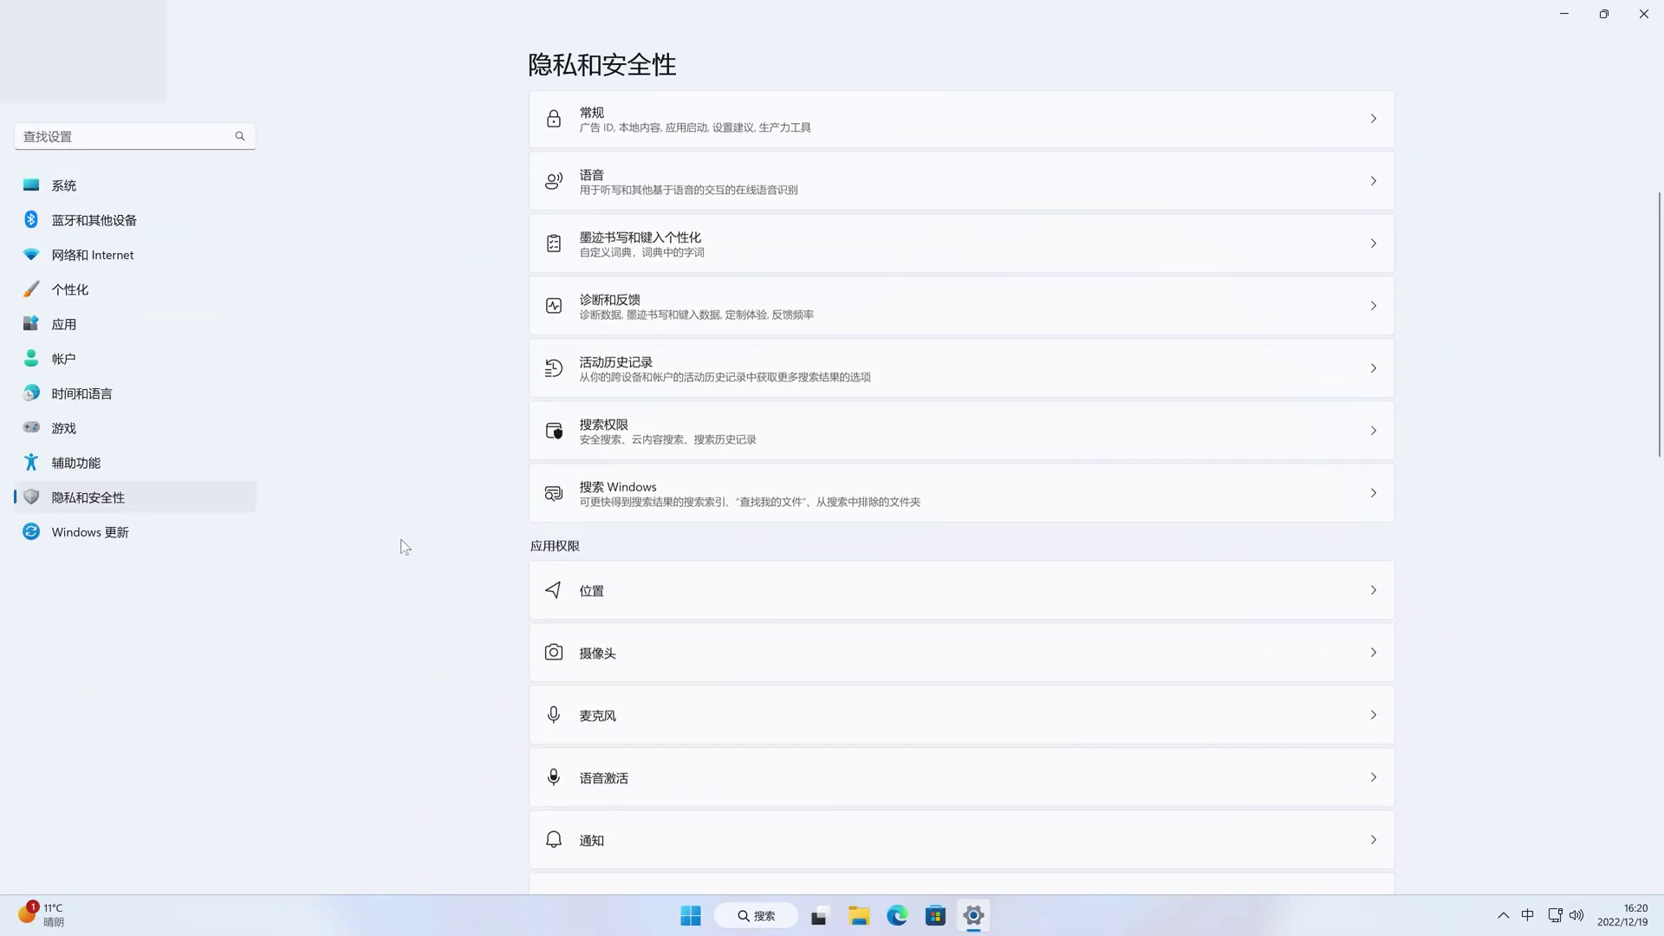
pyautogui.scroll(-3, 404, 546)
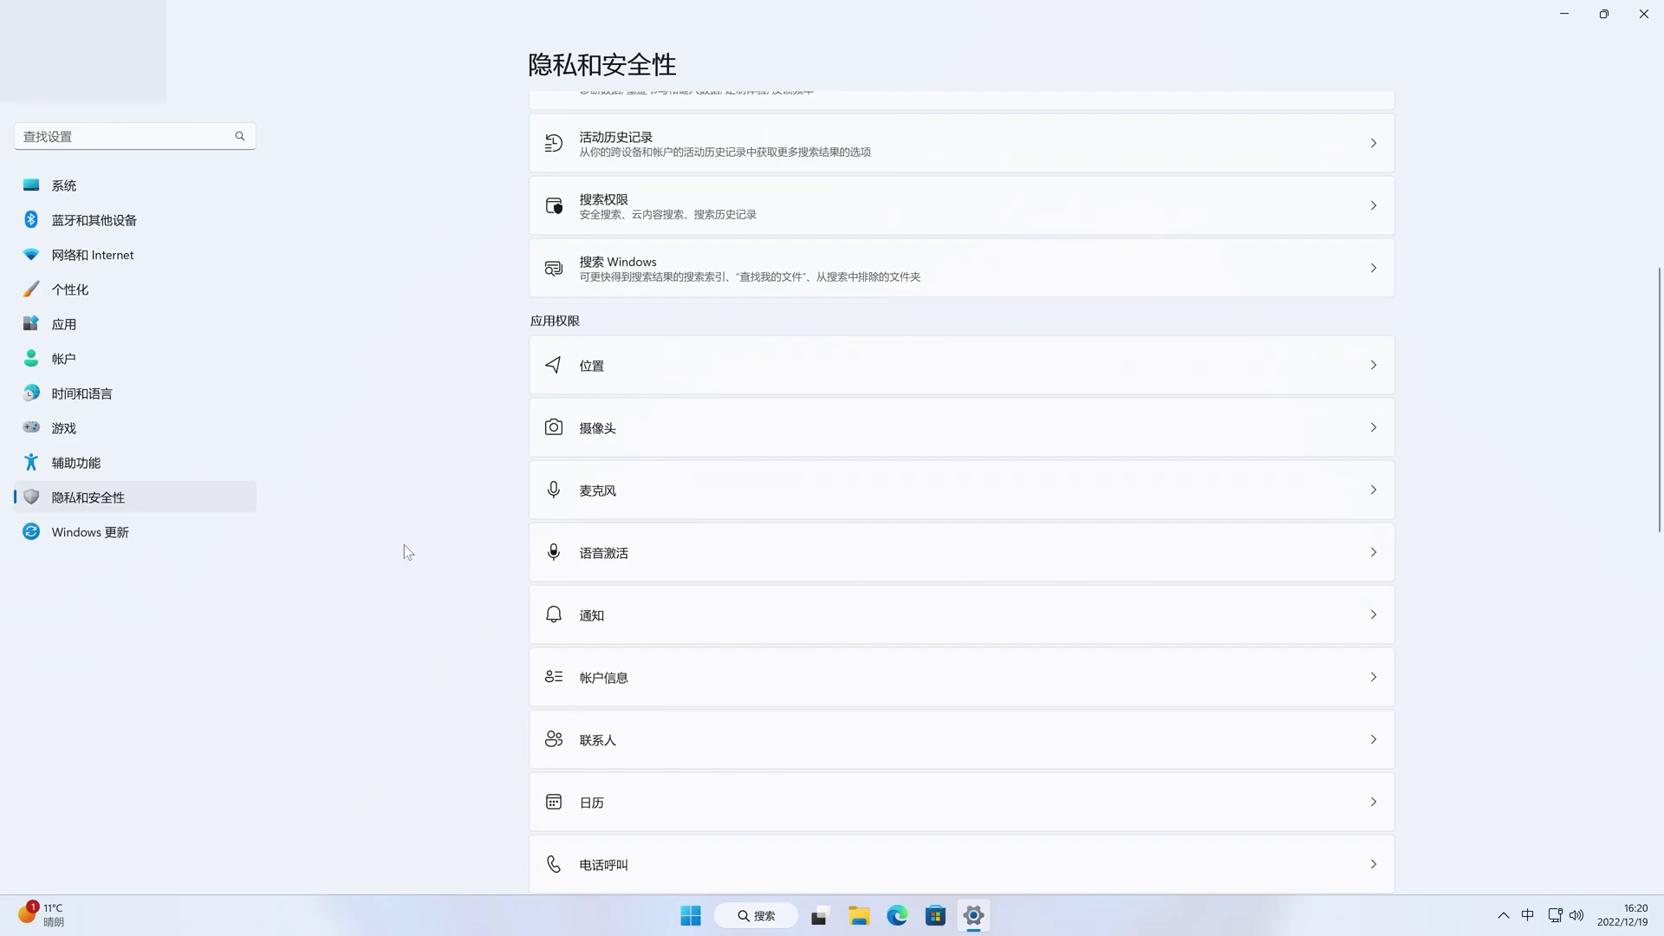
pyautogui.click(1249, 378)
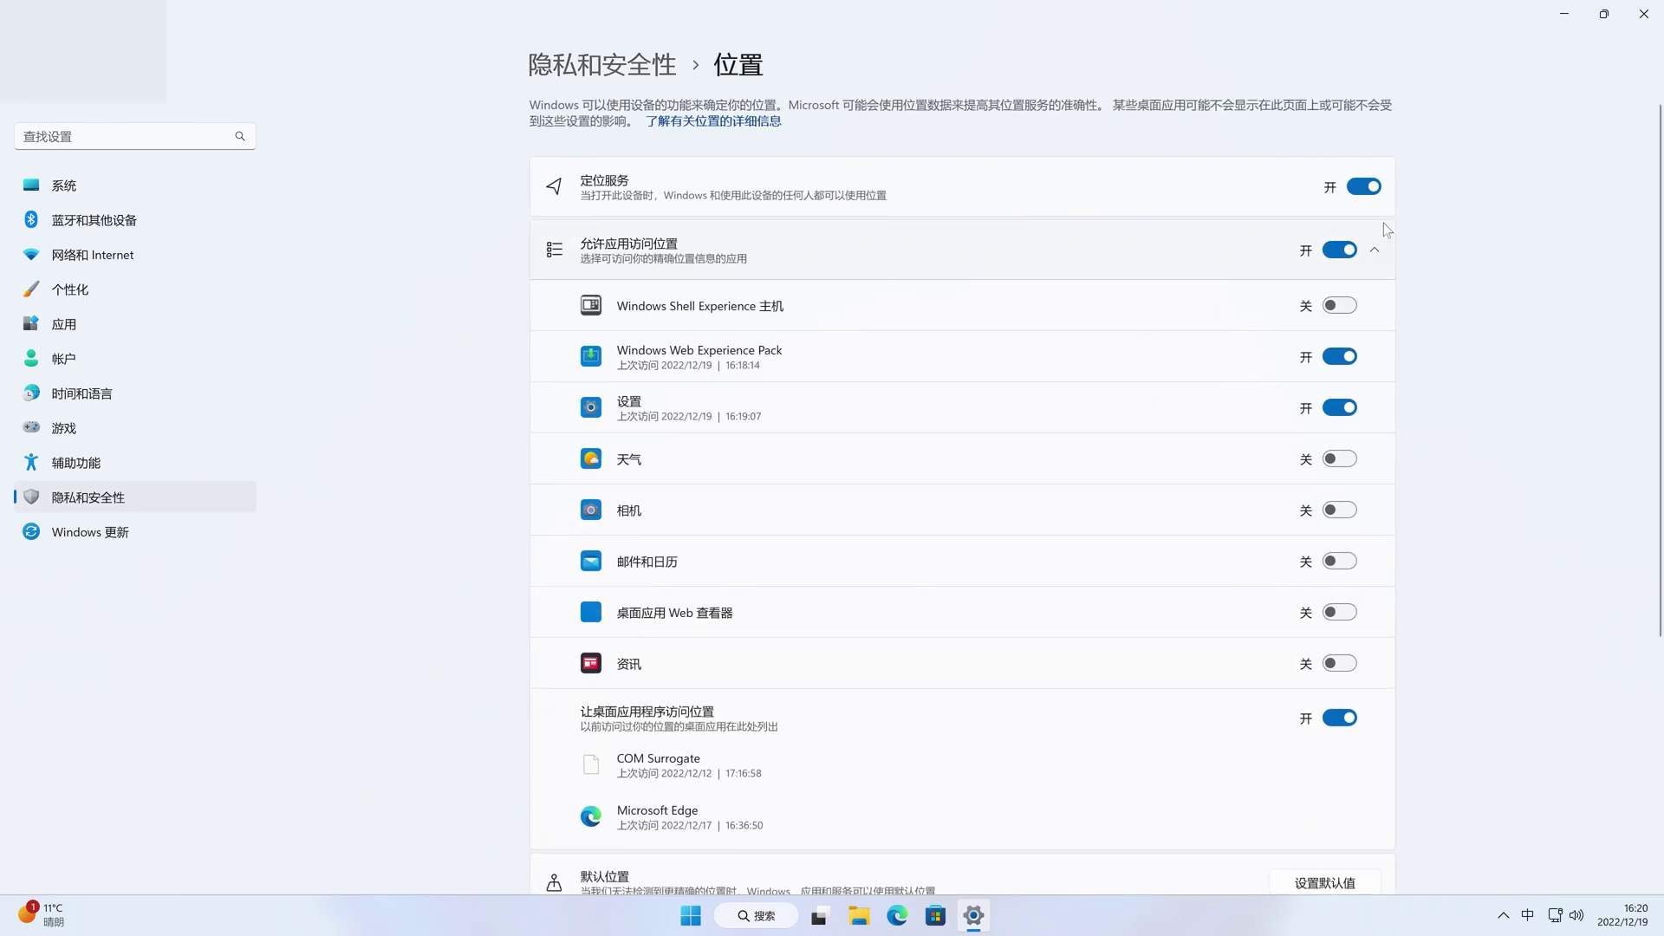
pyautogui.click(1366, 187)
pyautogui.click(602, 64)
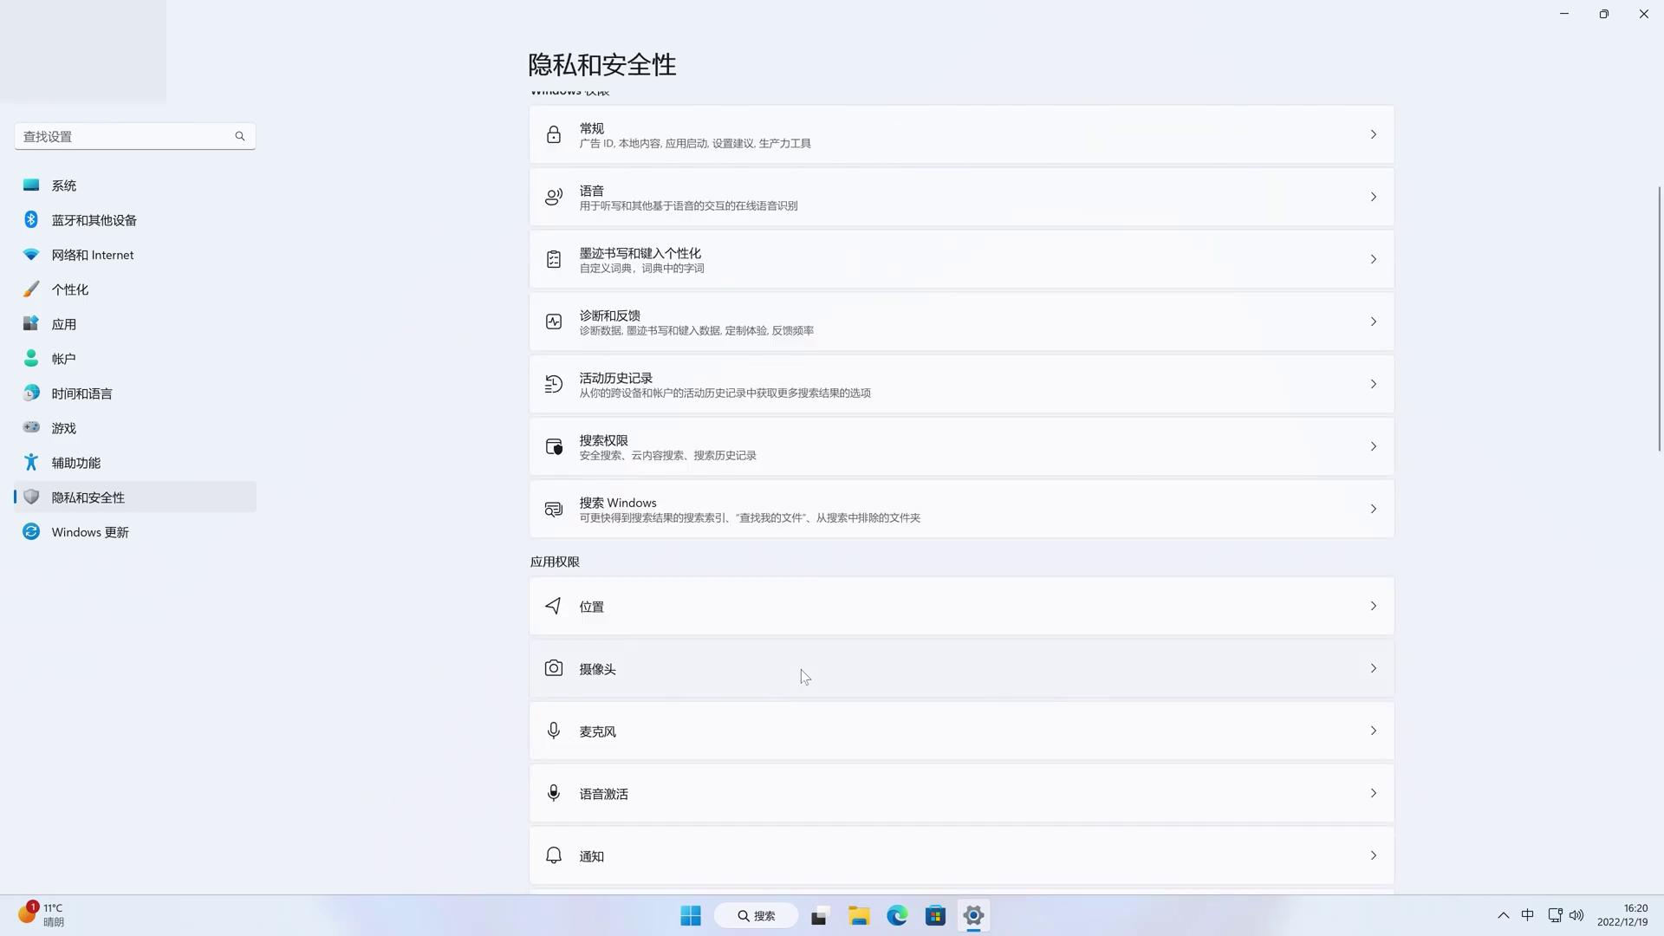
pyautogui.click(798, 672)
pyautogui.click(1365, 186)
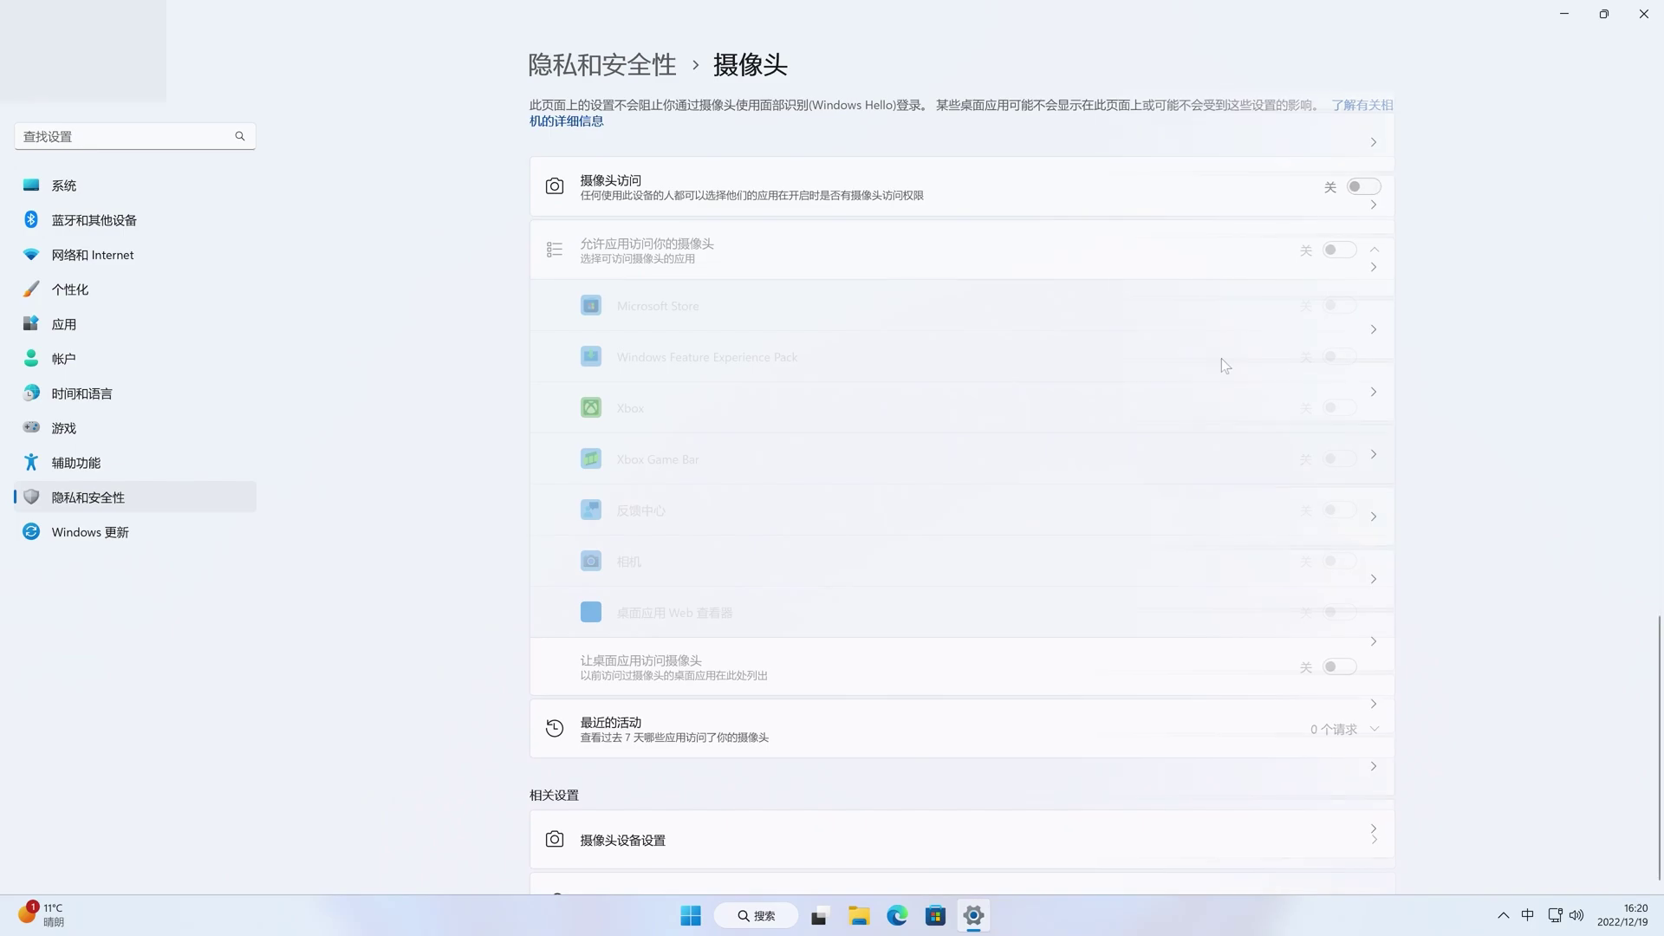
pyautogui.click(603, 65)
pyautogui.scroll(3, 864, 483)
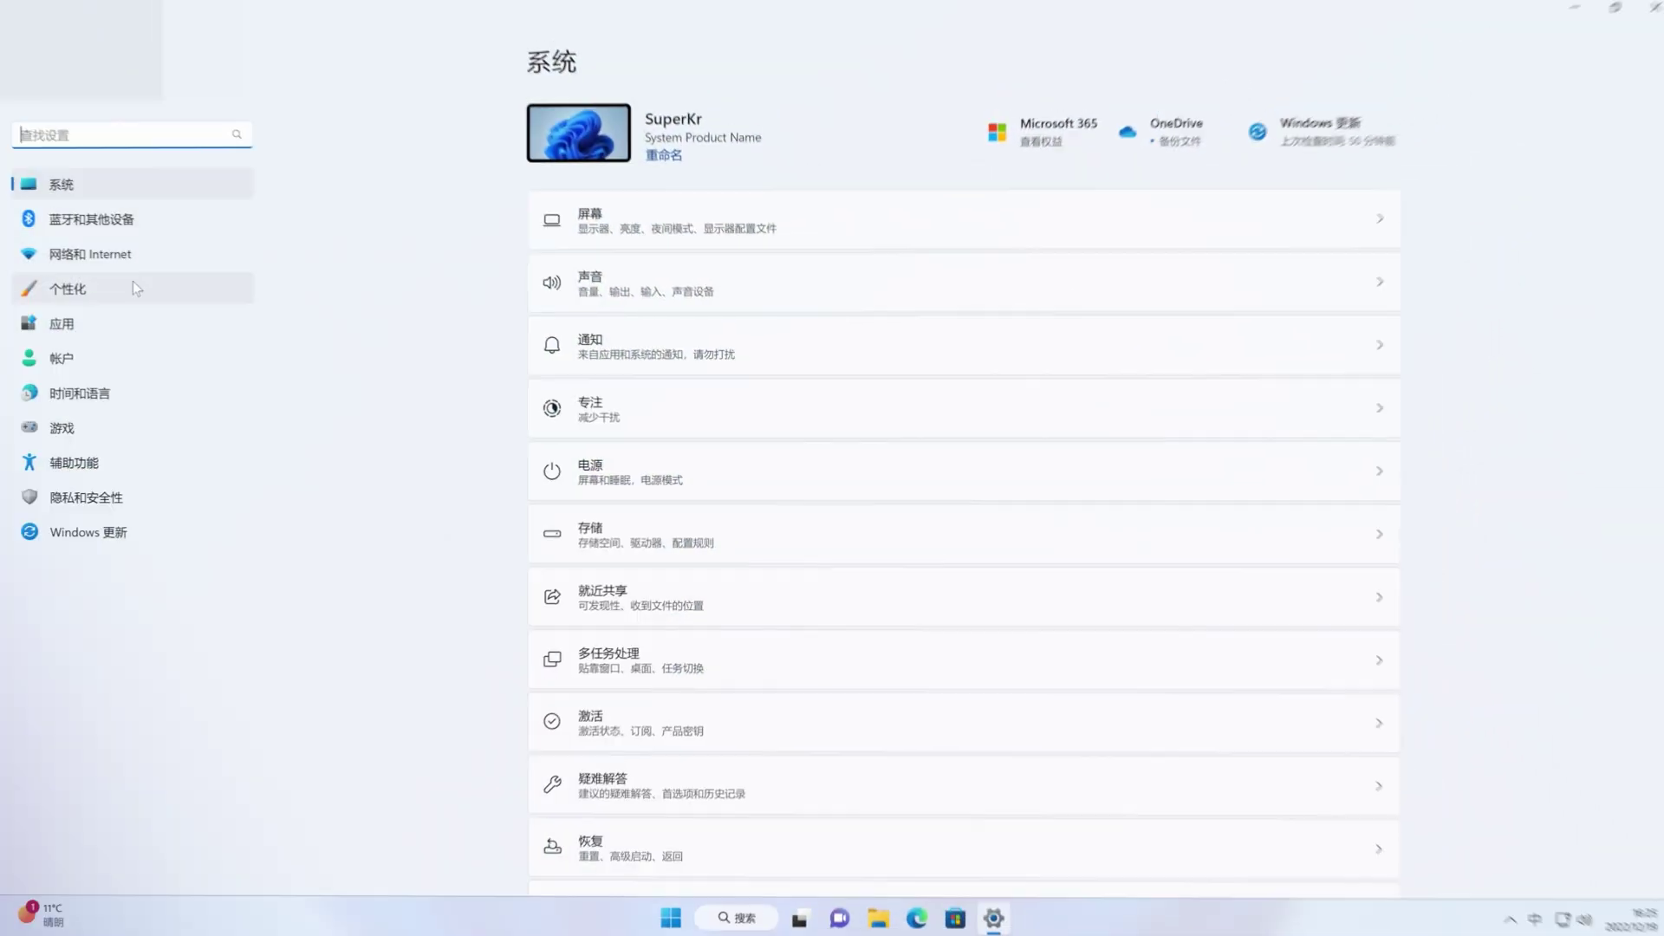
# - In the personalization settings for 任务栏, turn off the taskbar items 聊天, 小组件, 任务视图 and 搜索
pyautogui.click(133, 282)
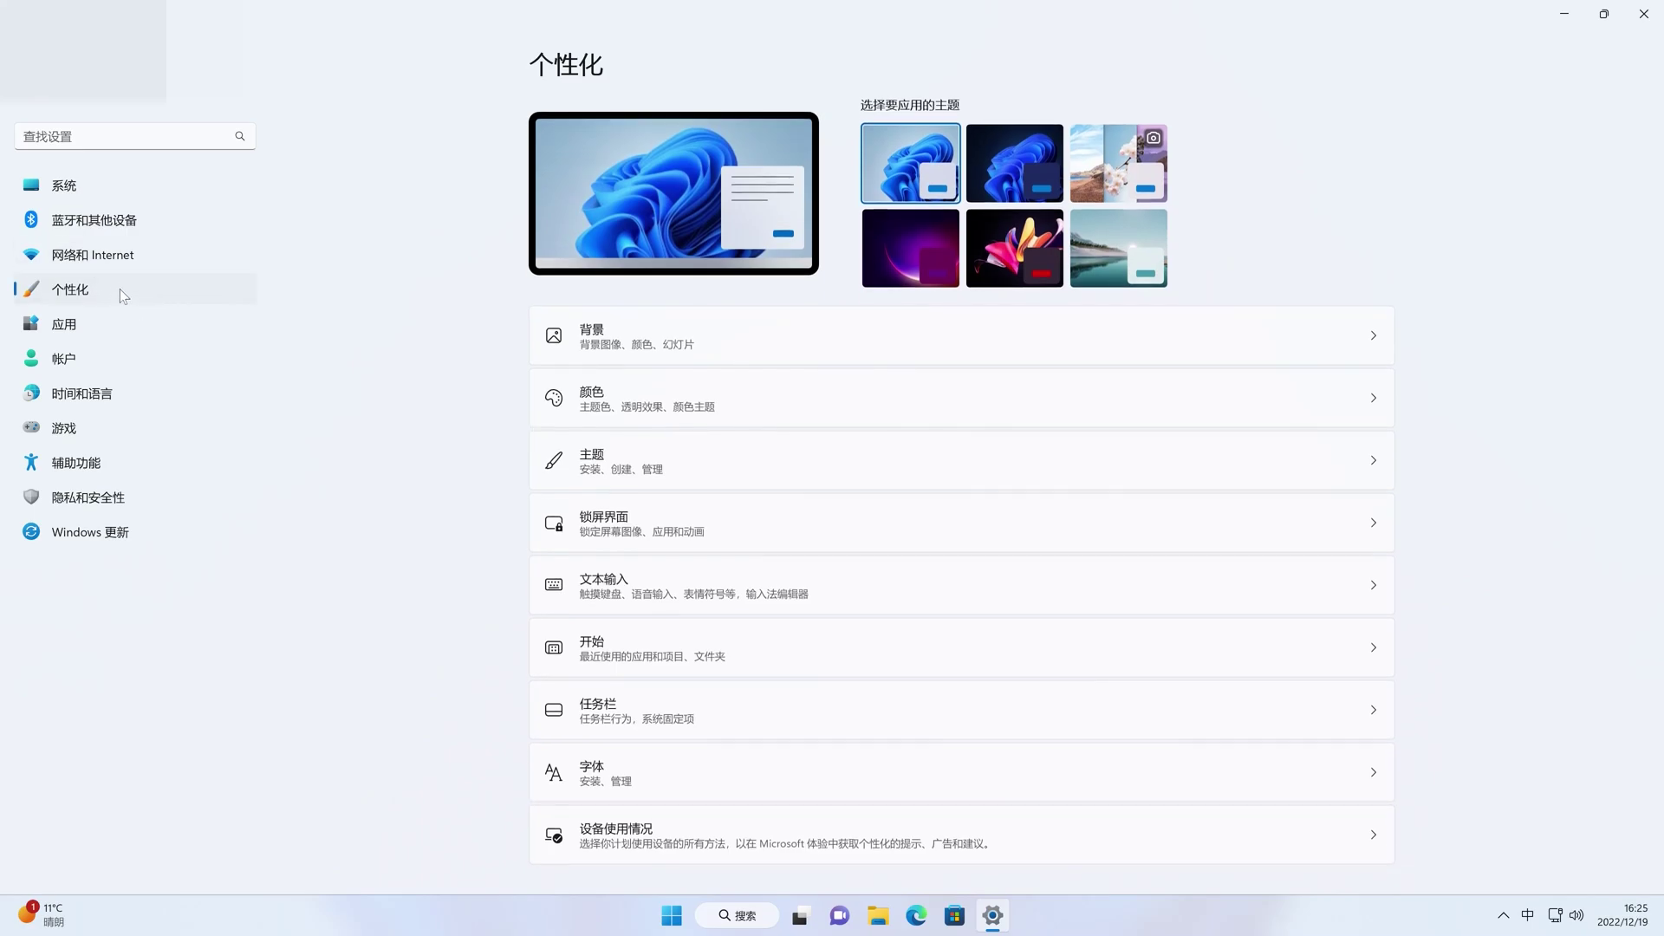
pyautogui.click(626, 710)
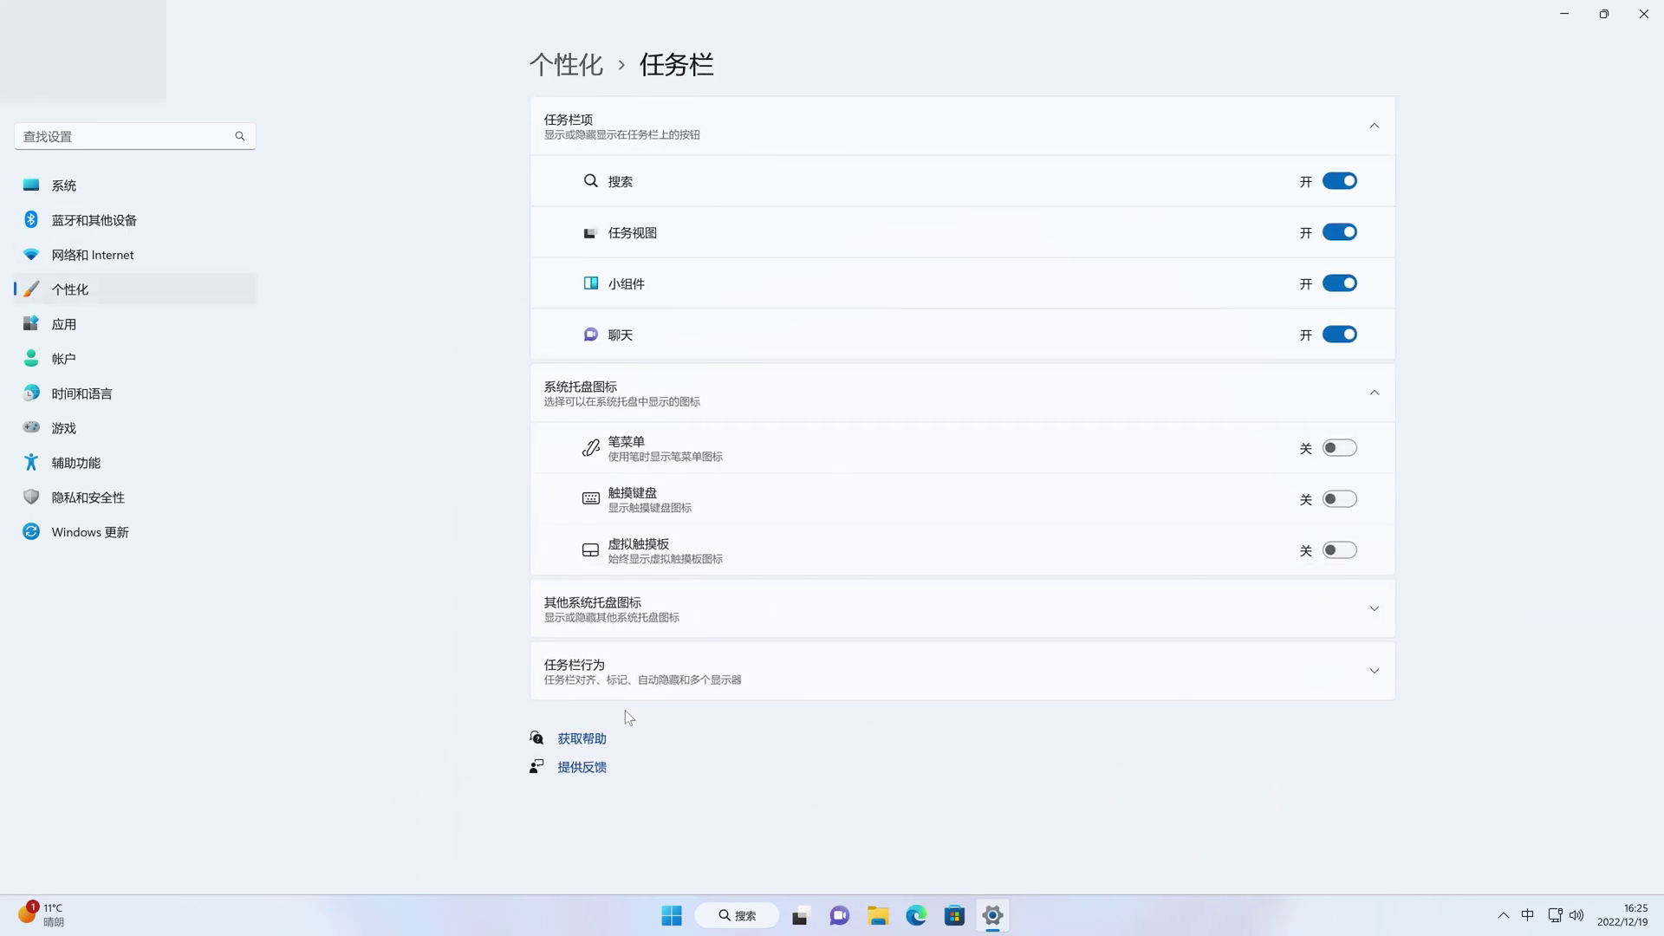
pyautogui.click(1340, 335)
pyautogui.click(1340, 284)
pyautogui.click(1340, 232)
pyautogui.click(1340, 181)
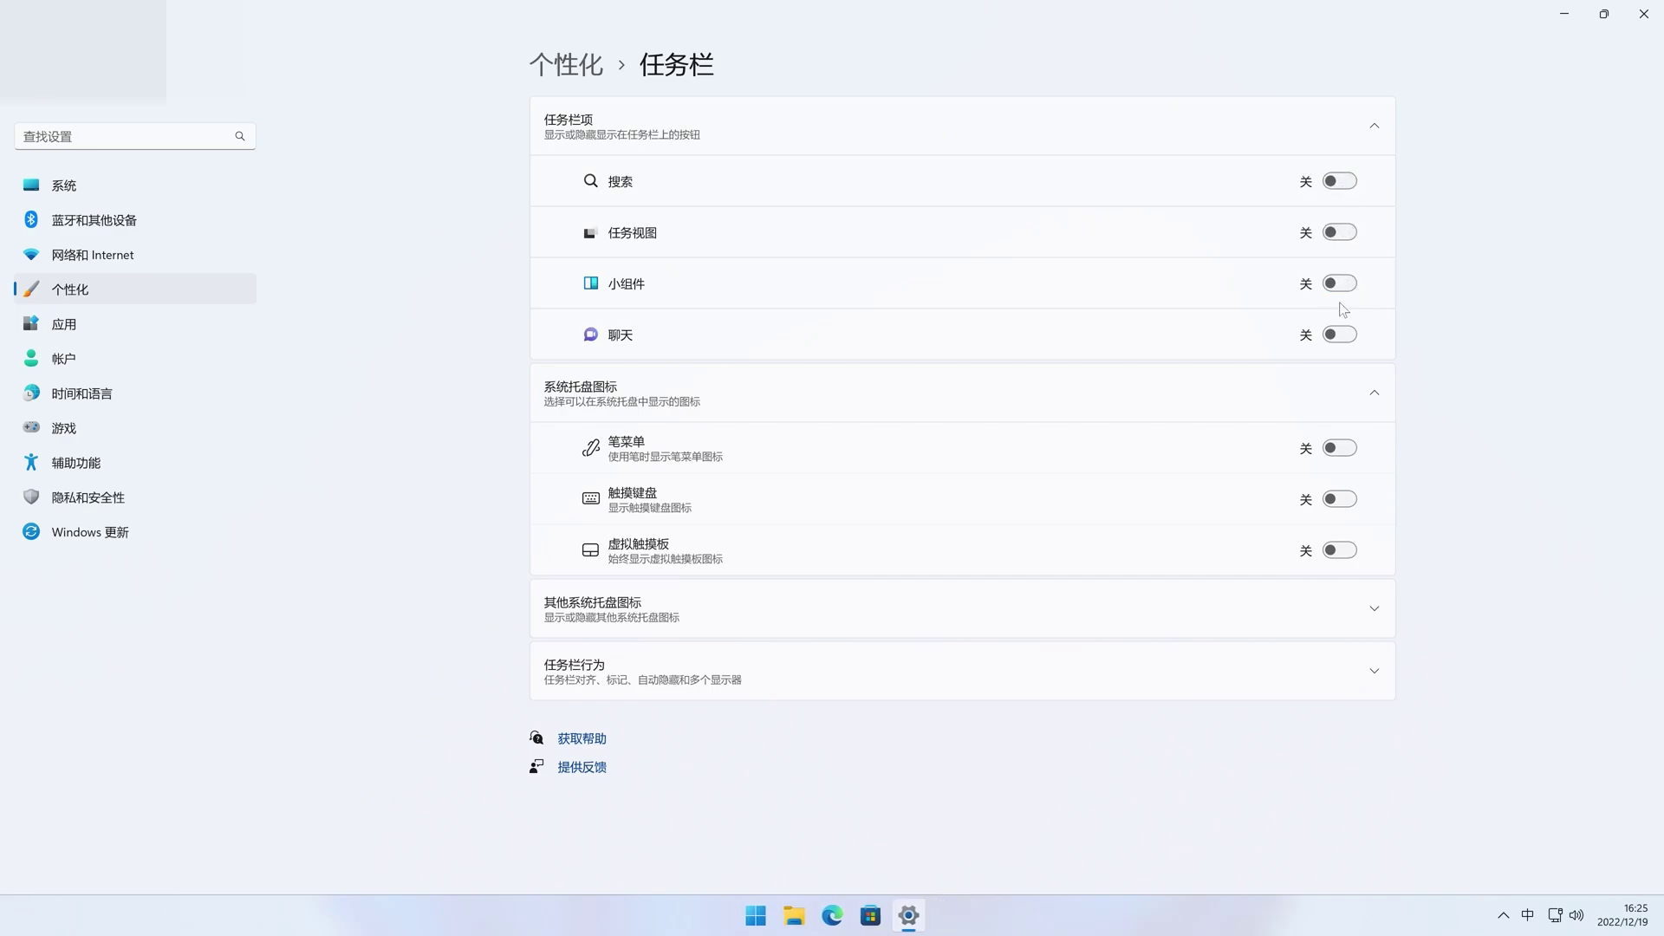
# - Expand 任务栏行为, set 任务栏对齐方式 to 靠左, and return to the 个性化 page
pyautogui.click(1296, 671)
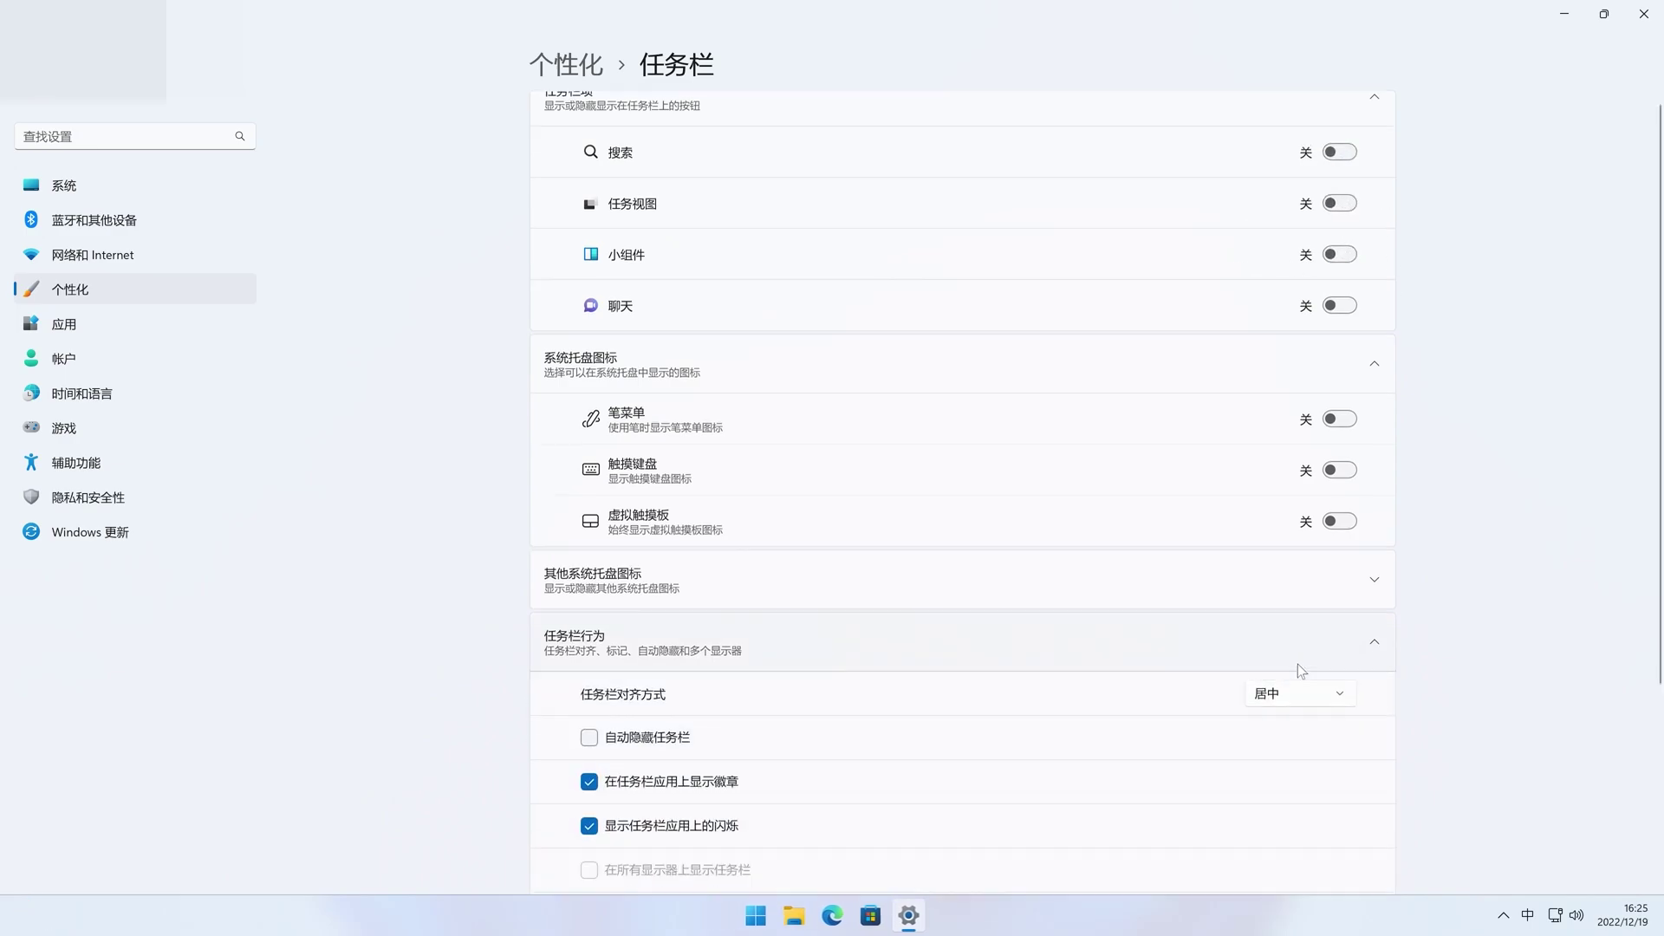
pyautogui.click(1298, 480)
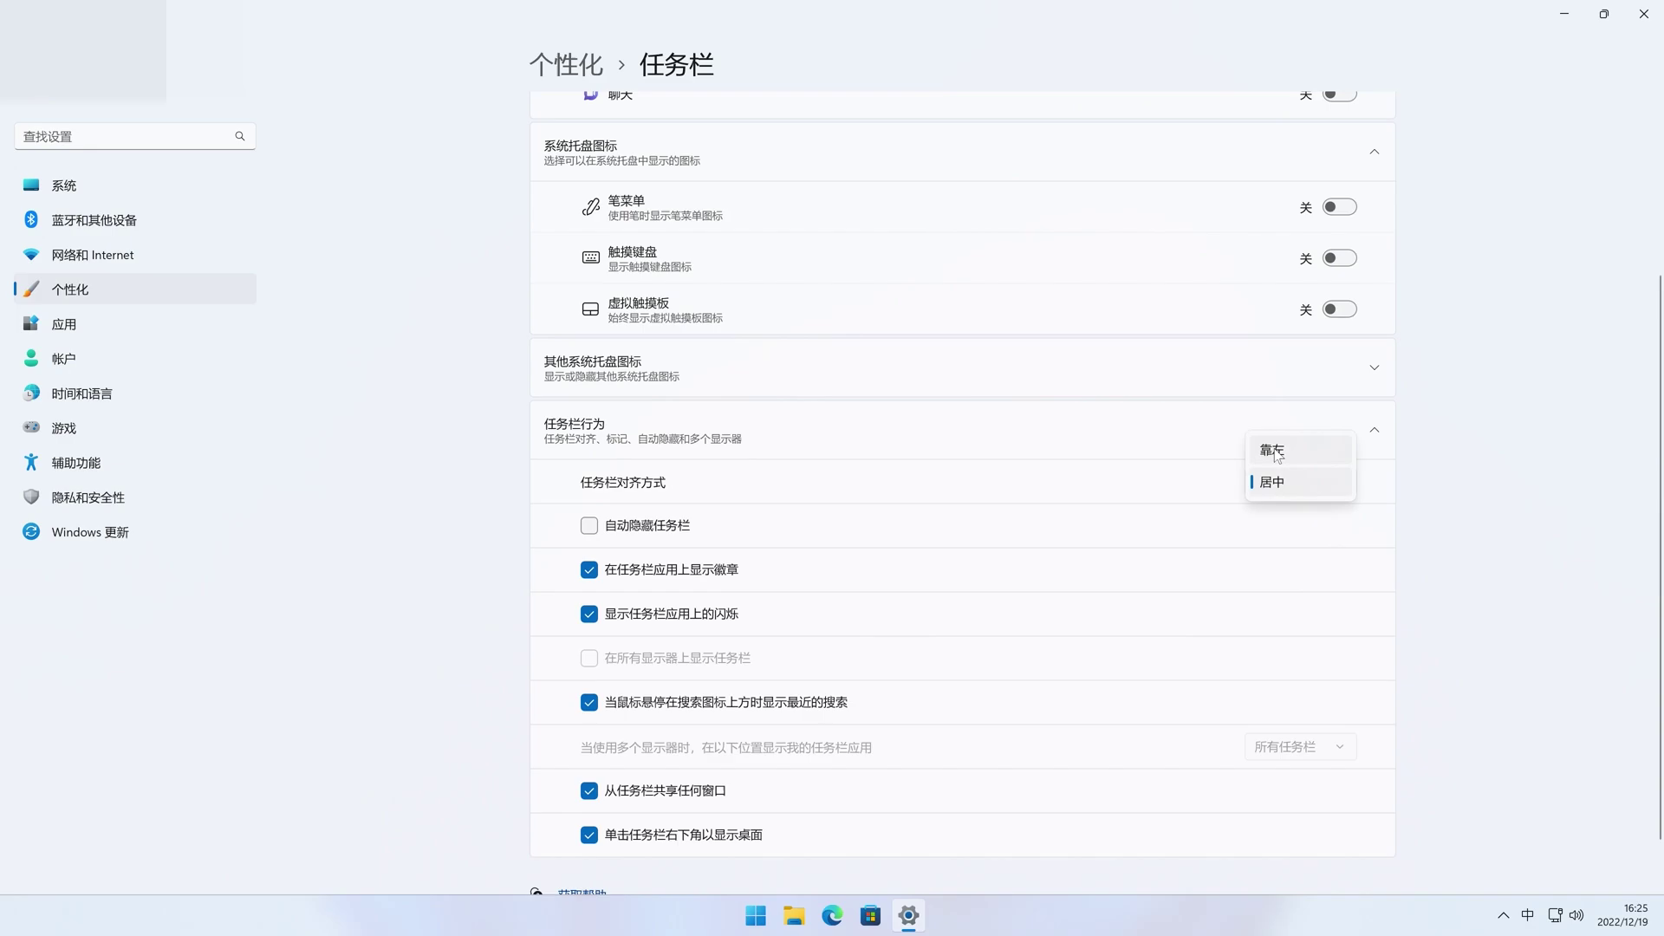
pyautogui.click(1272, 447)
pyautogui.hotkey('alt', 'Left')
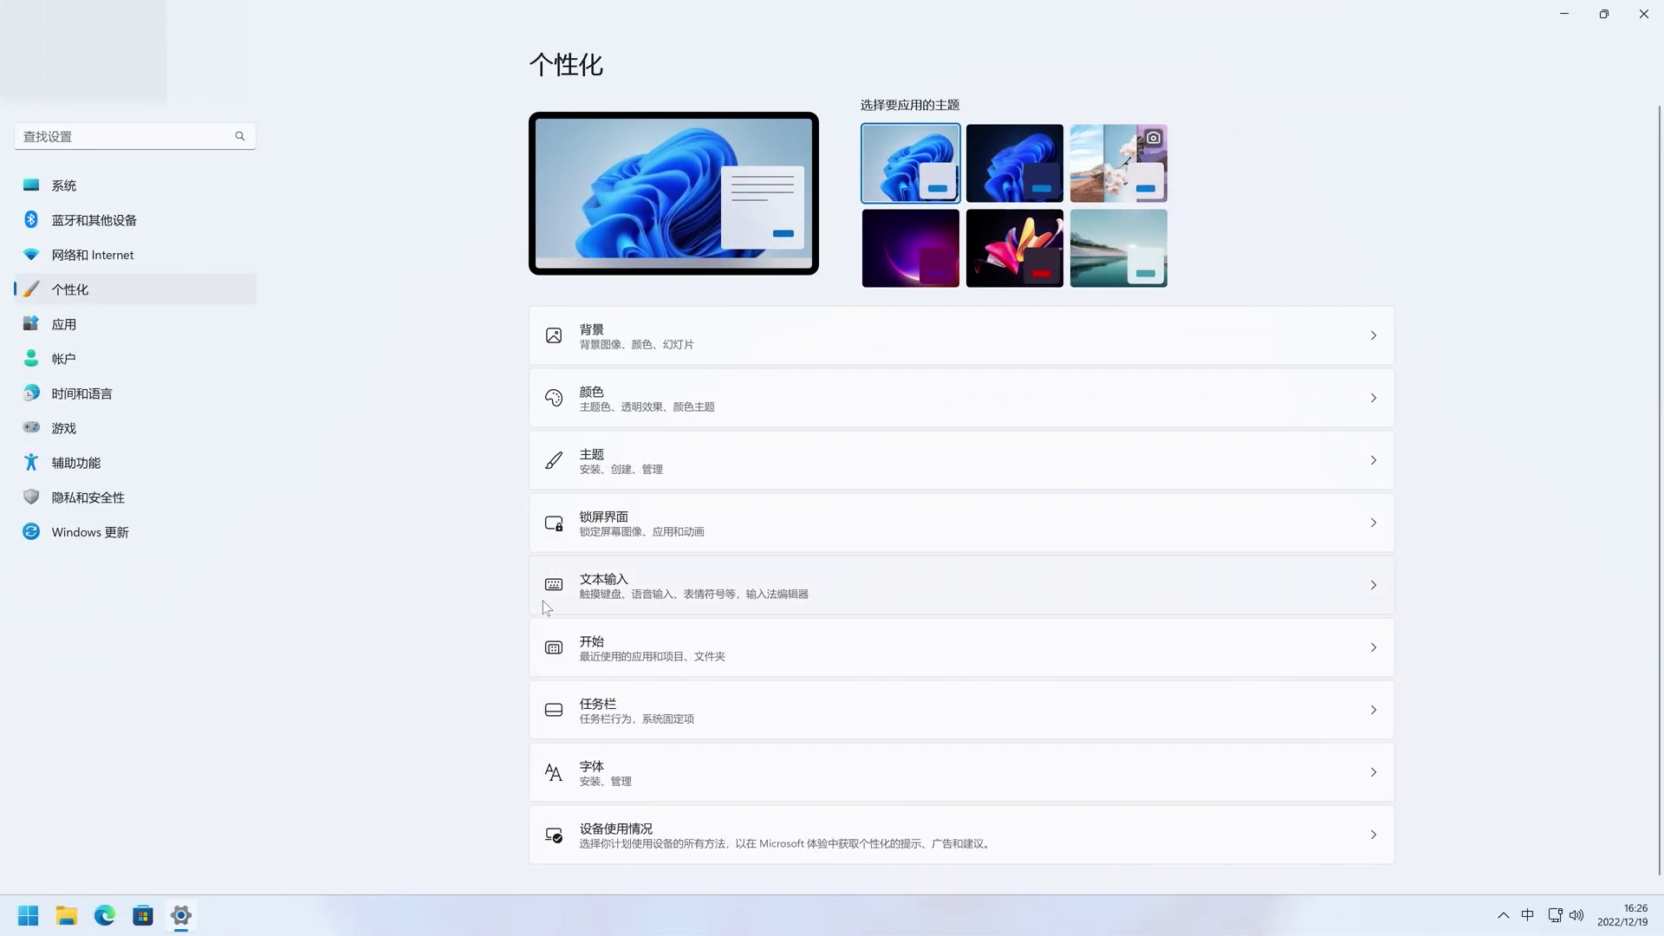
# - In the 开始 settings, turn on every folder from 设置 to 个人文件夹 for display beside the power button, and open the Start menu
pyautogui.click(604, 652)
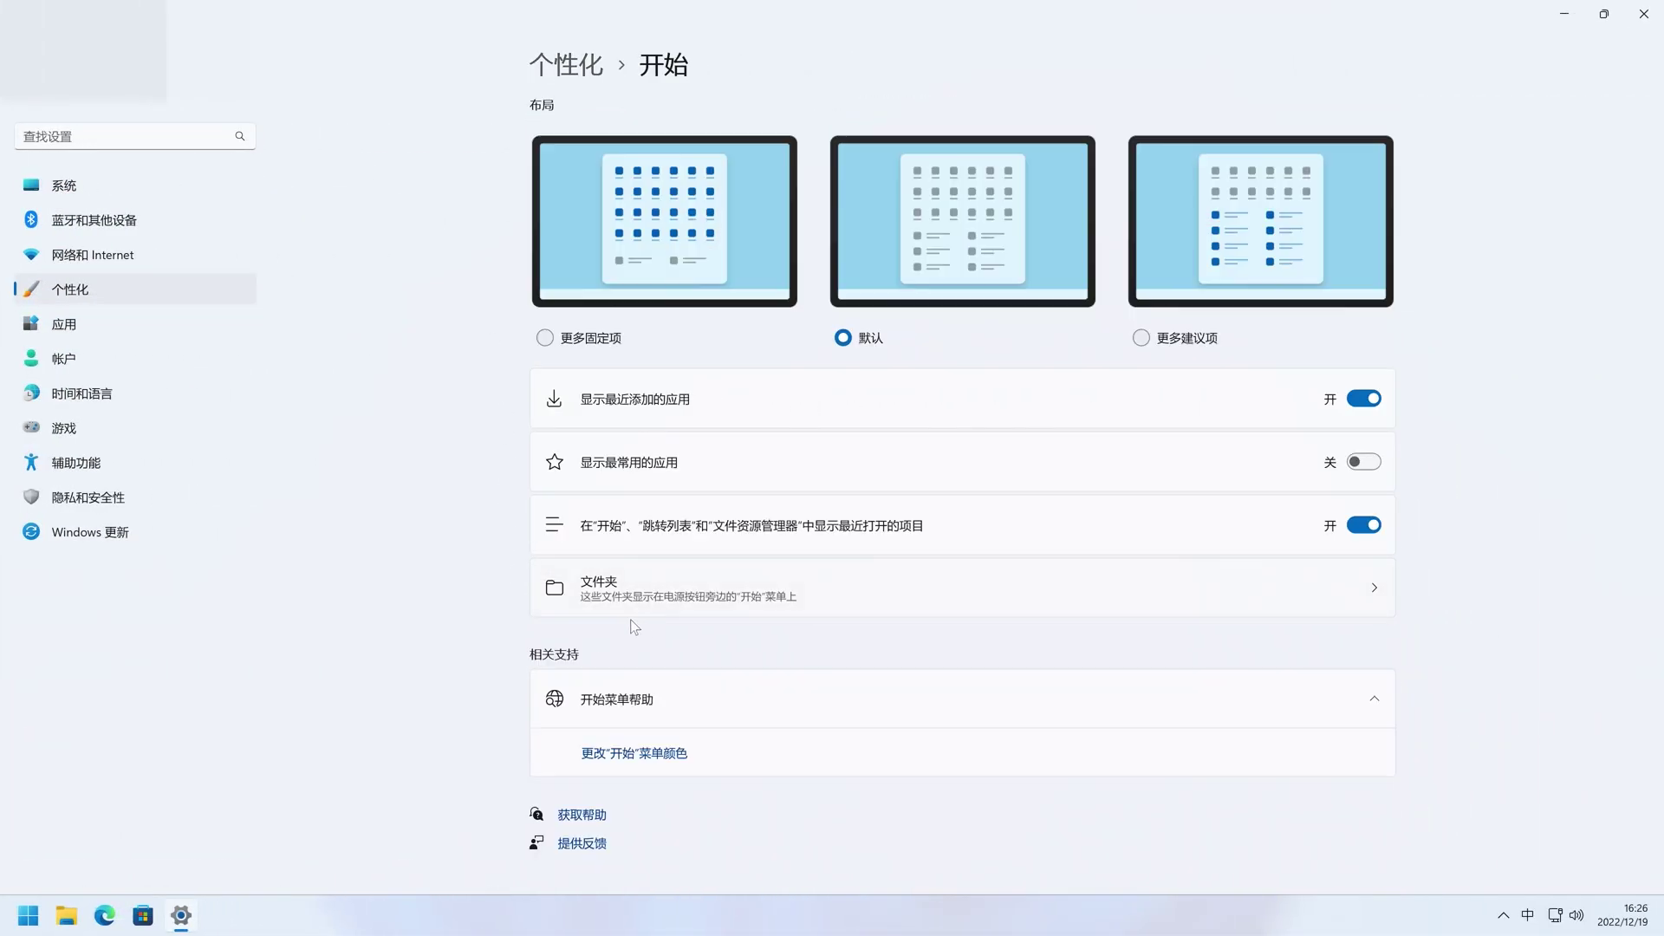
pyautogui.click(636, 607)
pyautogui.click(1403, 216)
pyautogui.click(1402, 285)
pyautogui.click(1400, 354)
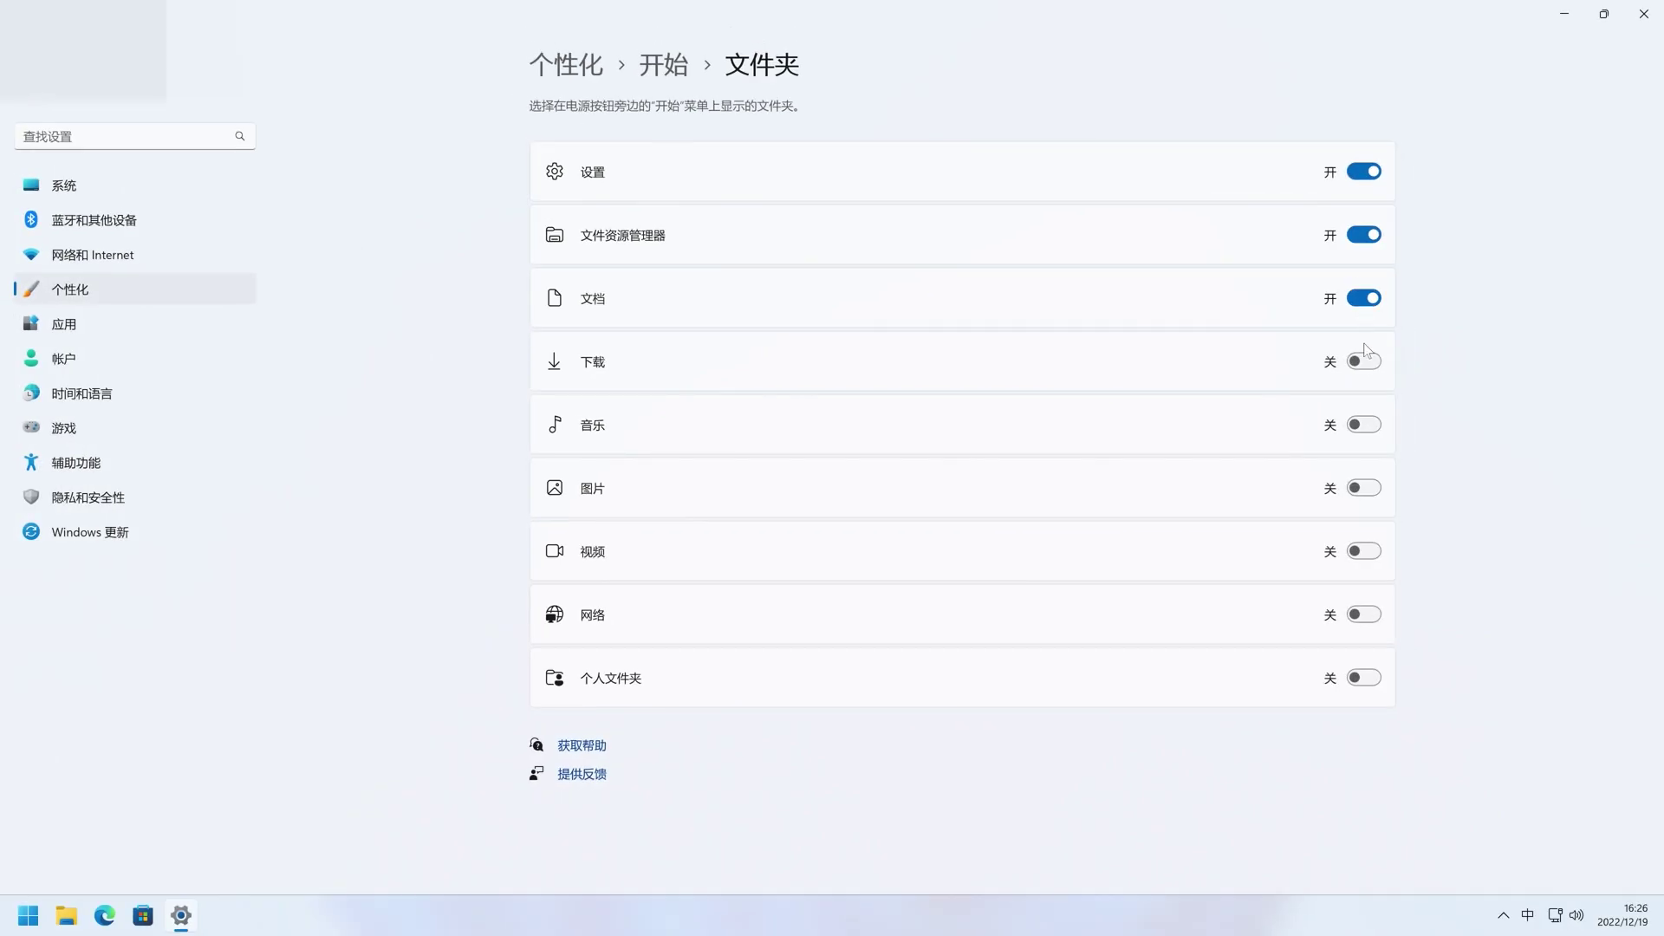
pyautogui.click(1399, 422)
pyautogui.click(1398, 490)
pyautogui.click(1397, 556)
pyautogui.click(1395, 691)
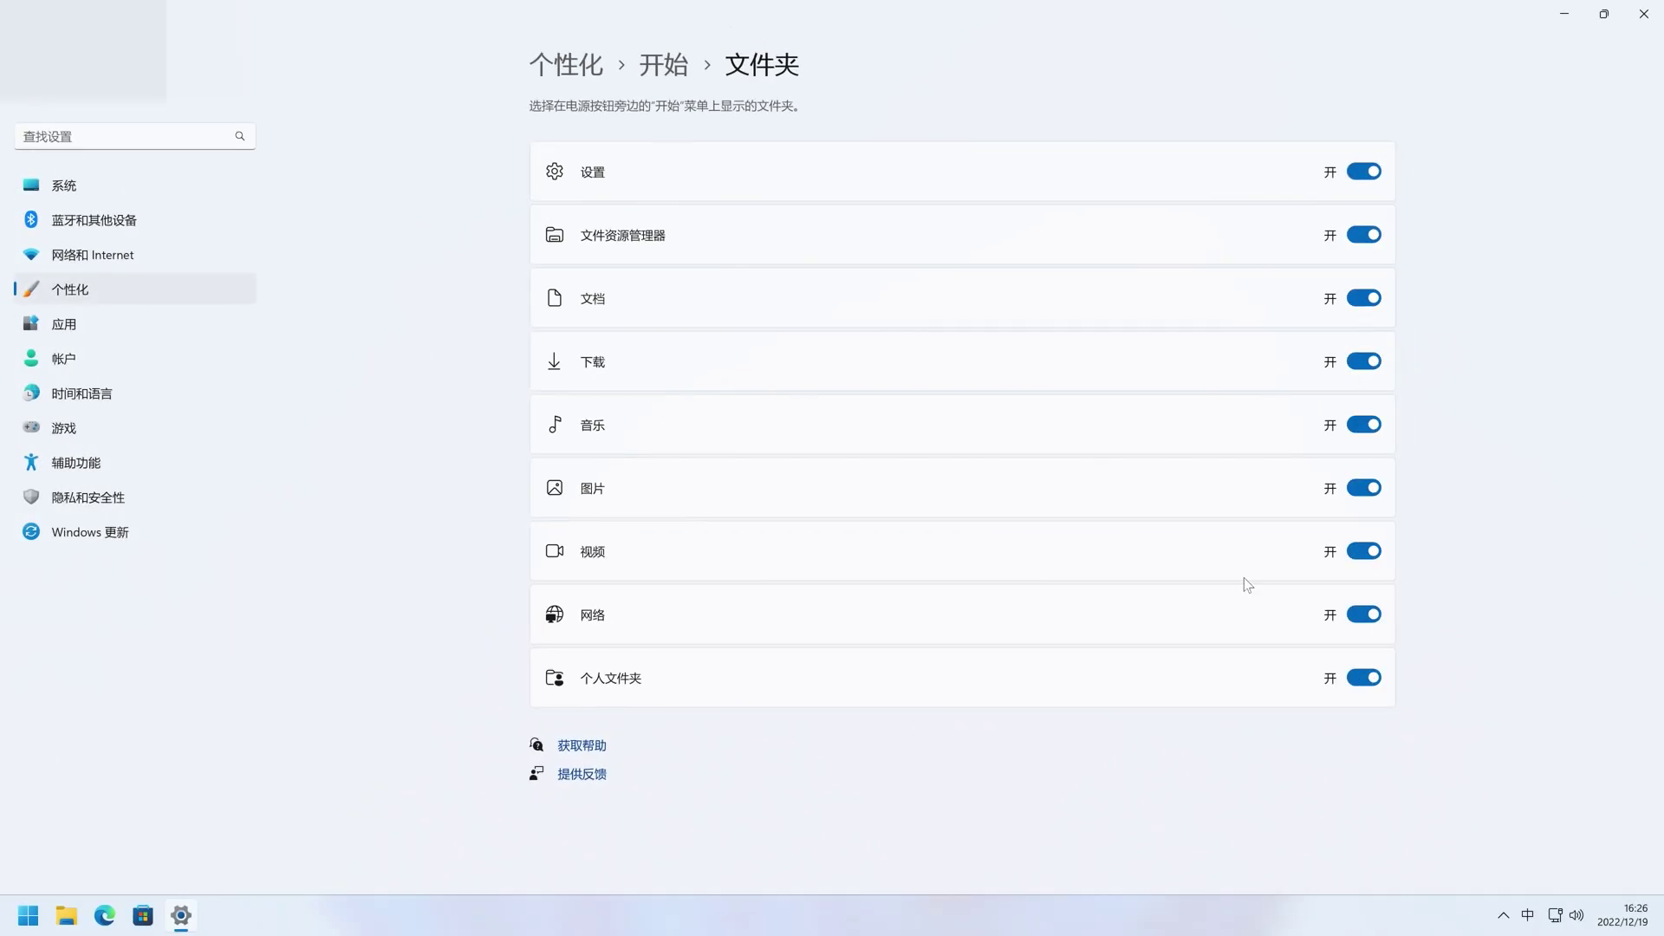
pyautogui.press('super')
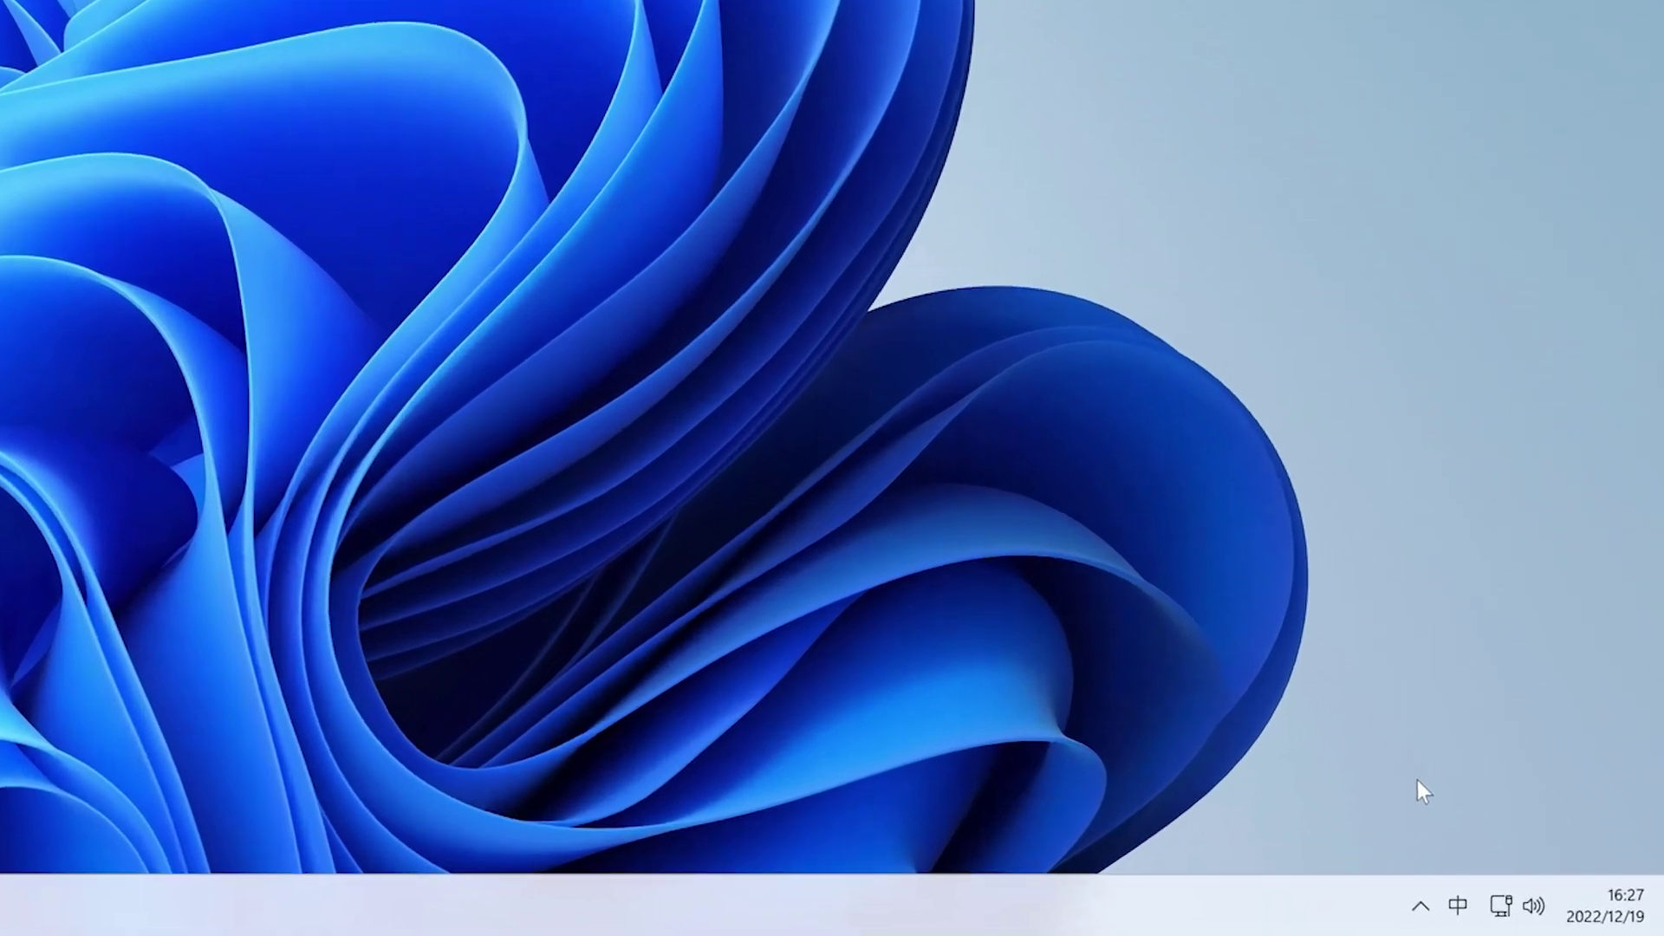
# - In 高级键盘设置 under 时间和语言 > 输入, set the 切换输入语言 hotkey to Ctrl + Shift and toggle the Chinese/English input mode
pyautogui.press('shift')
pyautogui.press('shift')
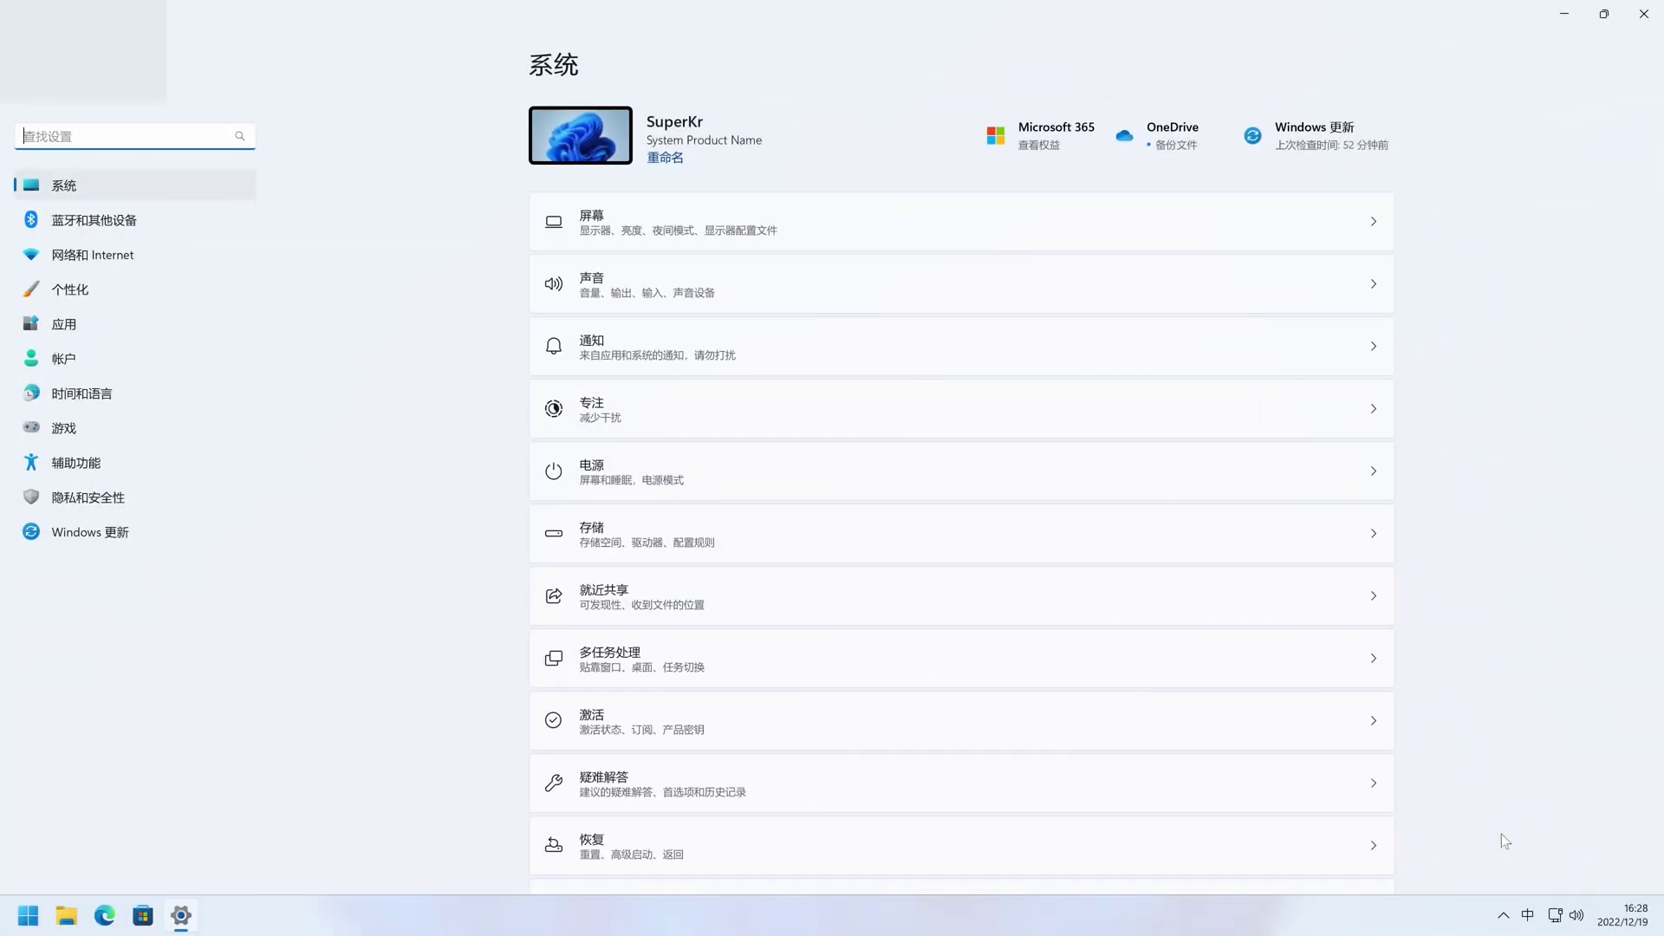
pyautogui.click(154, 404)
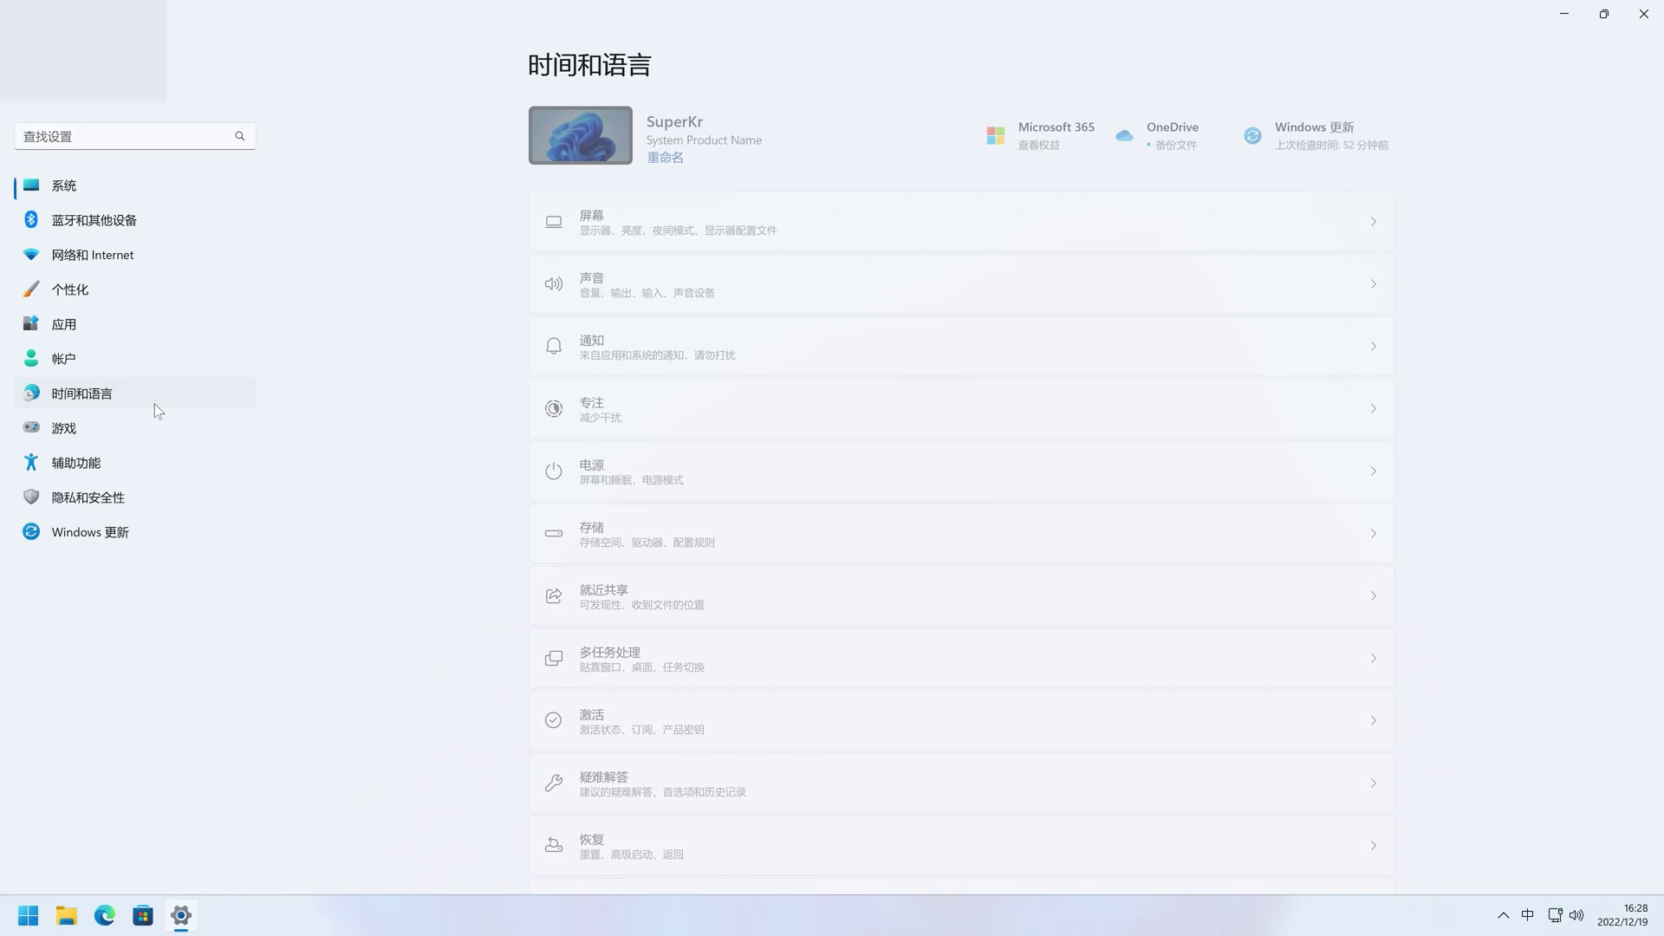
pyautogui.click(779, 329)
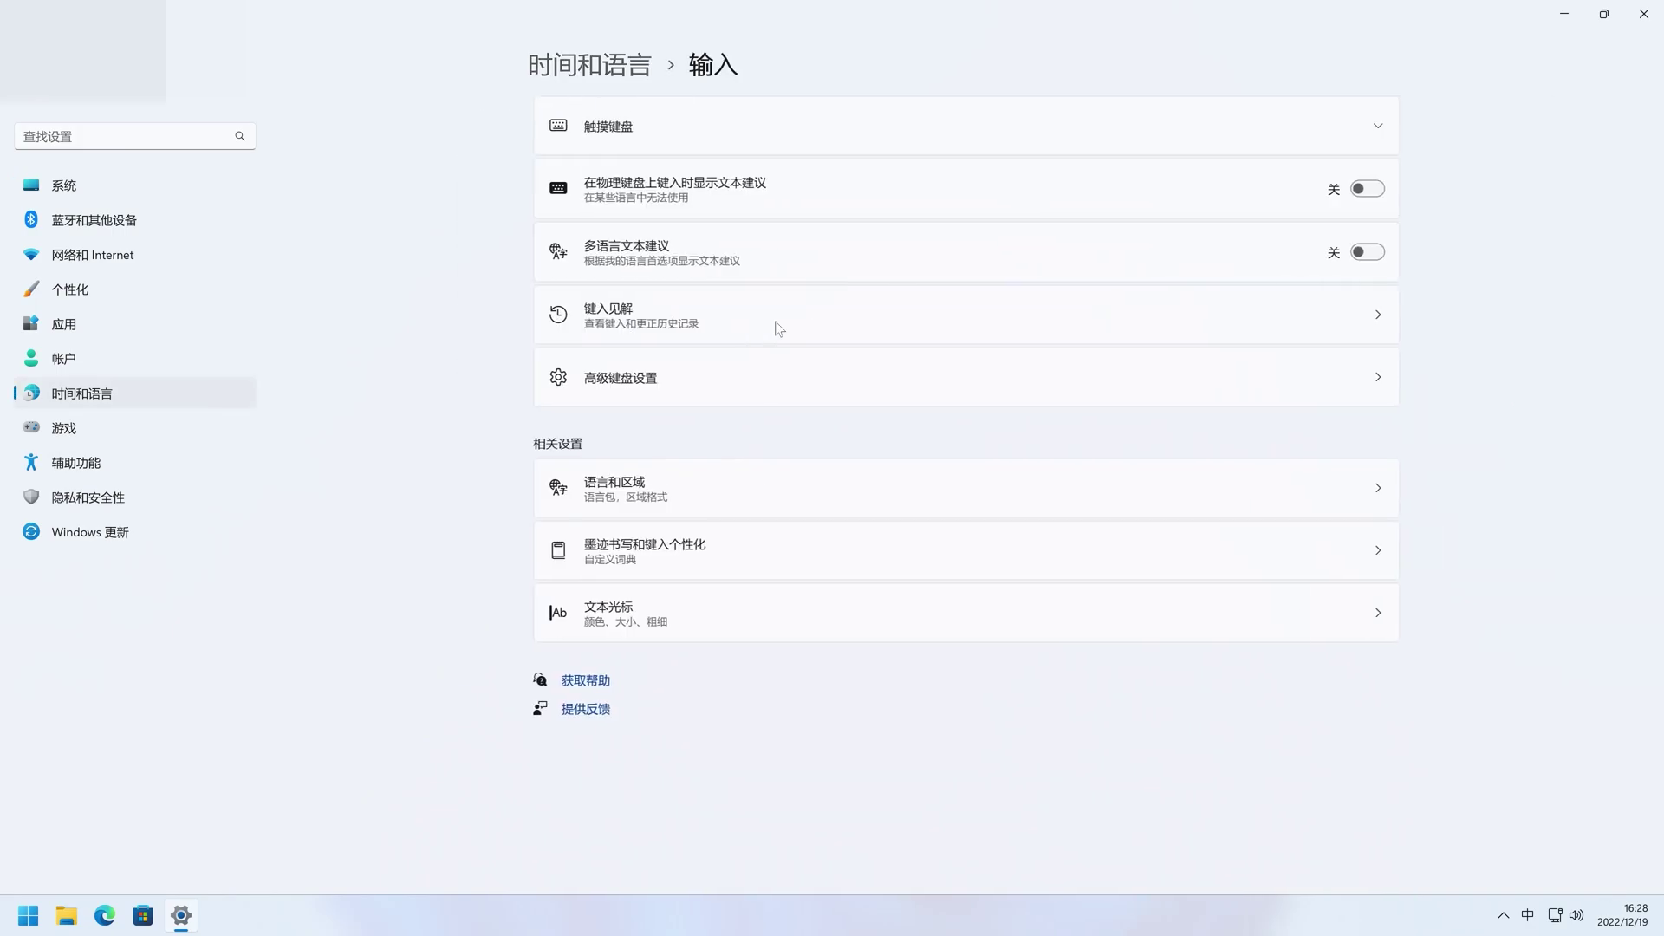
pyautogui.click(659, 381)
pyautogui.click(567, 414)
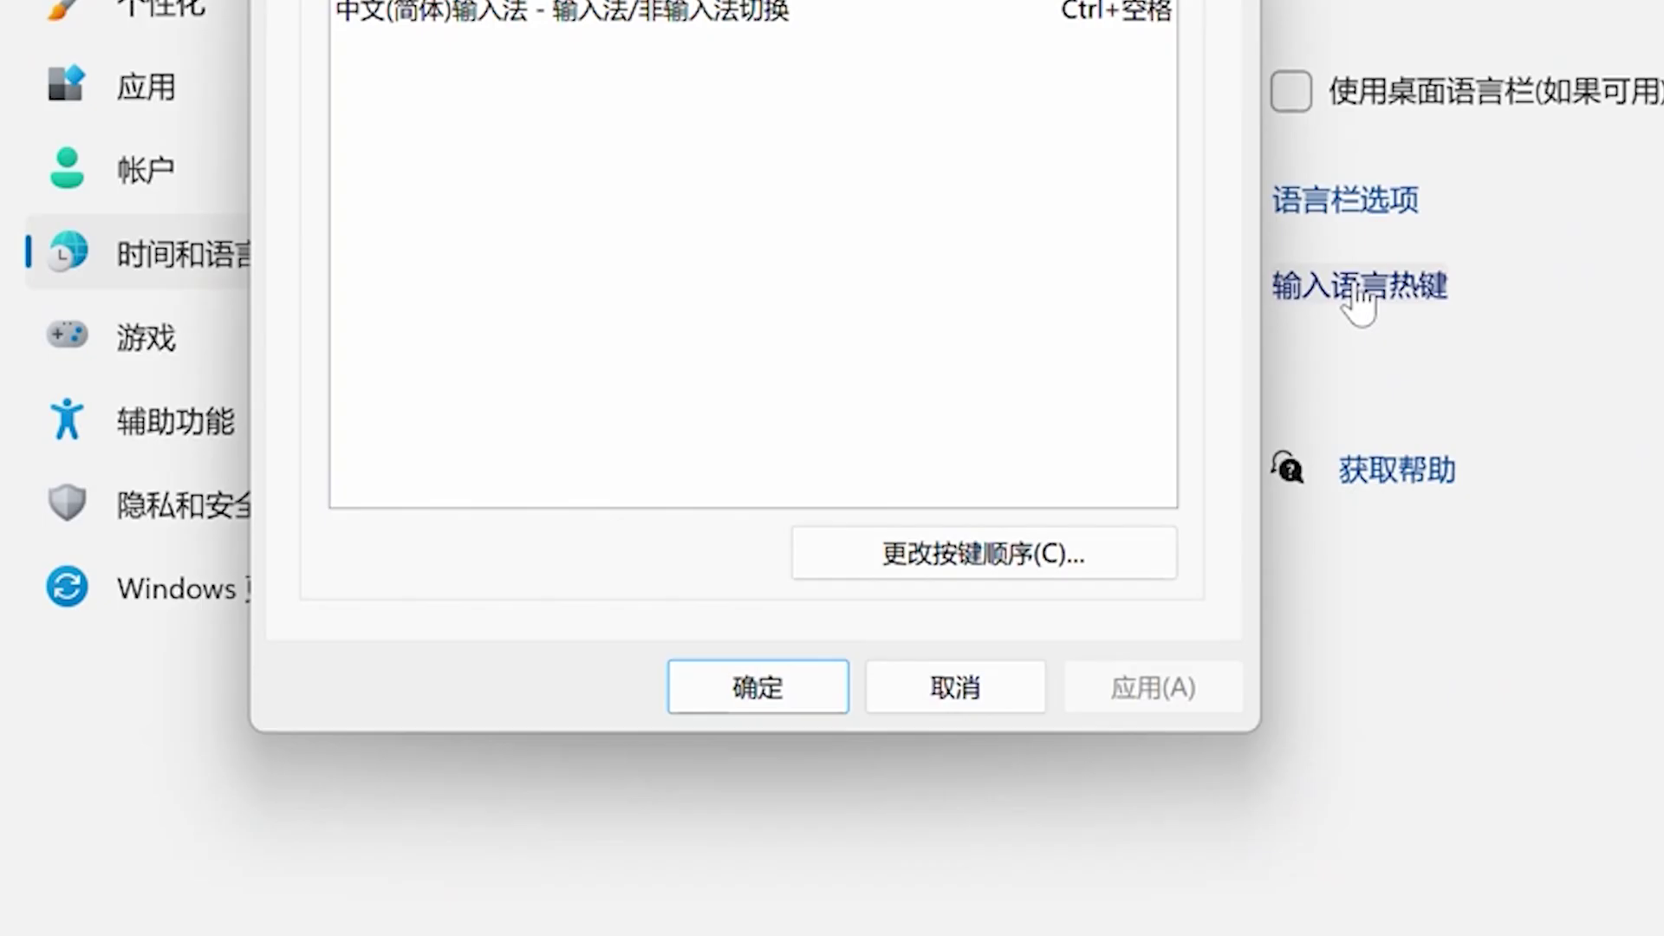
pyautogui.click(451, 519)
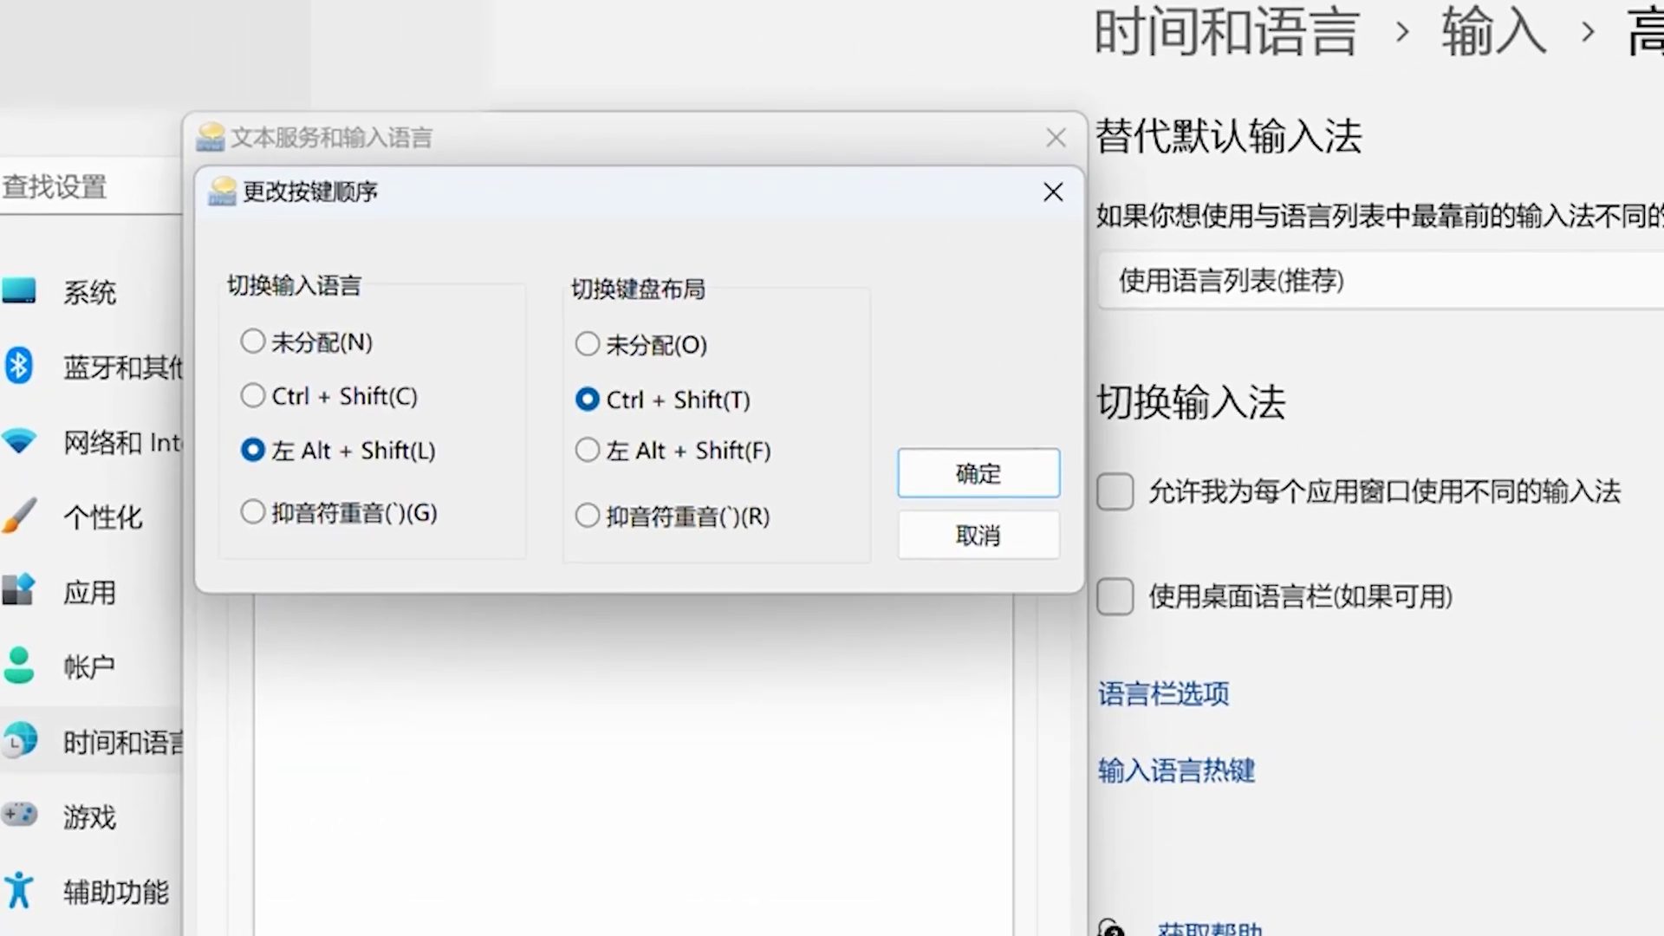
pyautogui.click(183, 234)
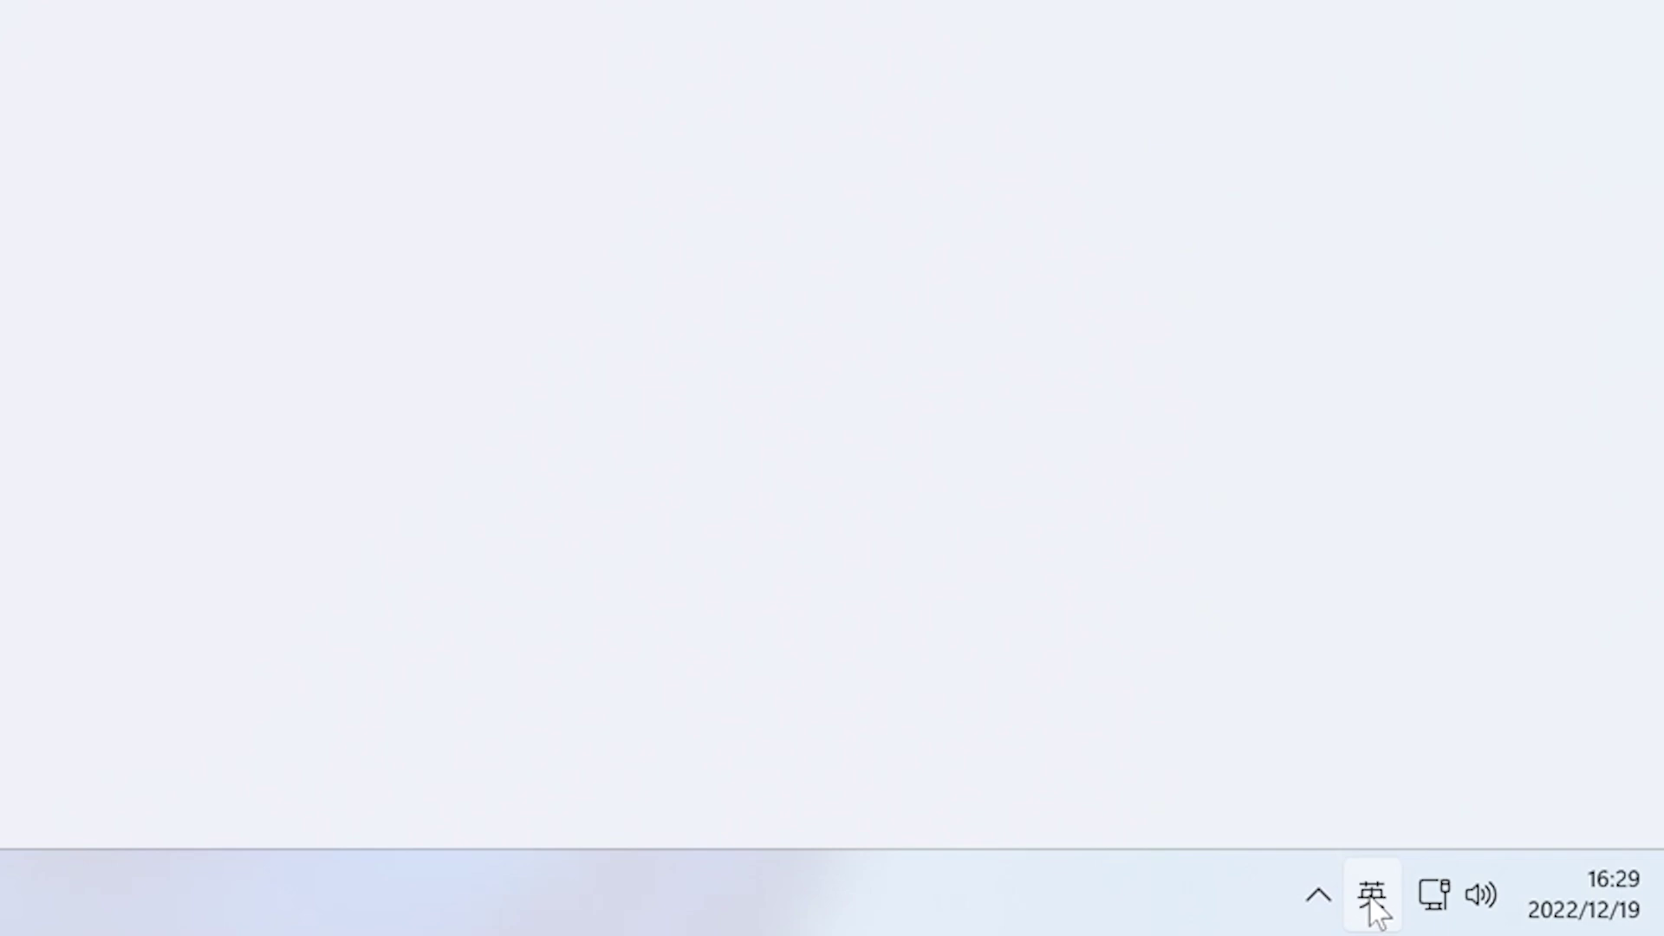
pyautogui.click(1370, 899)
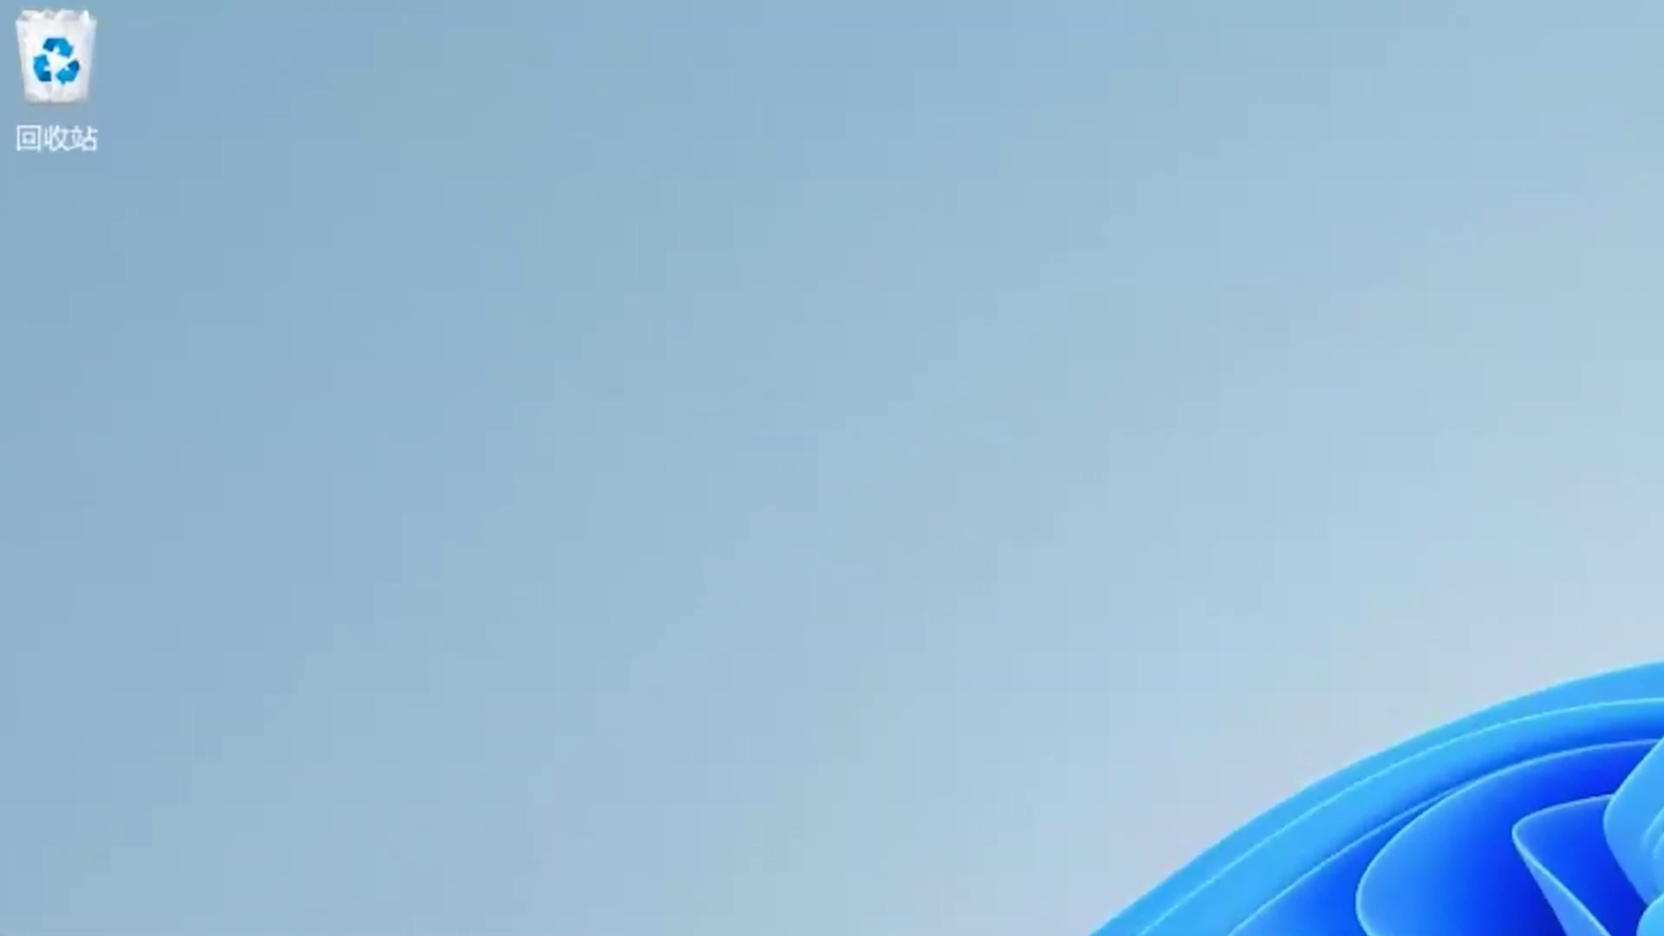
# - In the desktop icon settings under 个性化 > 主题, enable the desktop icons for 此电脑, the user's files, 网络 and 控制面板
pyautogui.rightClick(1179, 899)
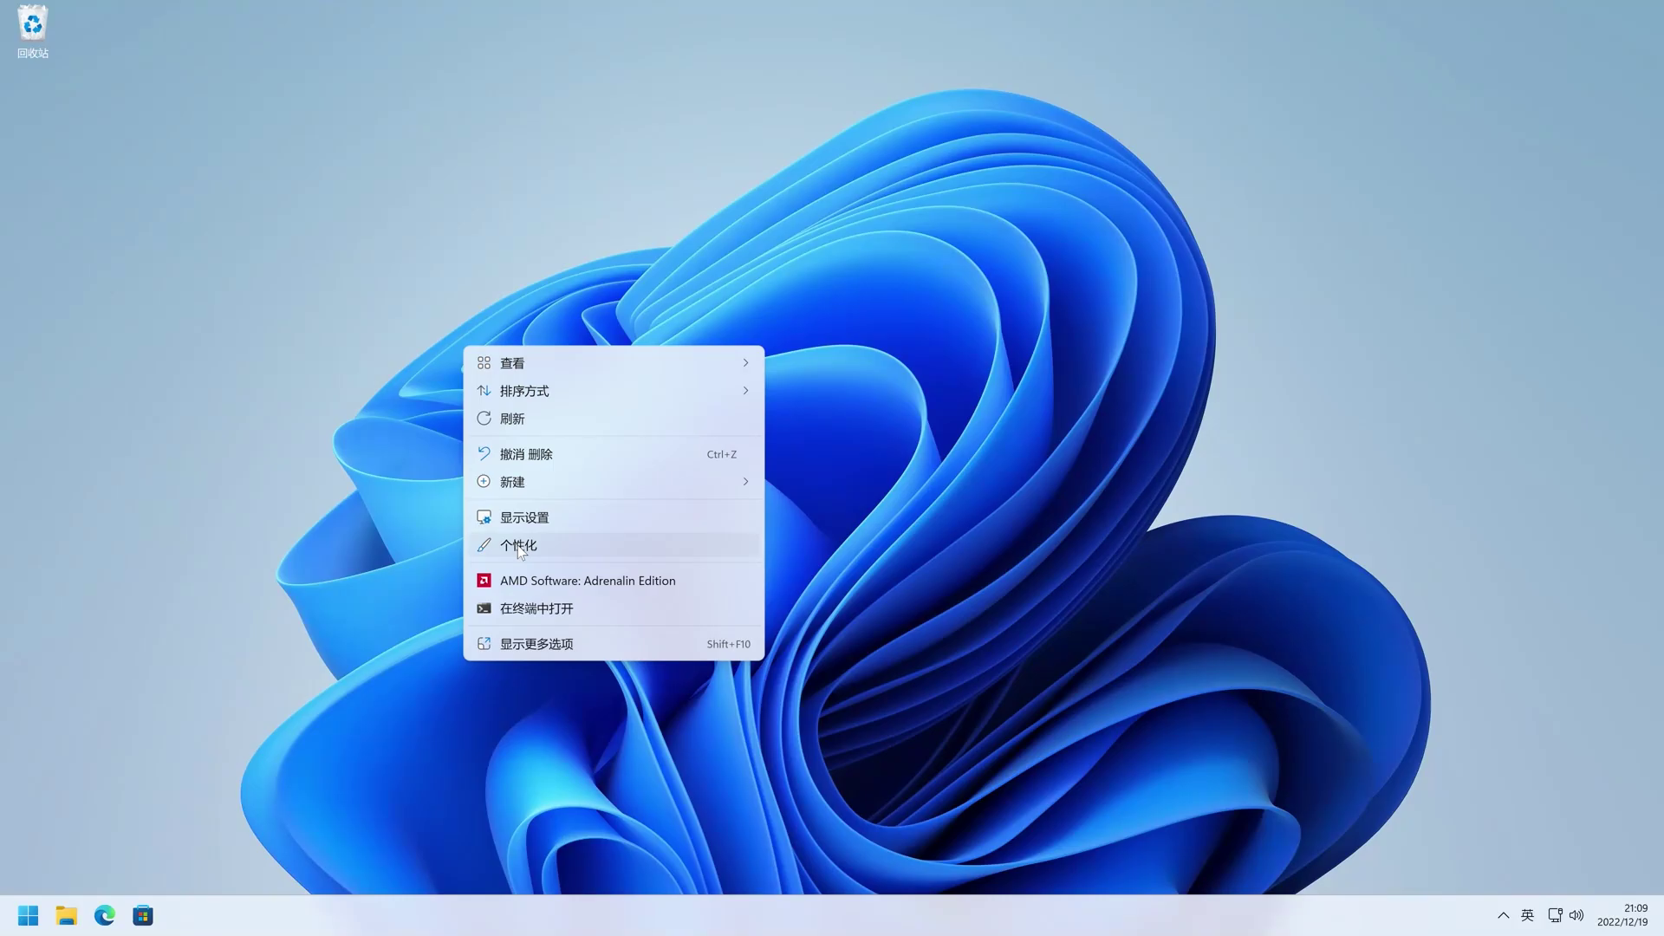
pyautogui.click(524, 546)
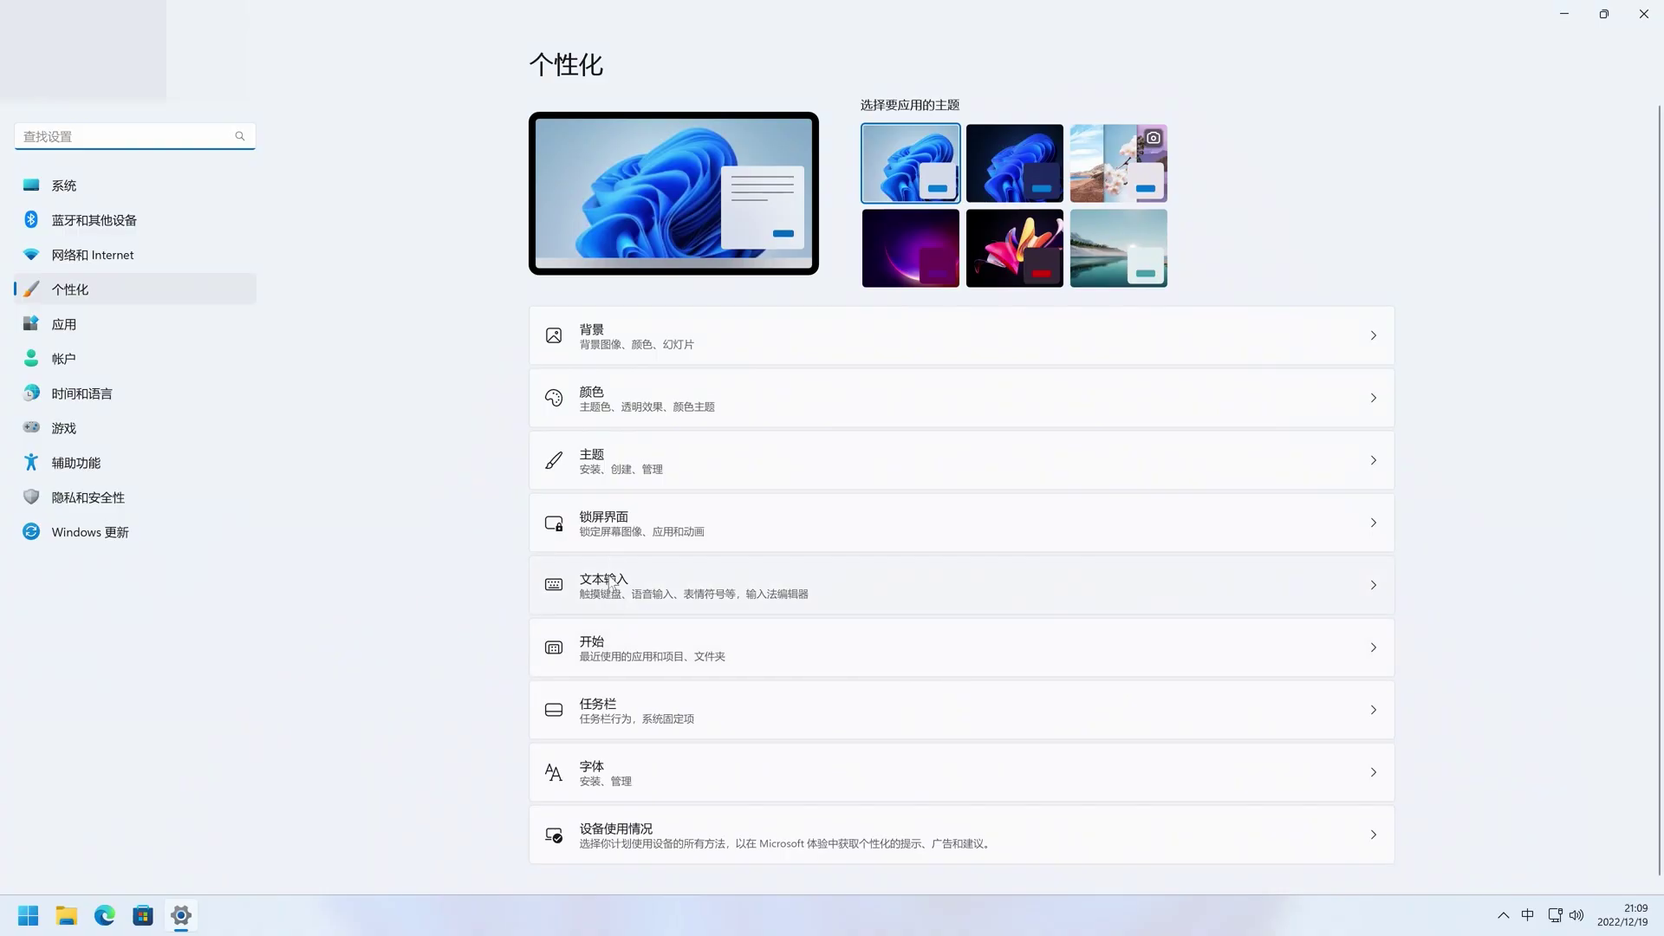
pyautogui.click(632, 476)
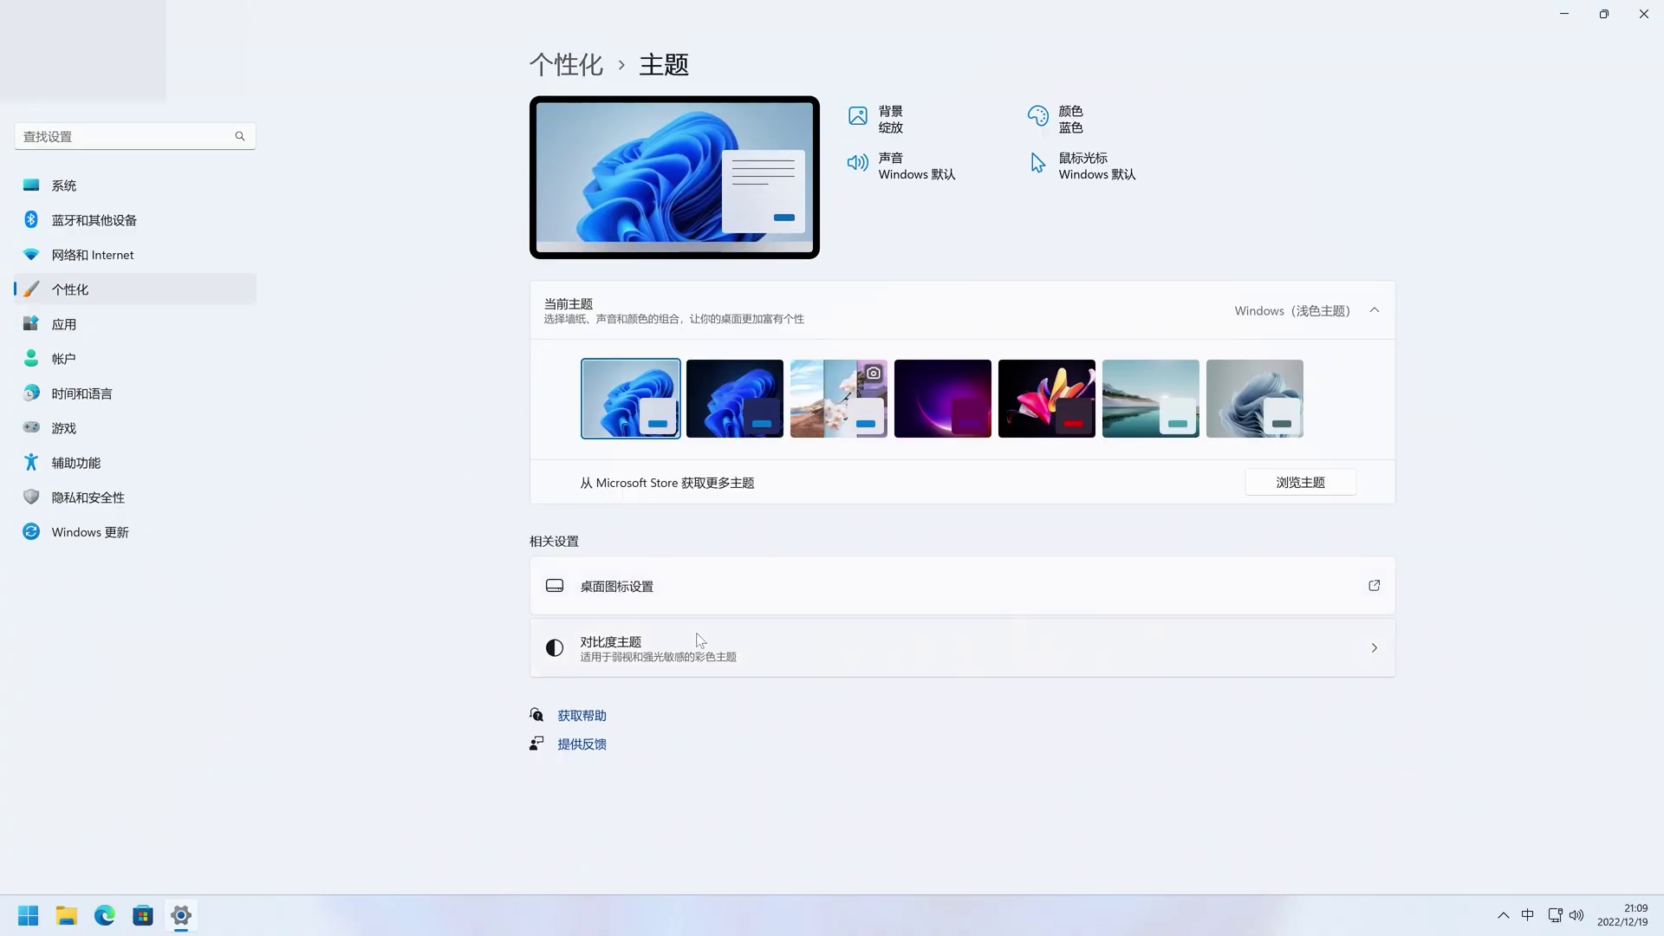
pyautogui.click(652, 595)
pyautogui.click(244, 127)
pyautogui.click(76, 149)
pyautogui.click(374, 453)
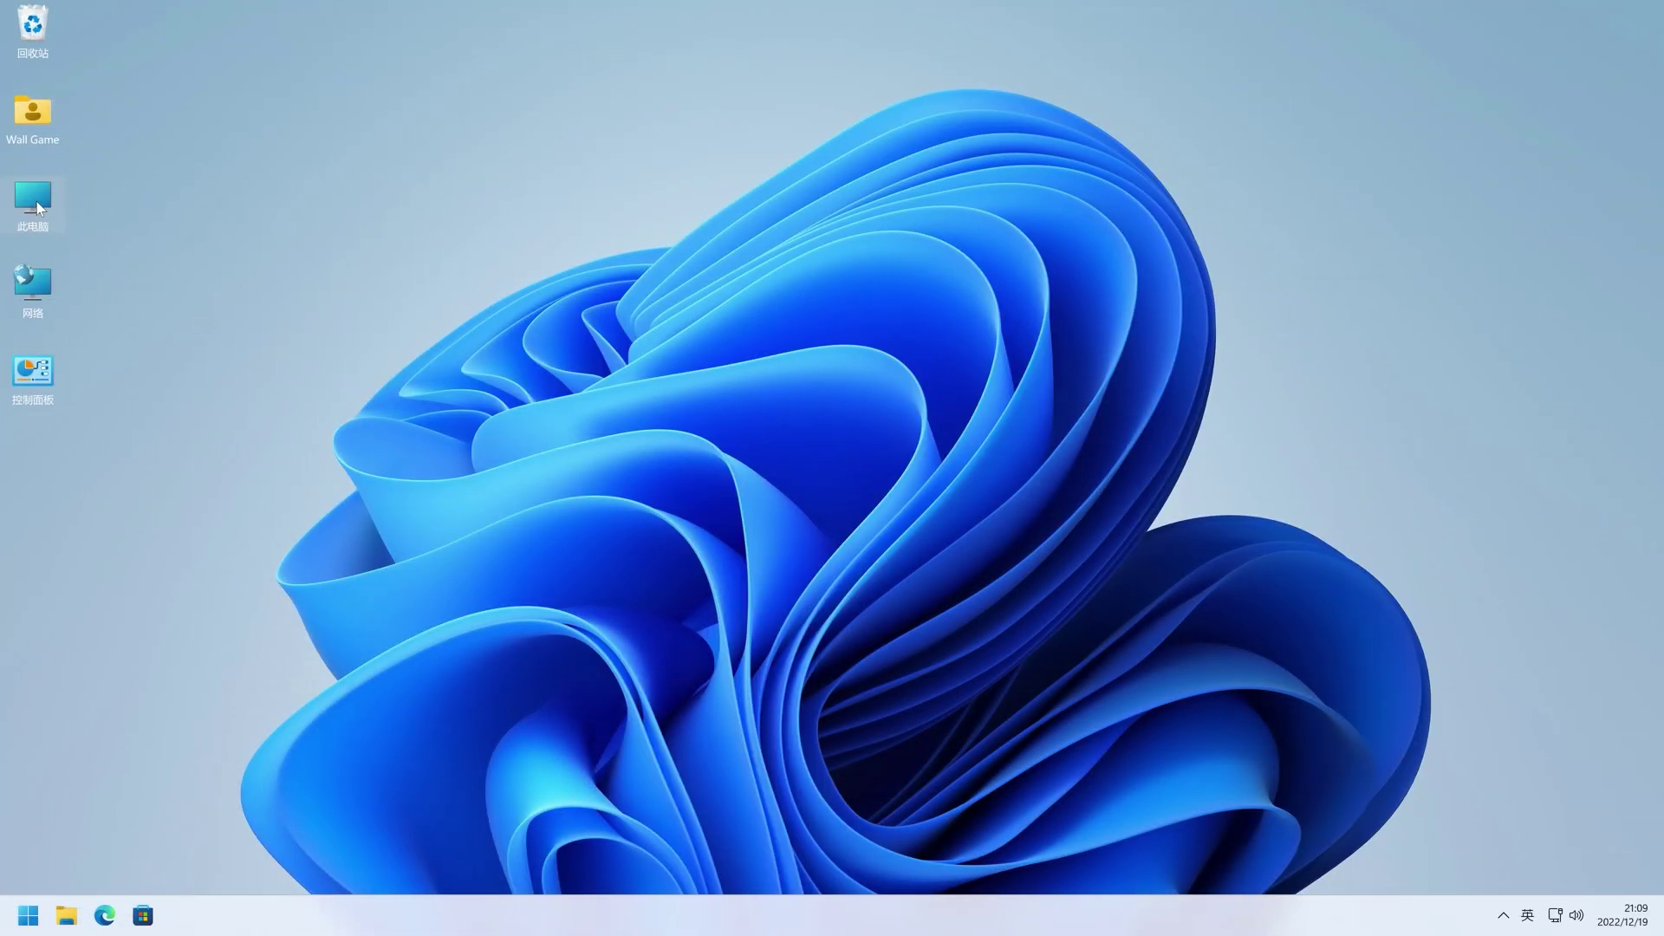
# - Open 此电脑 and, in its 文件夹选项, set 打开文件资源管理器时打开 to 此电脑 and apply it
pyautogui.doubleClick(37, 201)
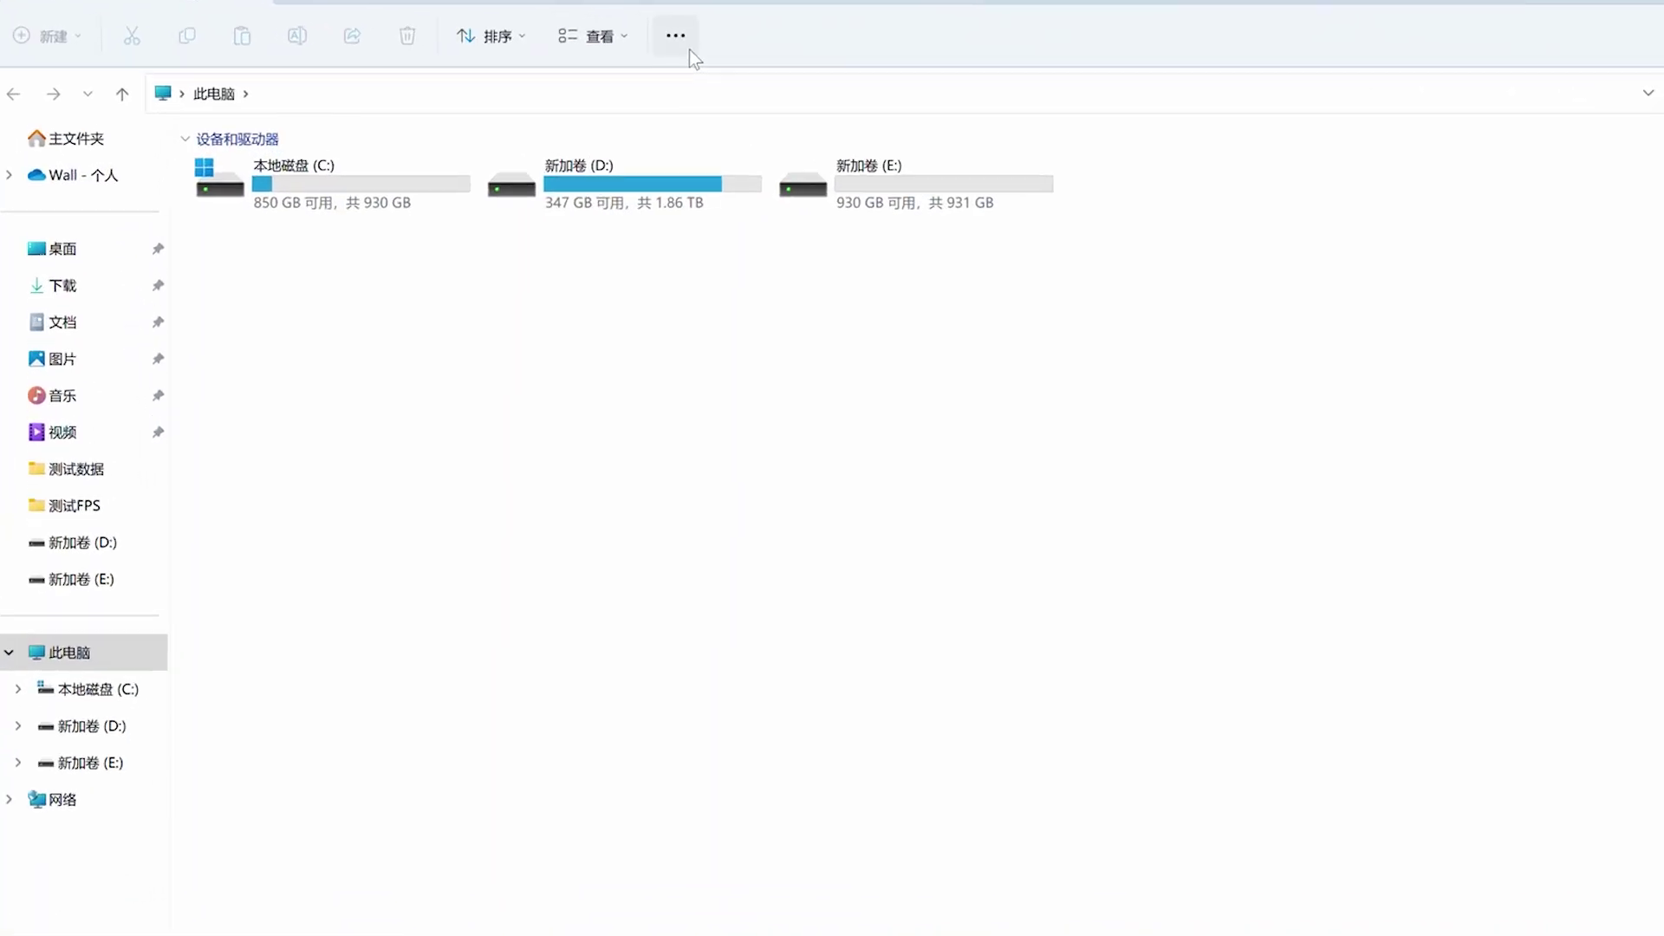
pyautogui.click(521, 55)
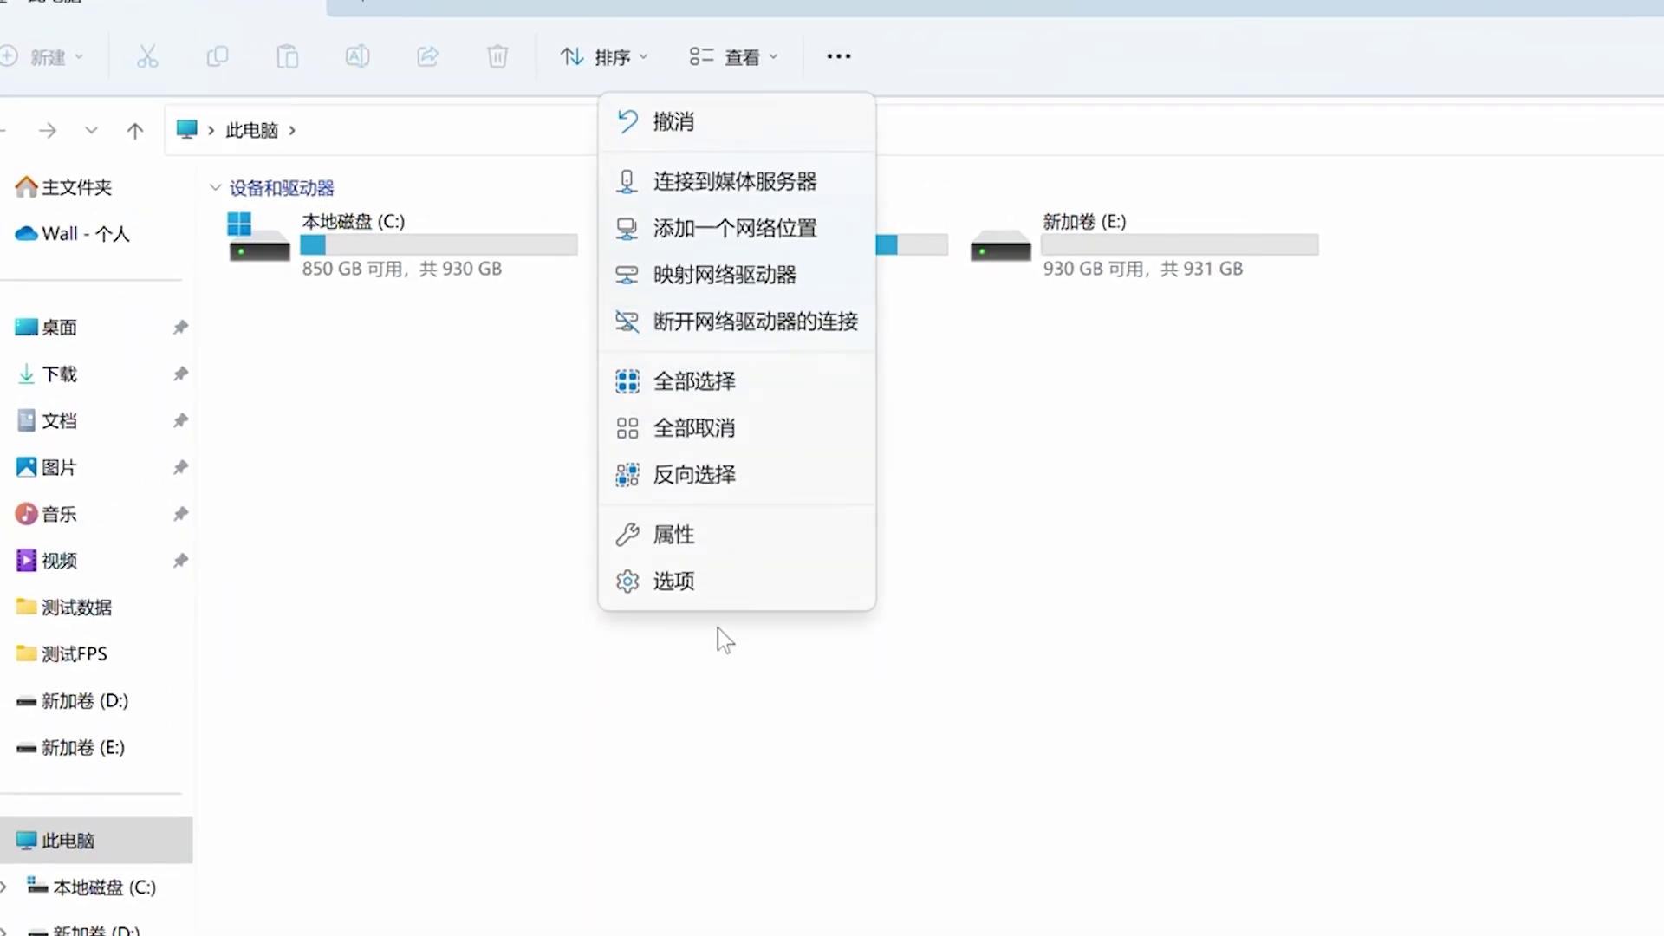
pyautogui.click(699, 583)
pyautogui.click(230, 206)
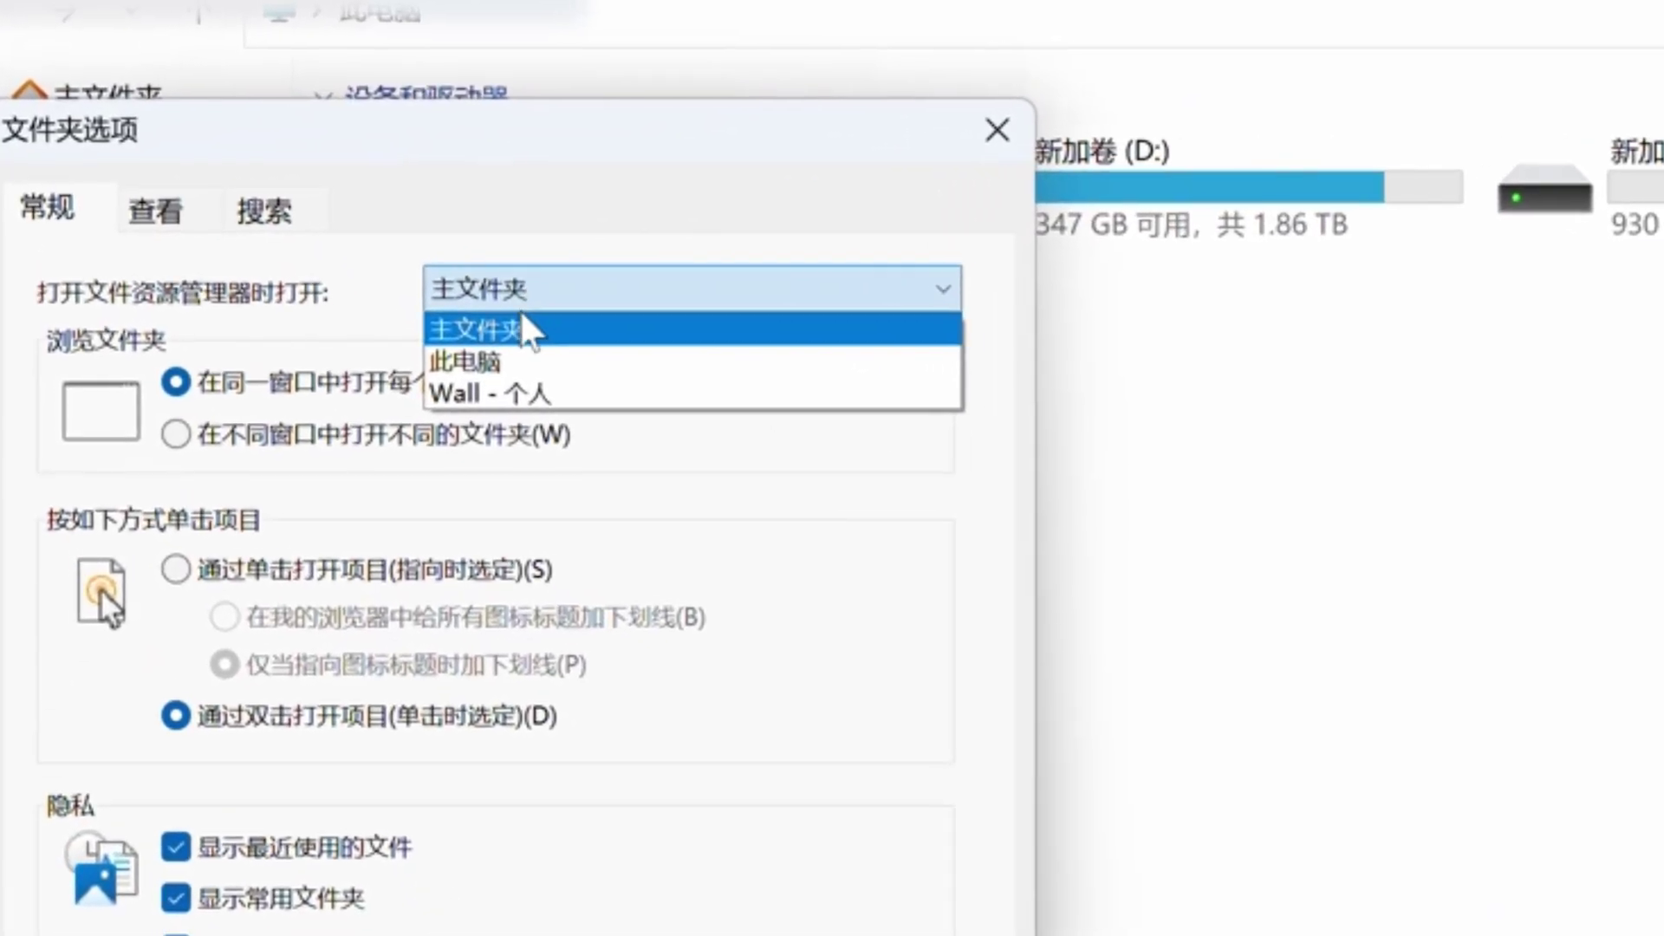
pyautogui.click(525, 374)
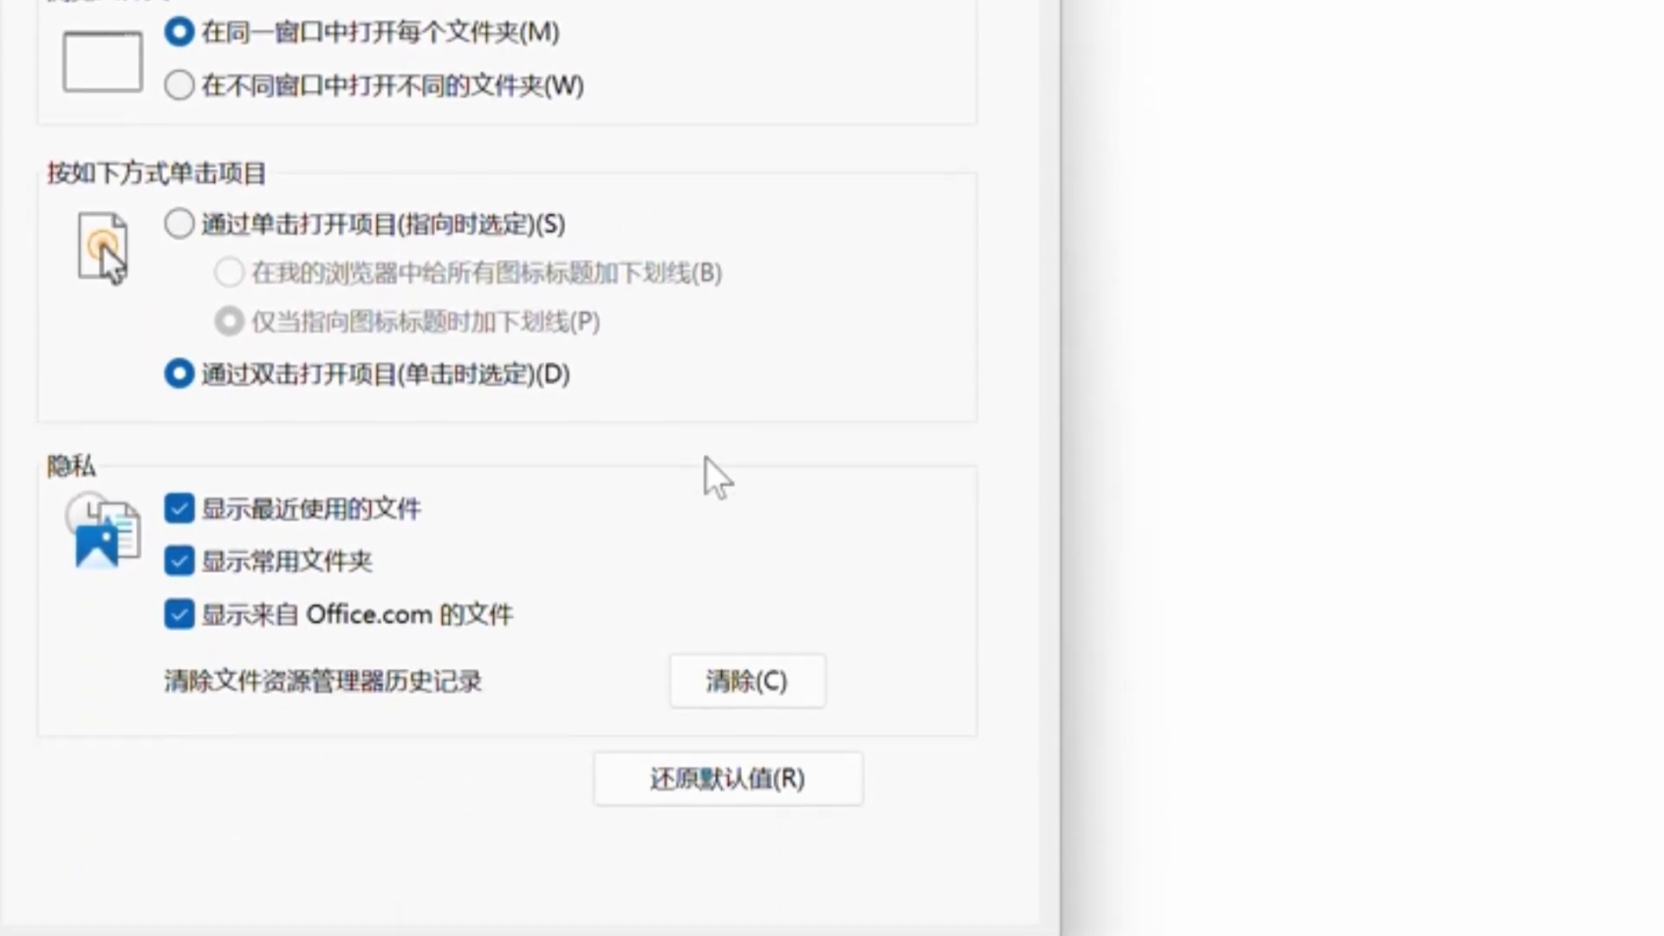
pyautogui.click(913, 728)
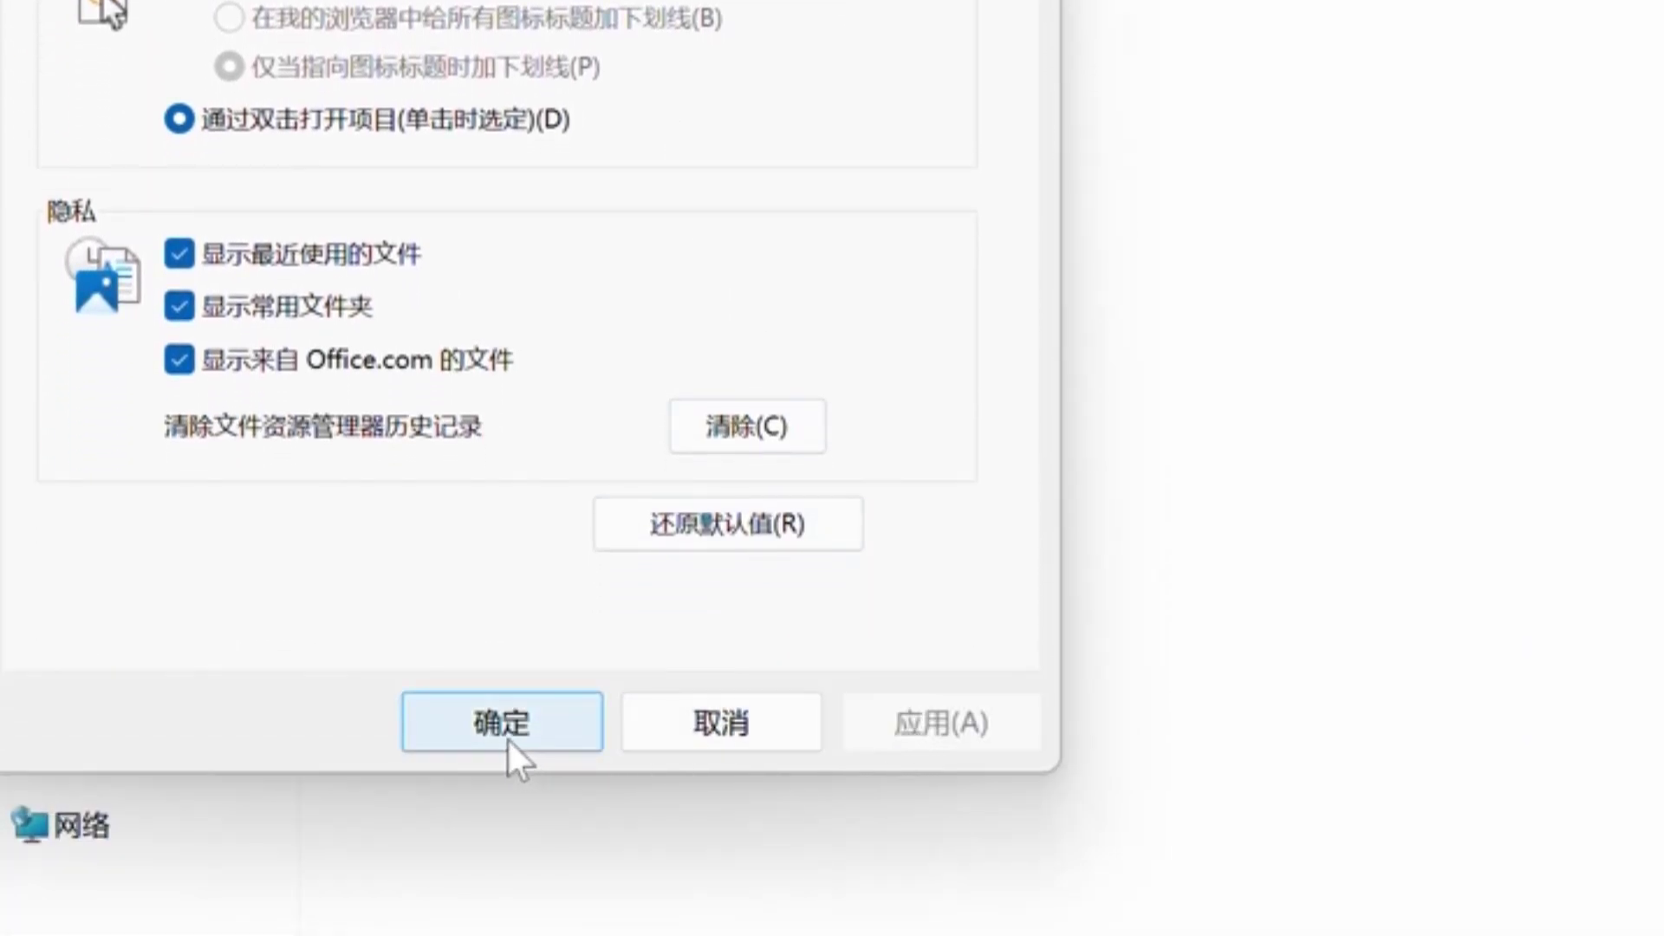
# - In the 隐私 section of 文件夹选项, turn off 显示最近使用的文件, 显示常用文件夹 and 显示来自 Office.com 的文件, and apply
pyautogui.click(343, 254)
pyautogui.click(359, 308)
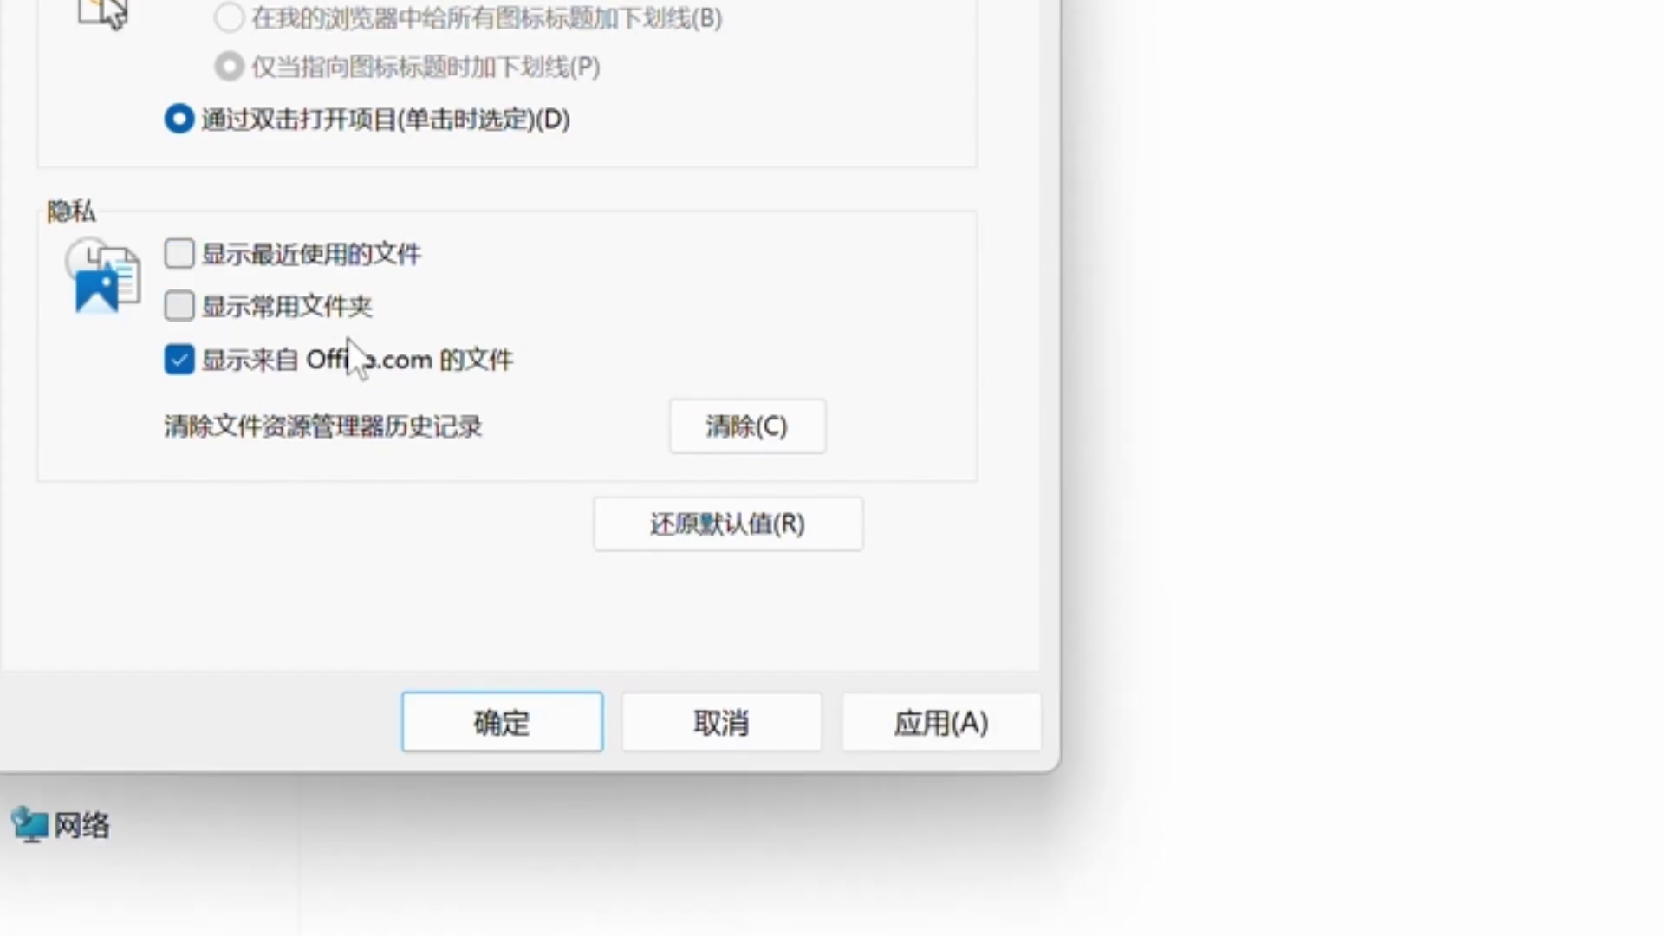
pyautogui.click(967, 741)
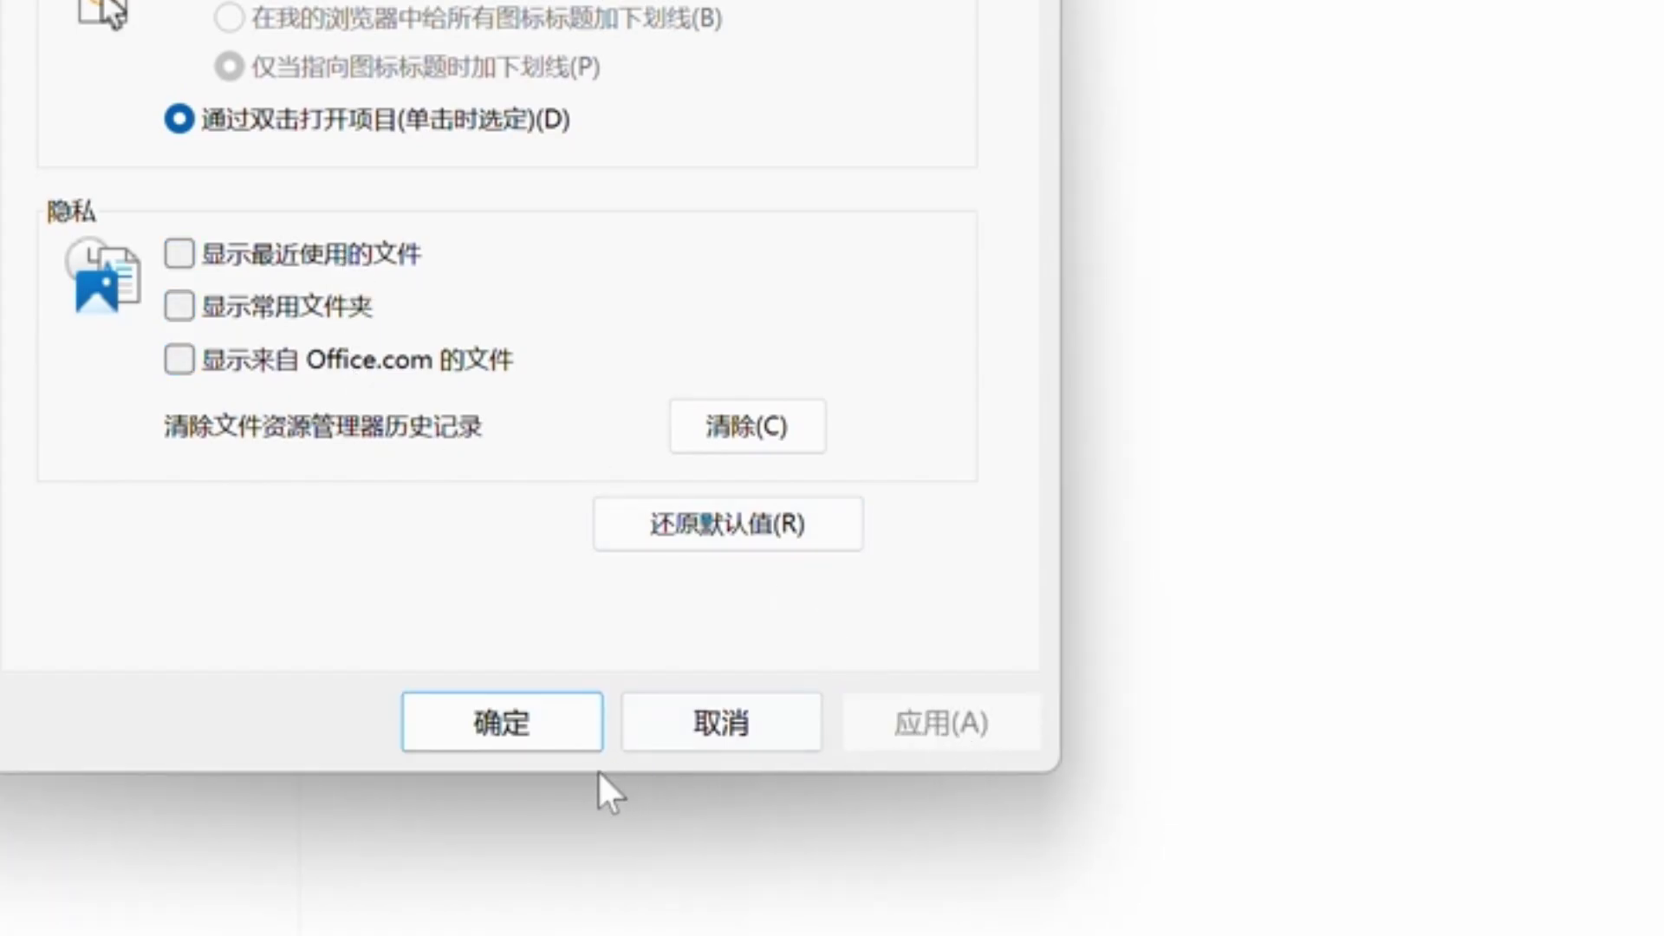
pyautogui.click(513, 741)
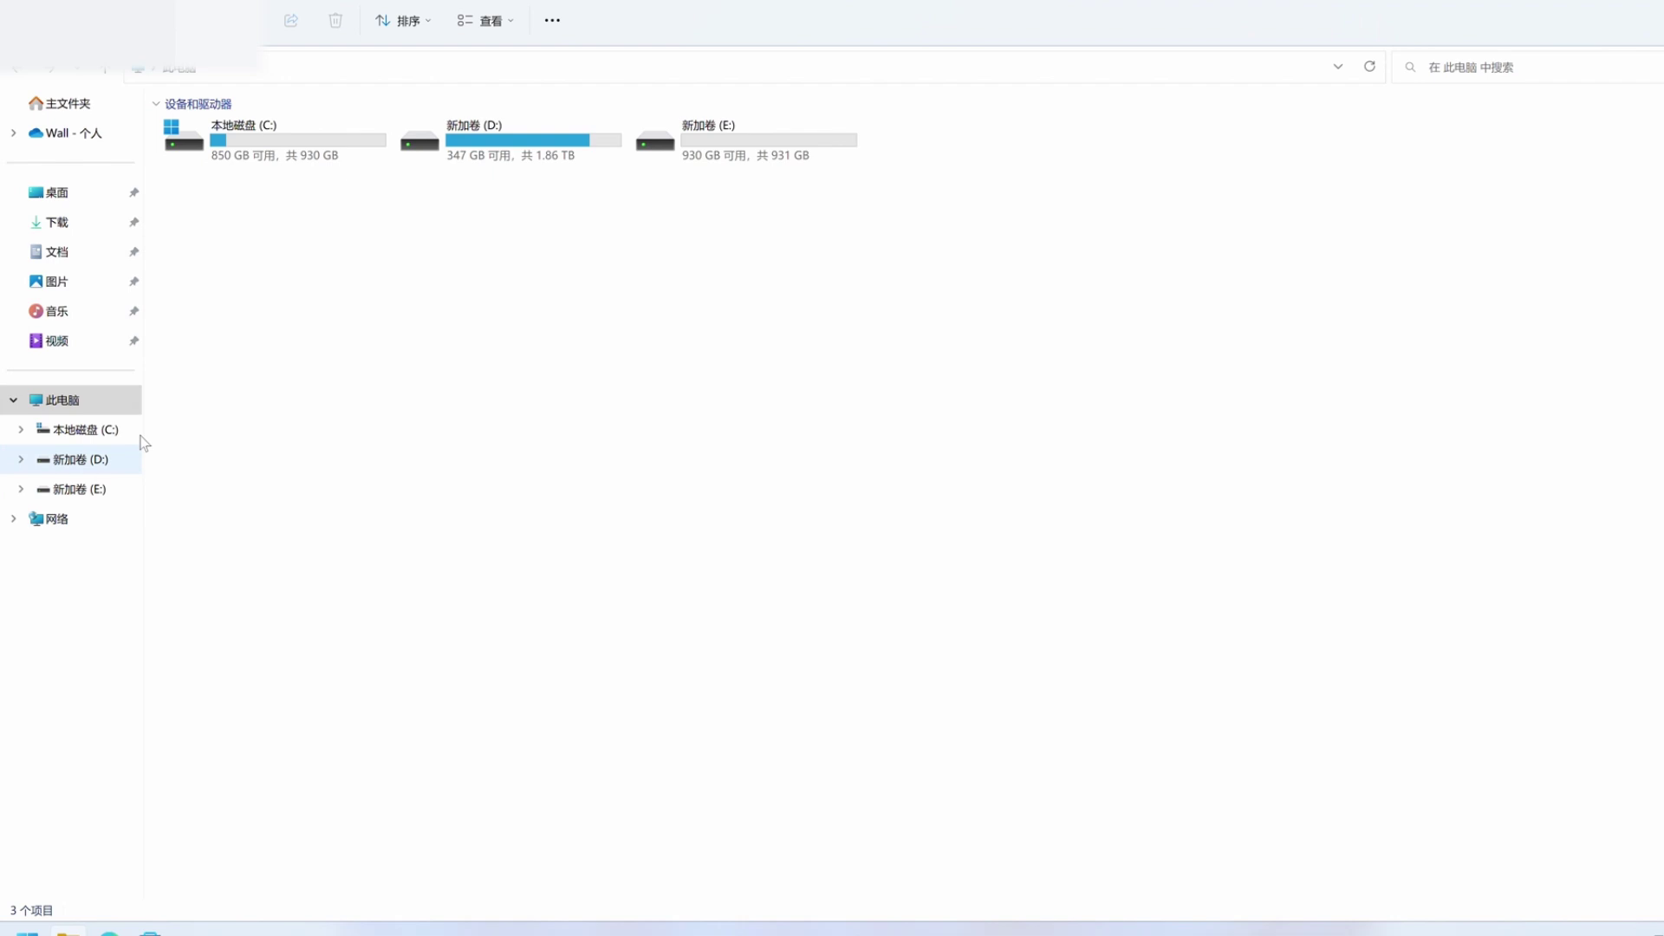
# - Turn on the display of 隐藏的项目 in File Explorer for the user folder under C: > 用户
pyautogui.click(505, 24)
pyautogui.moveTo(514, 340)
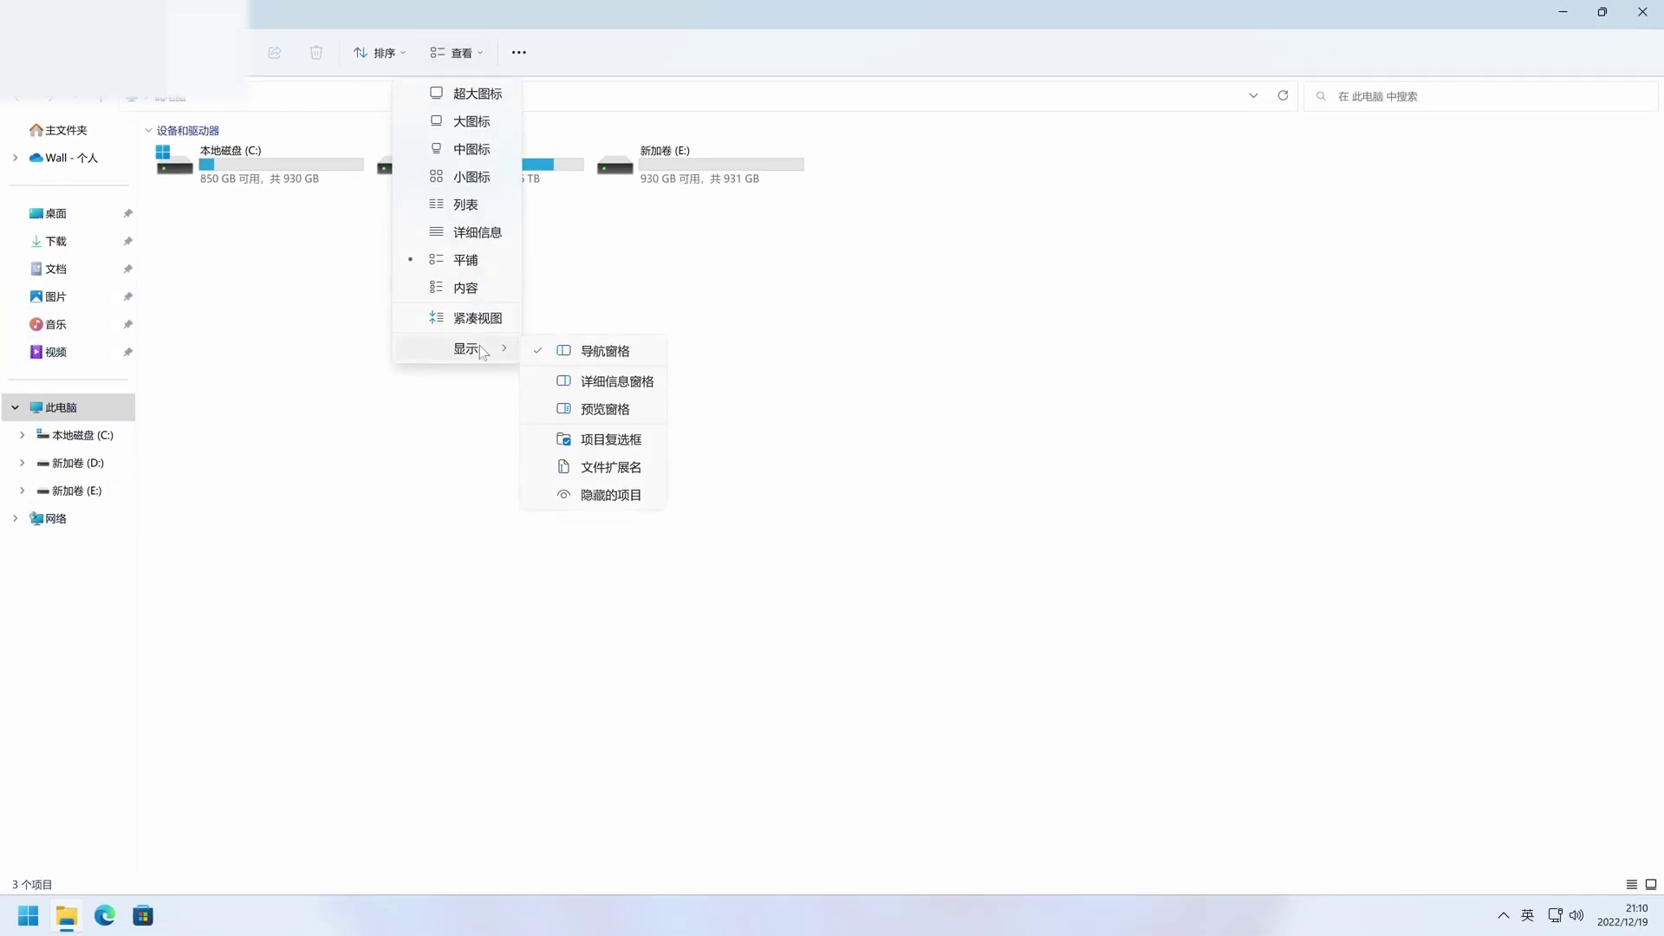
pyautogui.click(611, 495)
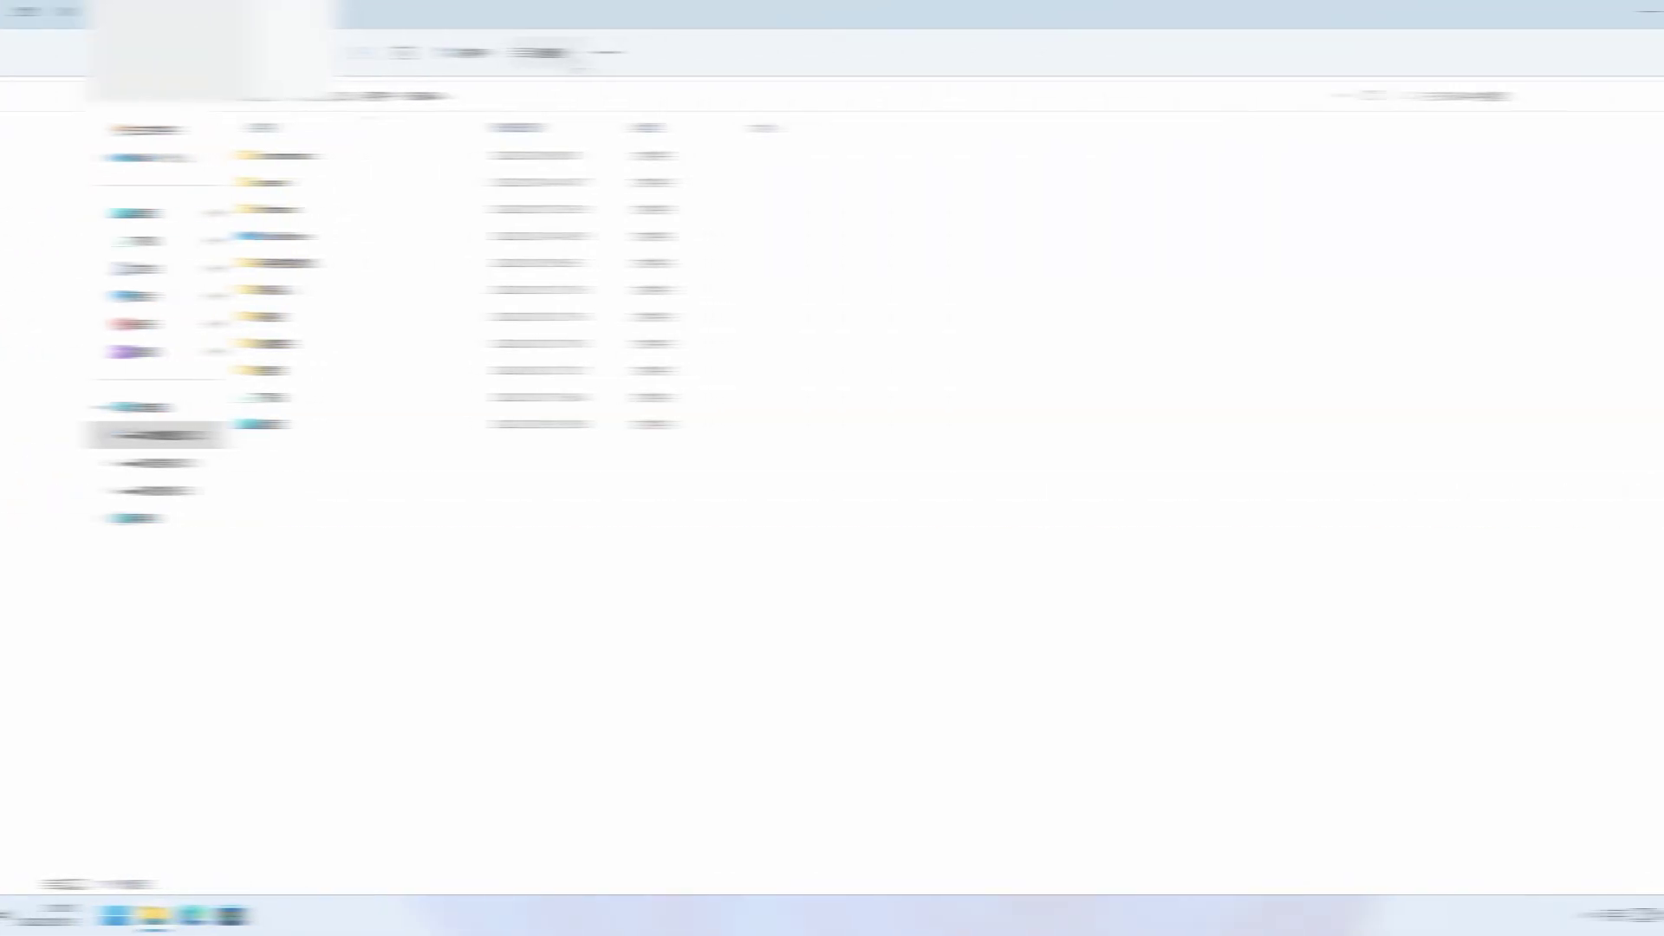
pyautogui.click(457, 52)
pyautogui.moveTo(486, 349)
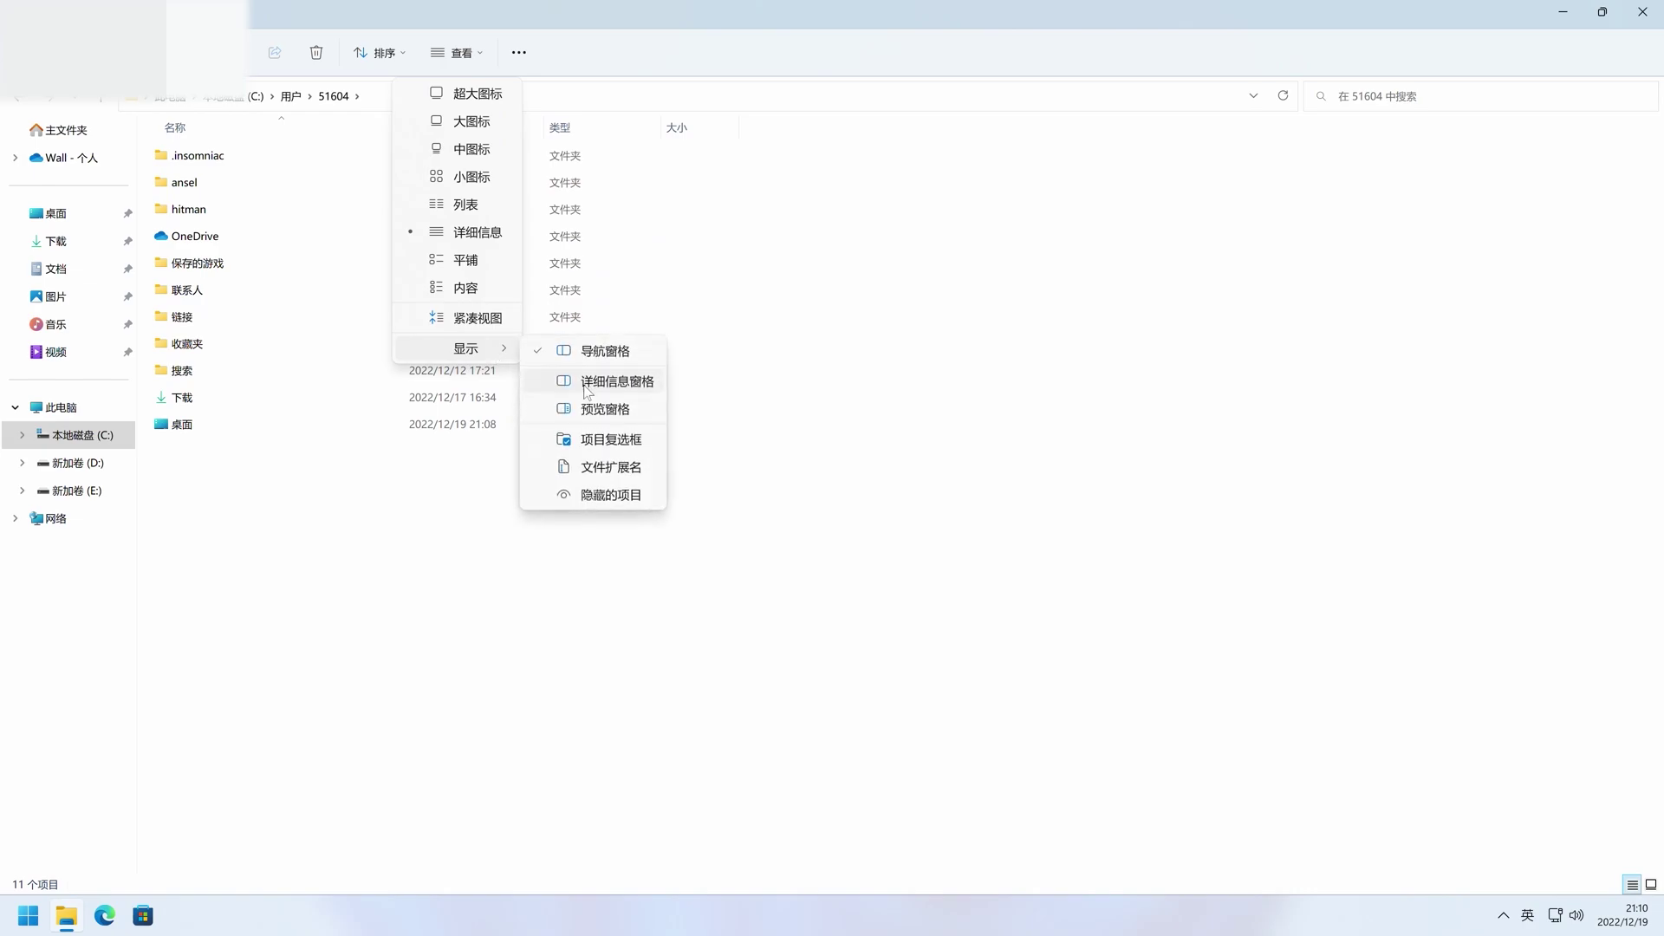
pyautogui.click(610, 496)
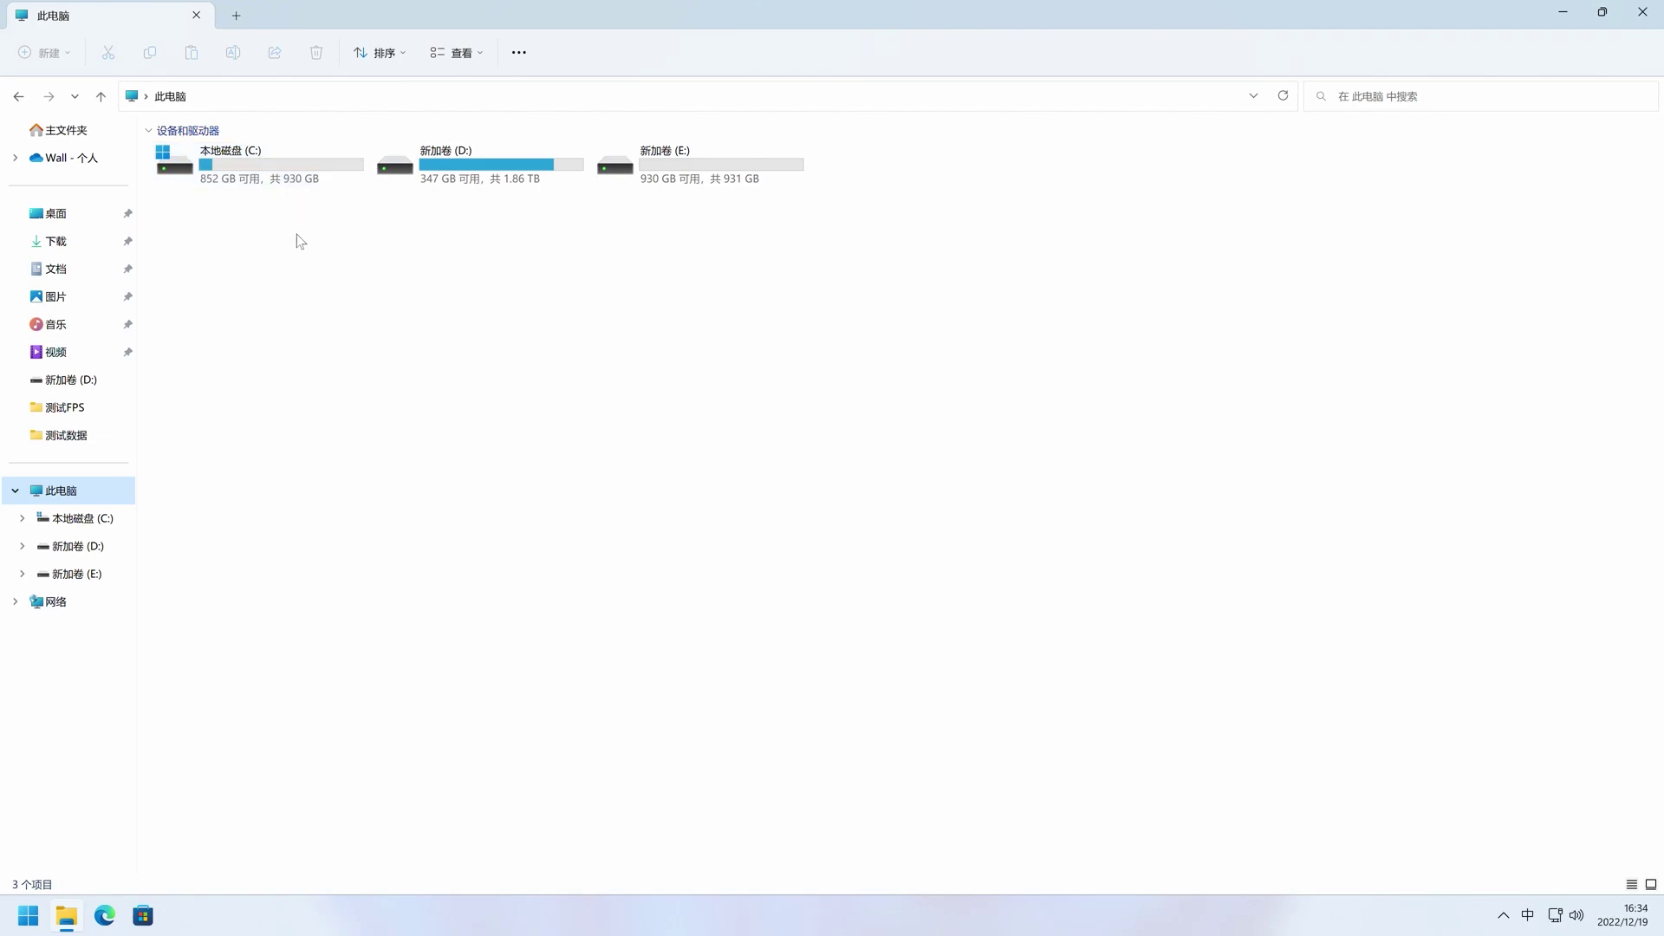
# - Open 磁盘管理 and start 压缩卷 on the (C:) volume
pyautogui.rightClick(28, 914)
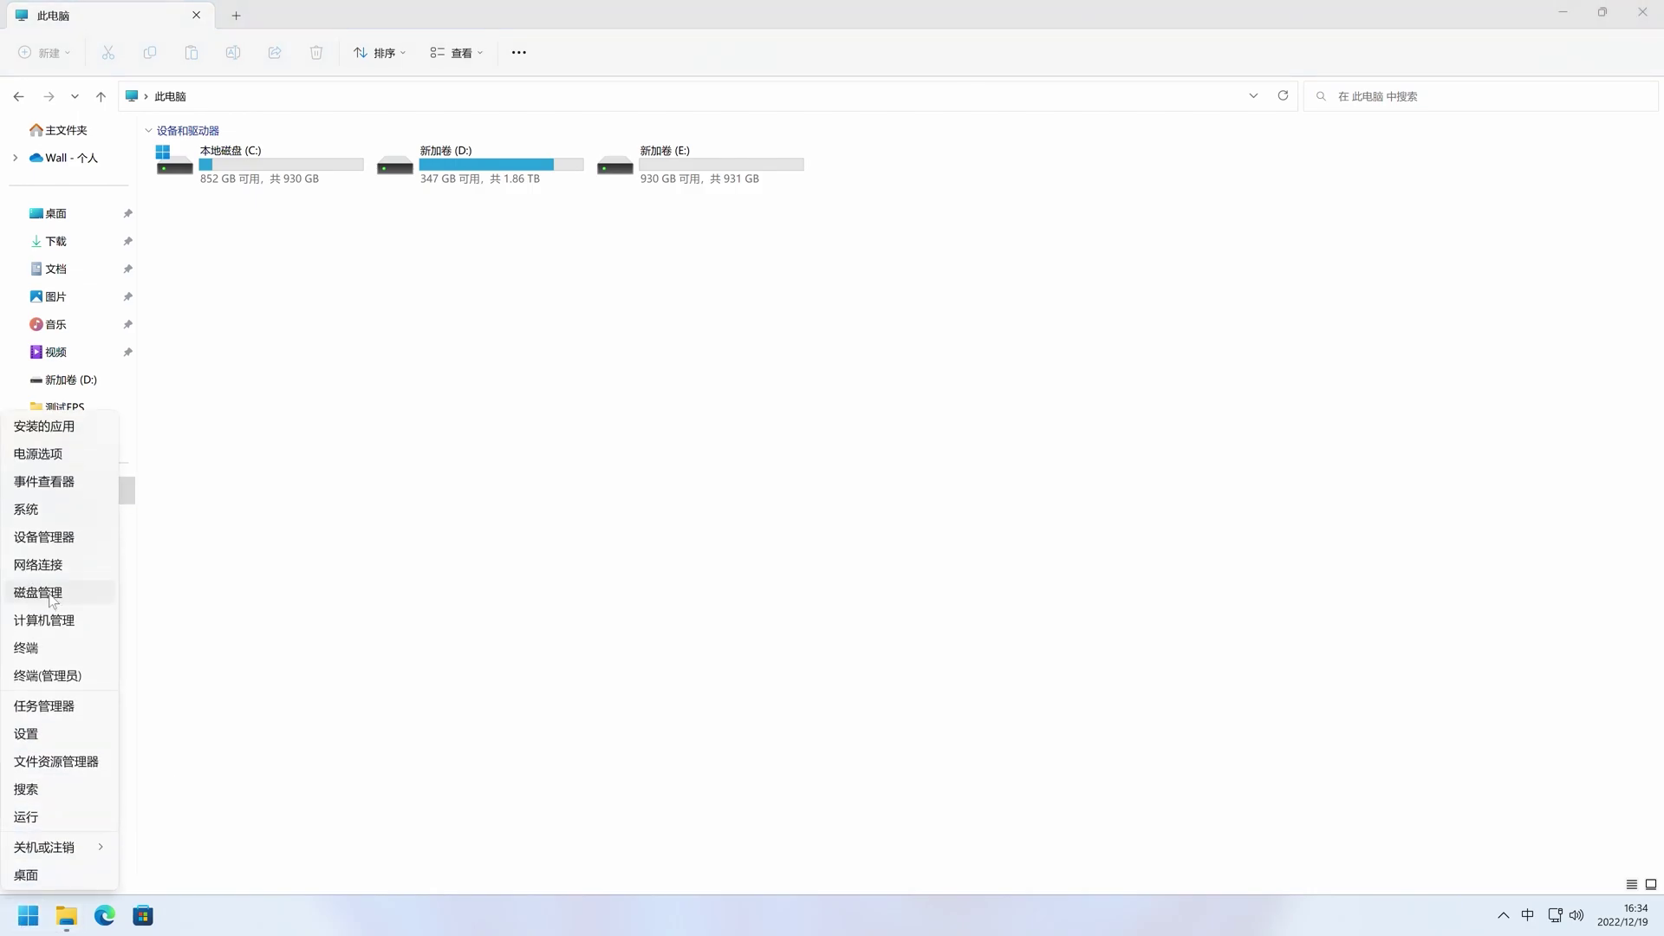
pyautogui.click(50, 596)
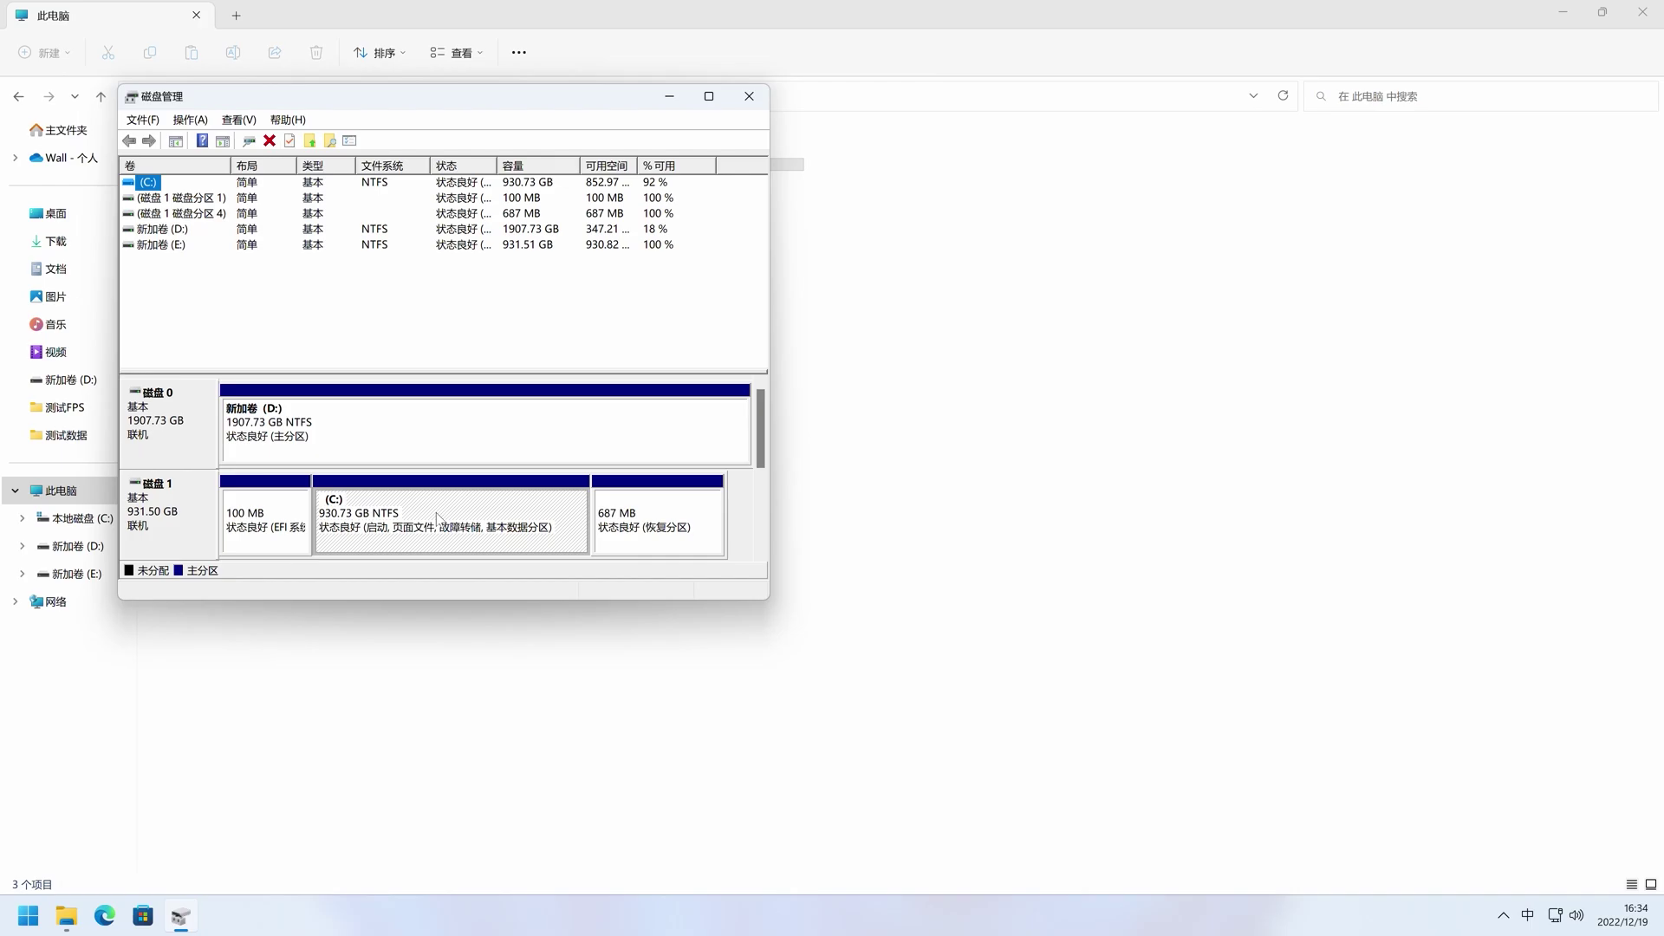
pyautogui.rightClick(152, 182)
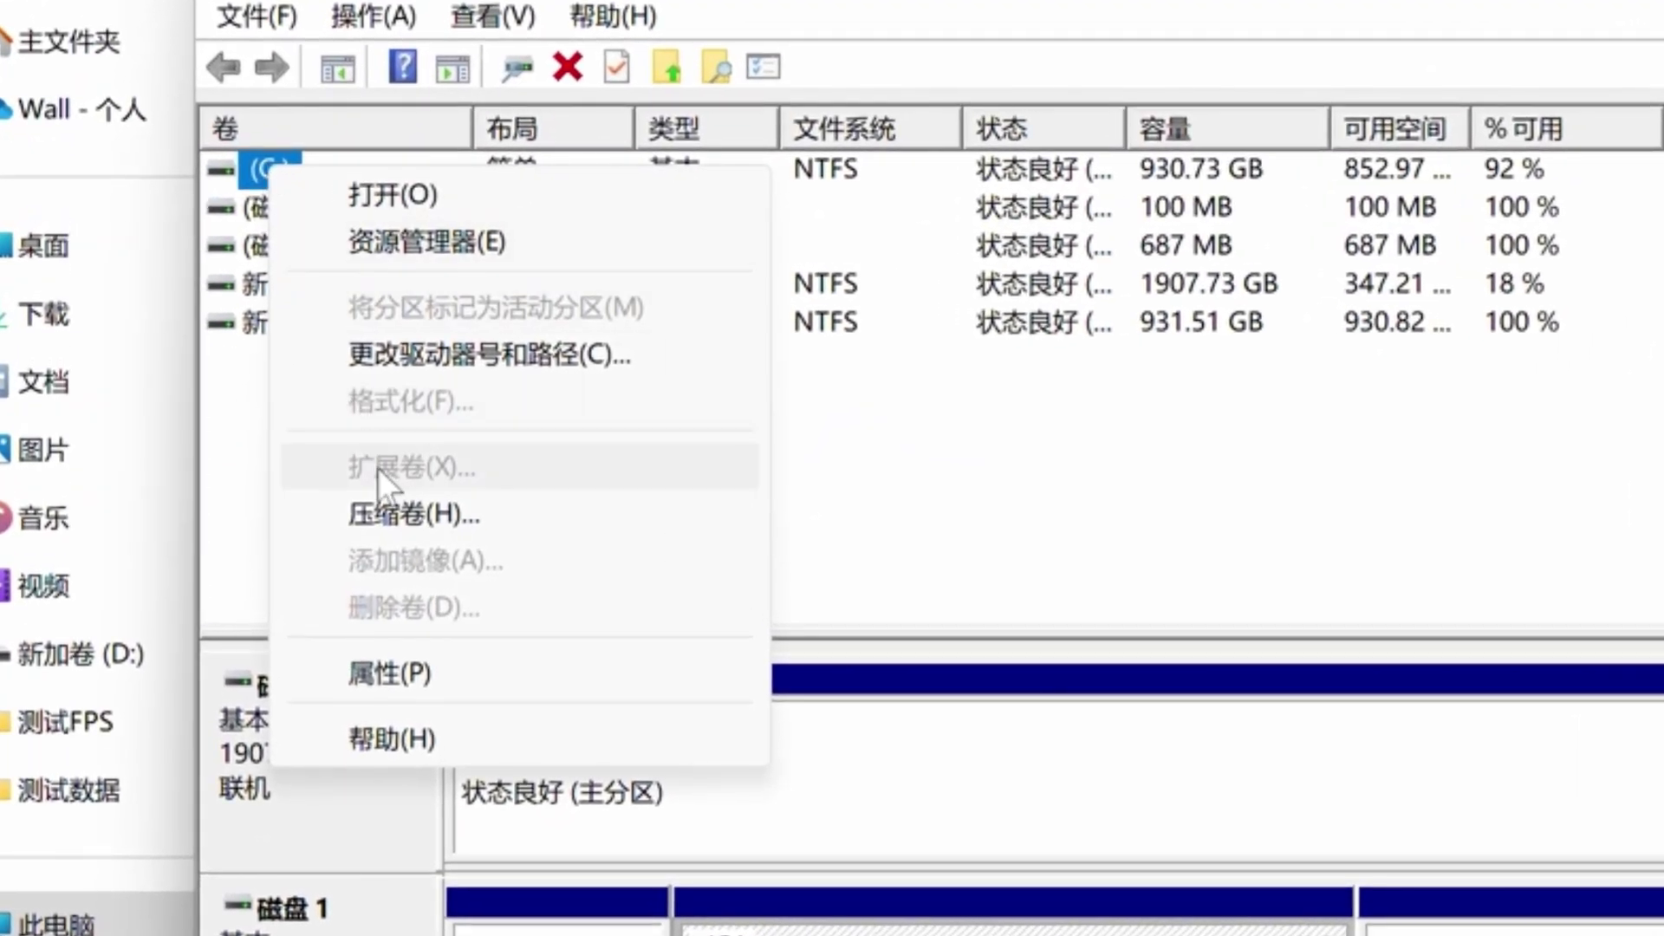
pyautogui.click(198, 319)
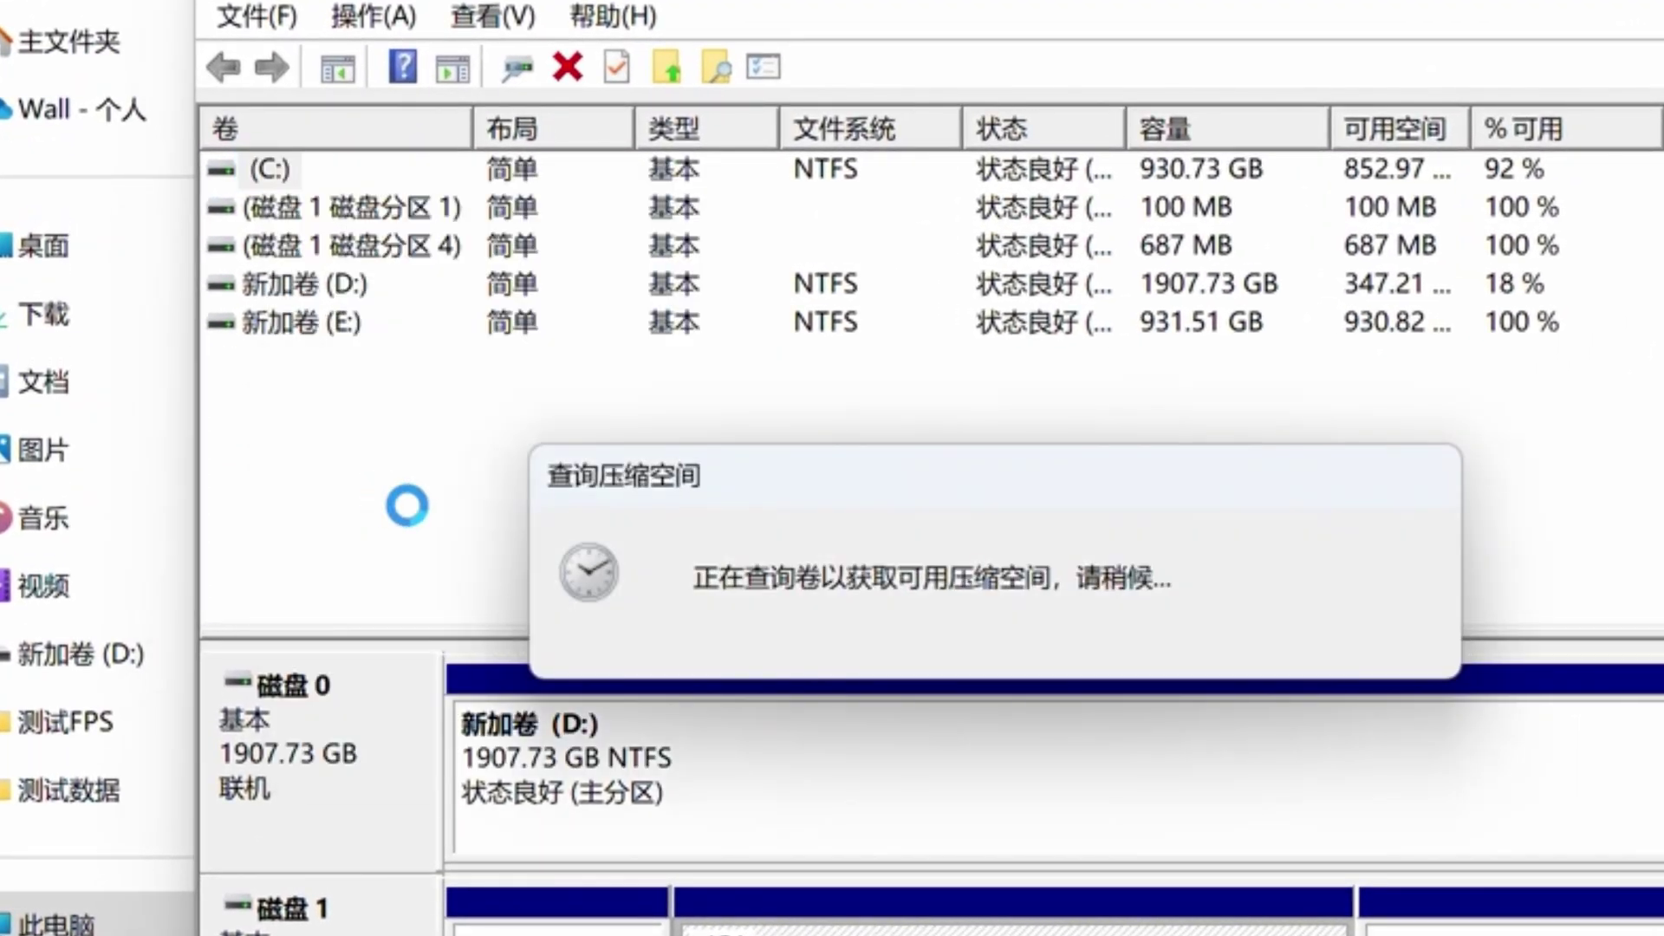